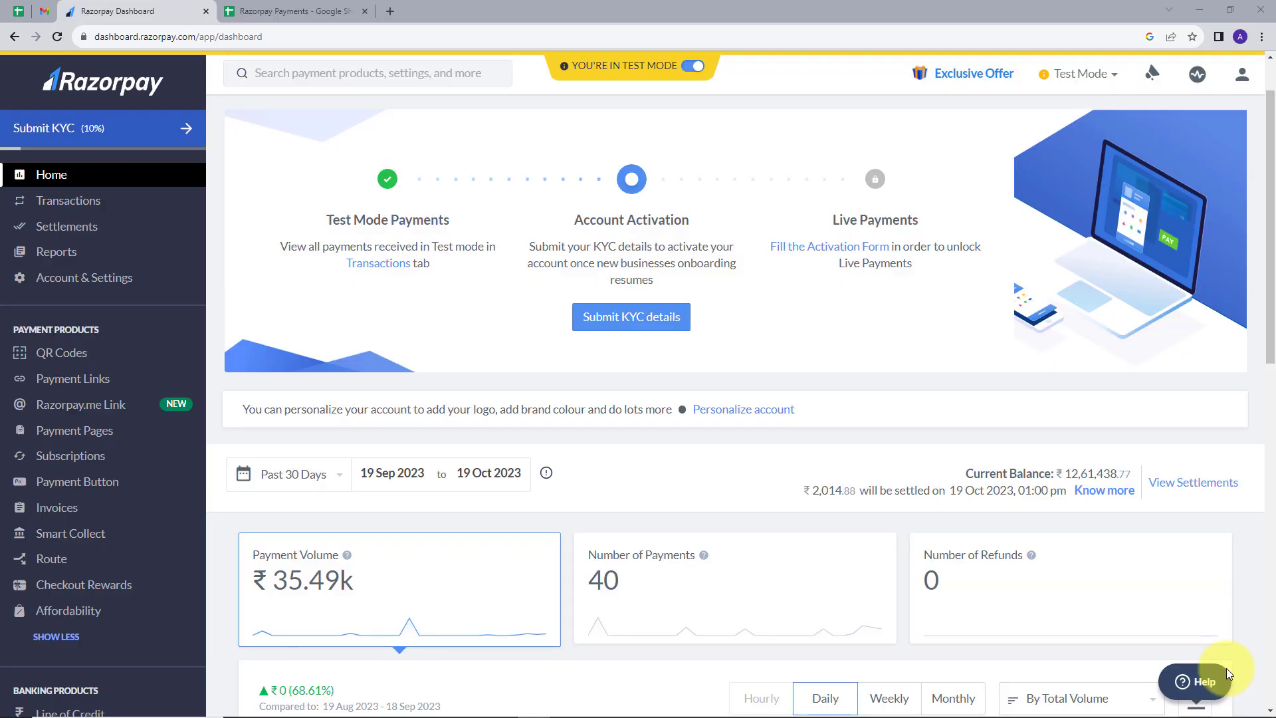
- Compare the Razorpay dashboard figures with the Razorpay Payments spreadsheet, ending on its Card sheet
click(304, 11)
click(137, 12)
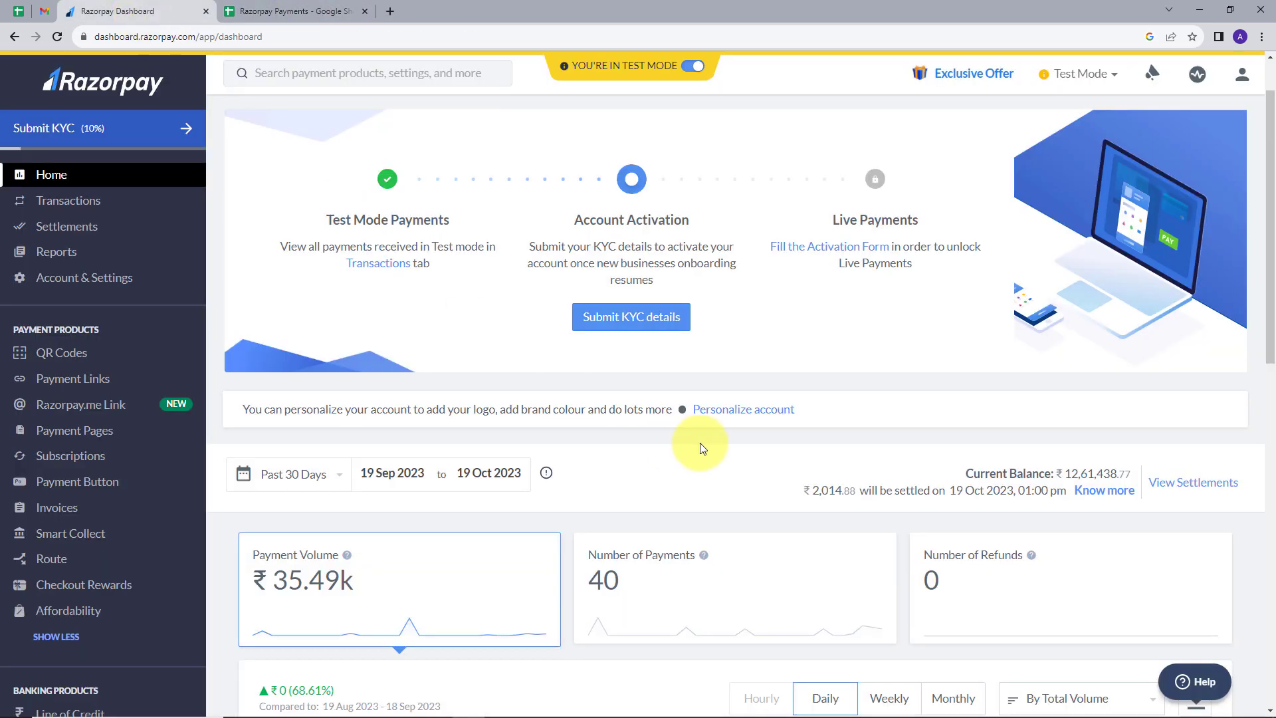
scroll(700, 443, down, 5)
scroll(700, 446, down, 5)
scroll(698, 441, up, 7)
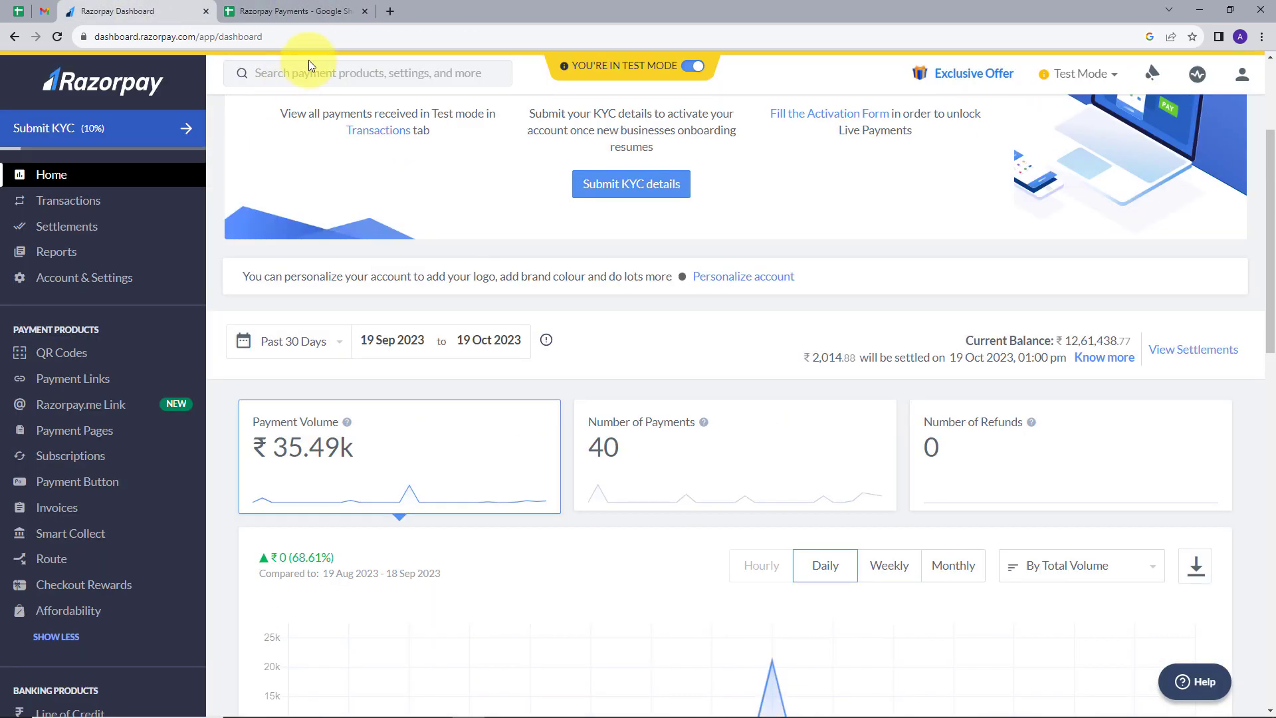
click(286, 11)
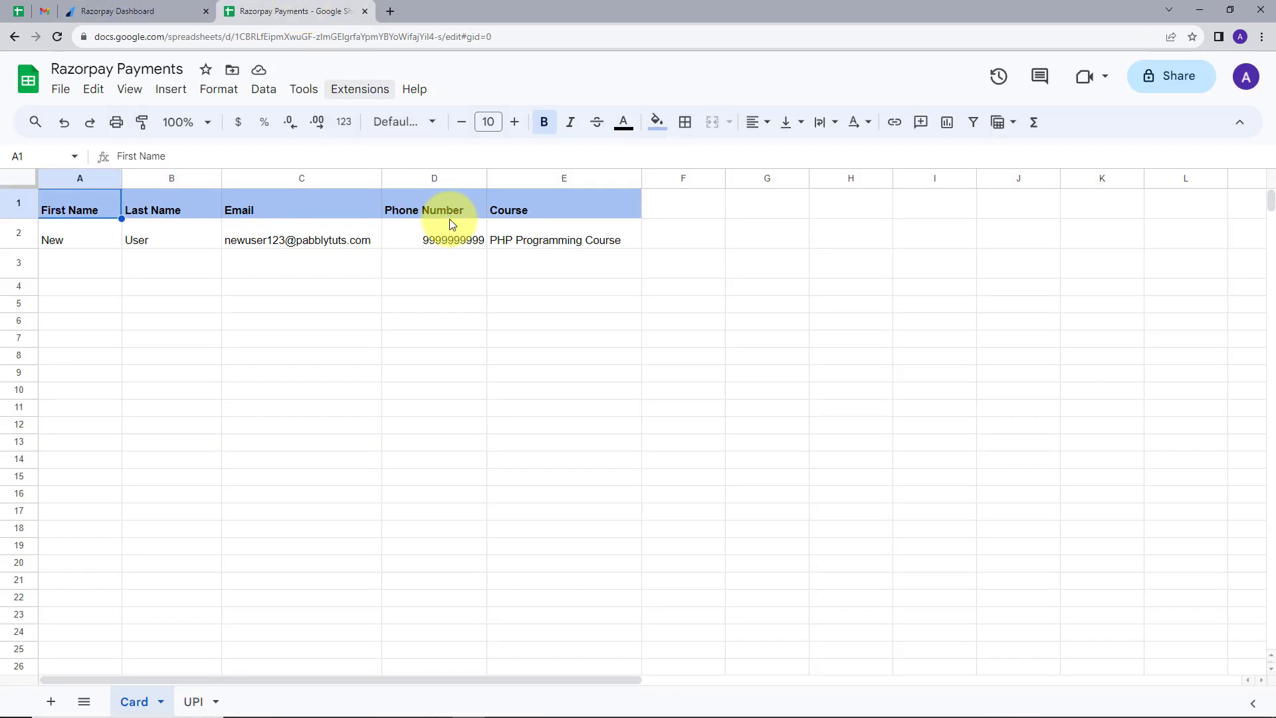
- Check the UPI sheet's payment rows against the dashboard's ₹35.49k volume across 40 payments
click(195, 702)
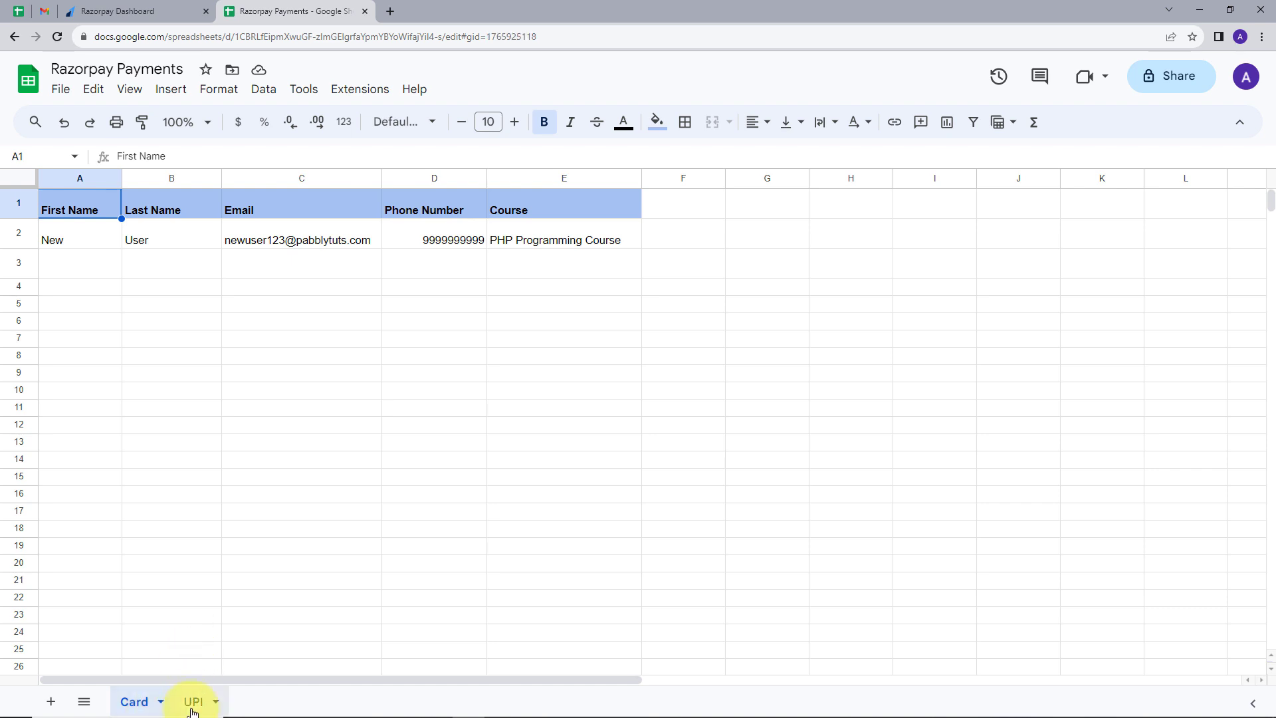
click(93, 12)
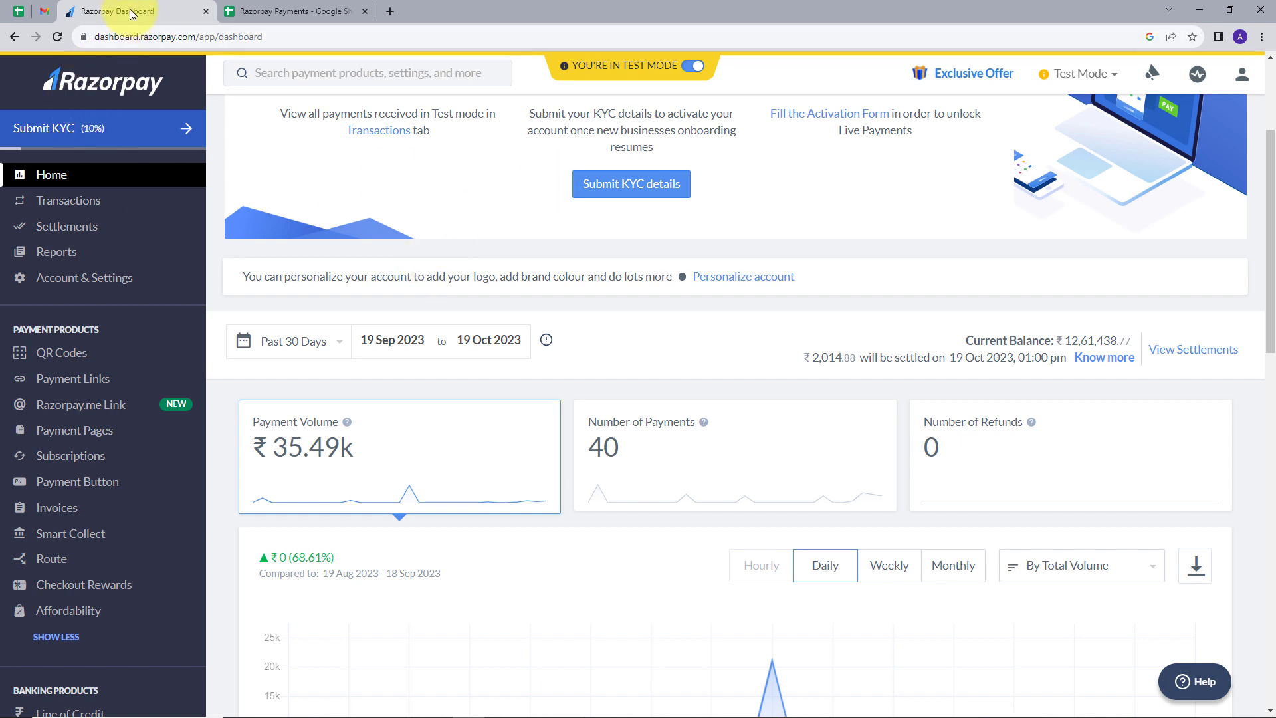
click(286, 11)
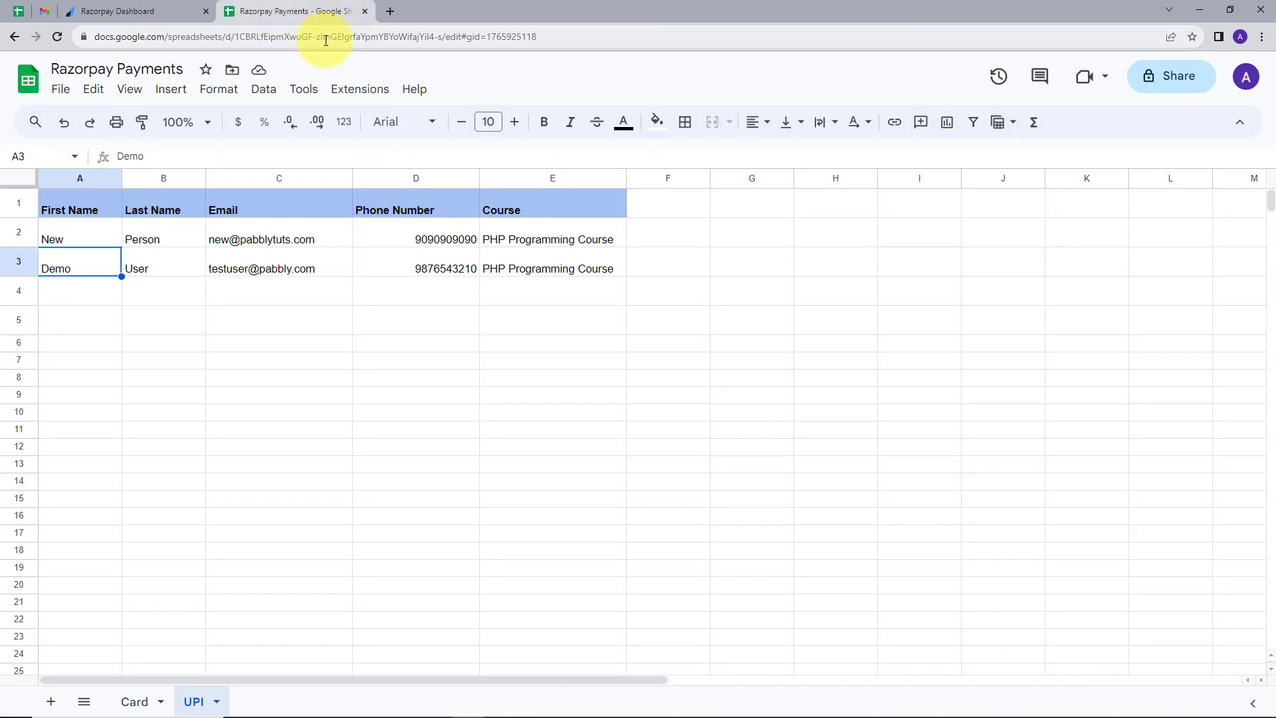
click(166, 10)
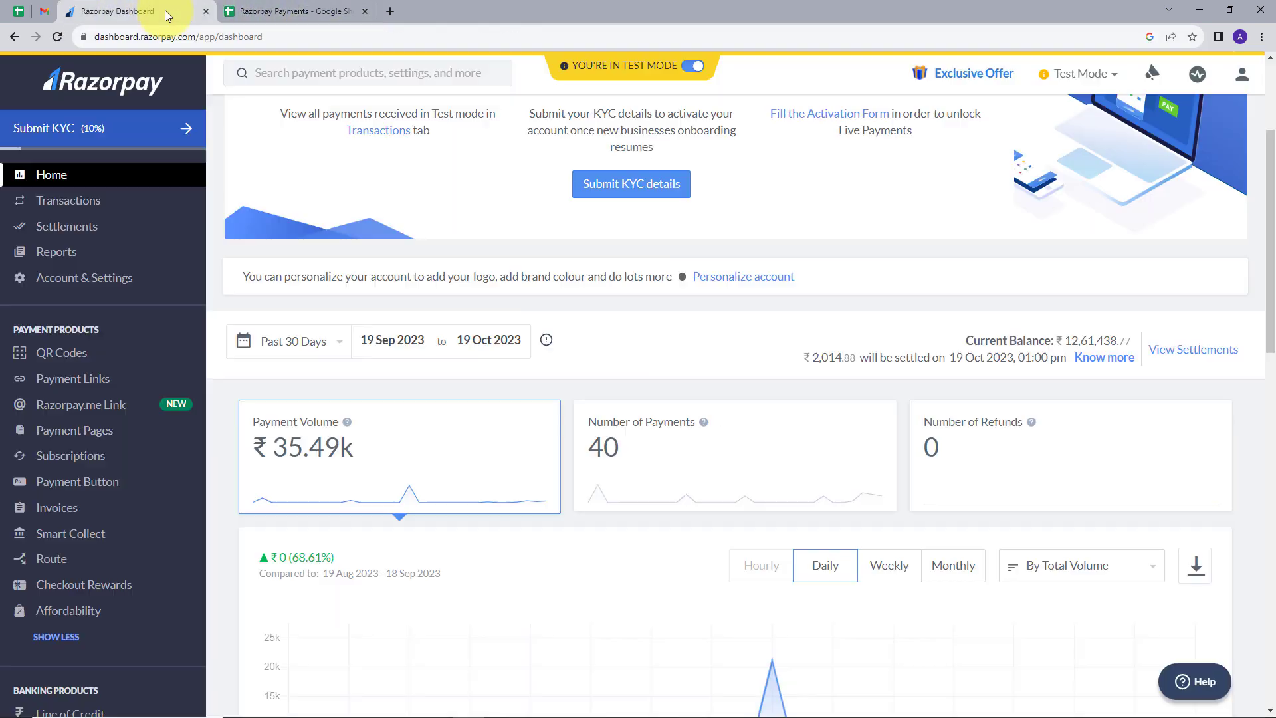
- Load pabbly.com in a new browser tab and dismiss the chat panel
click(390, 11)
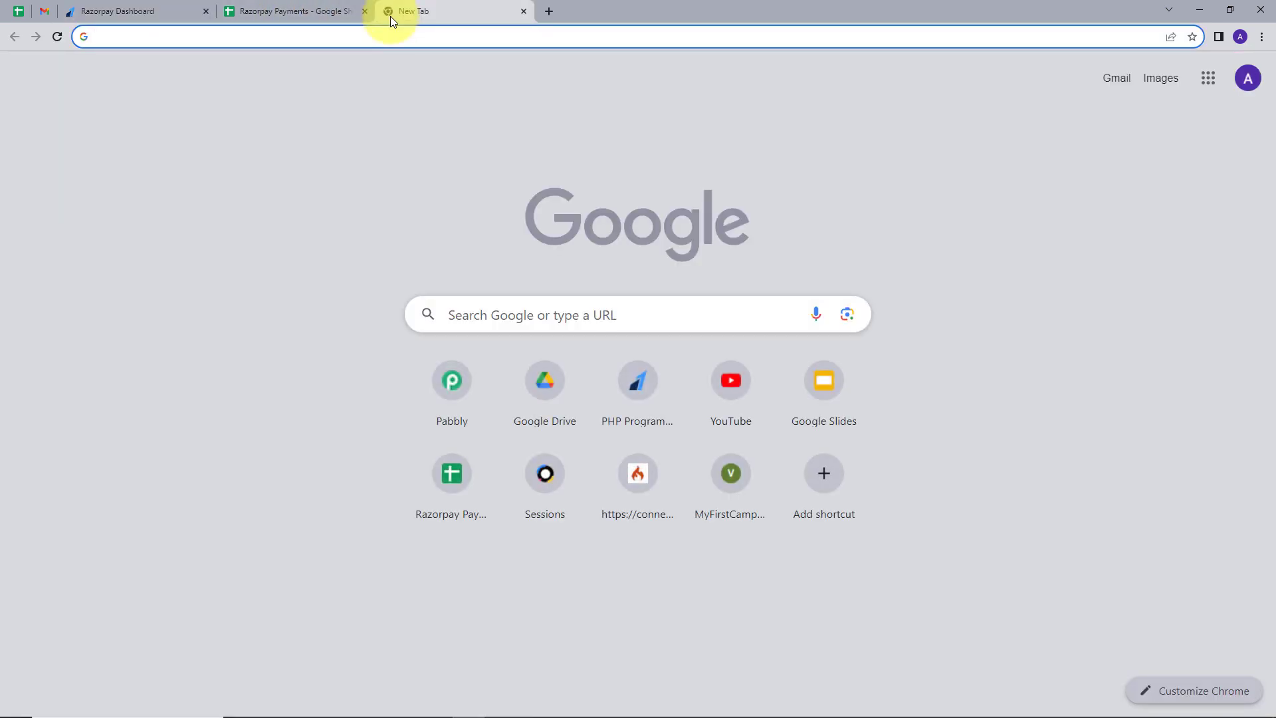
text(pa)
key(Return)
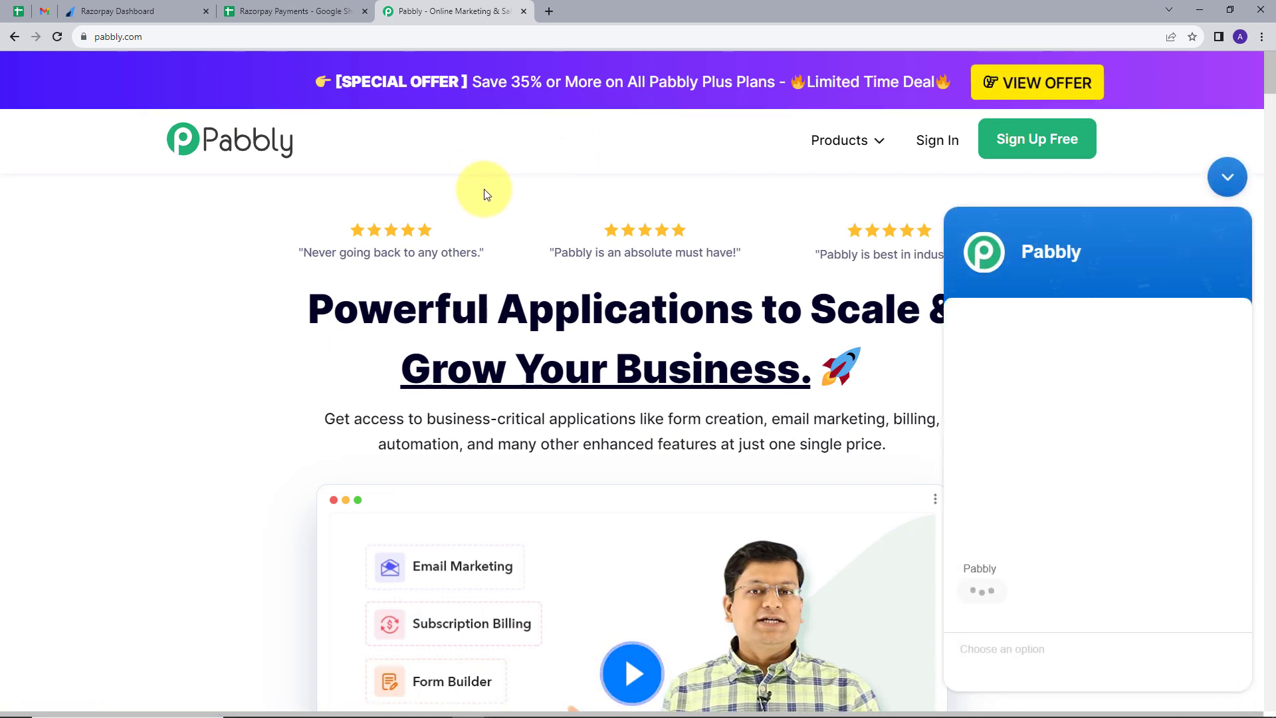
click(1225, 177)
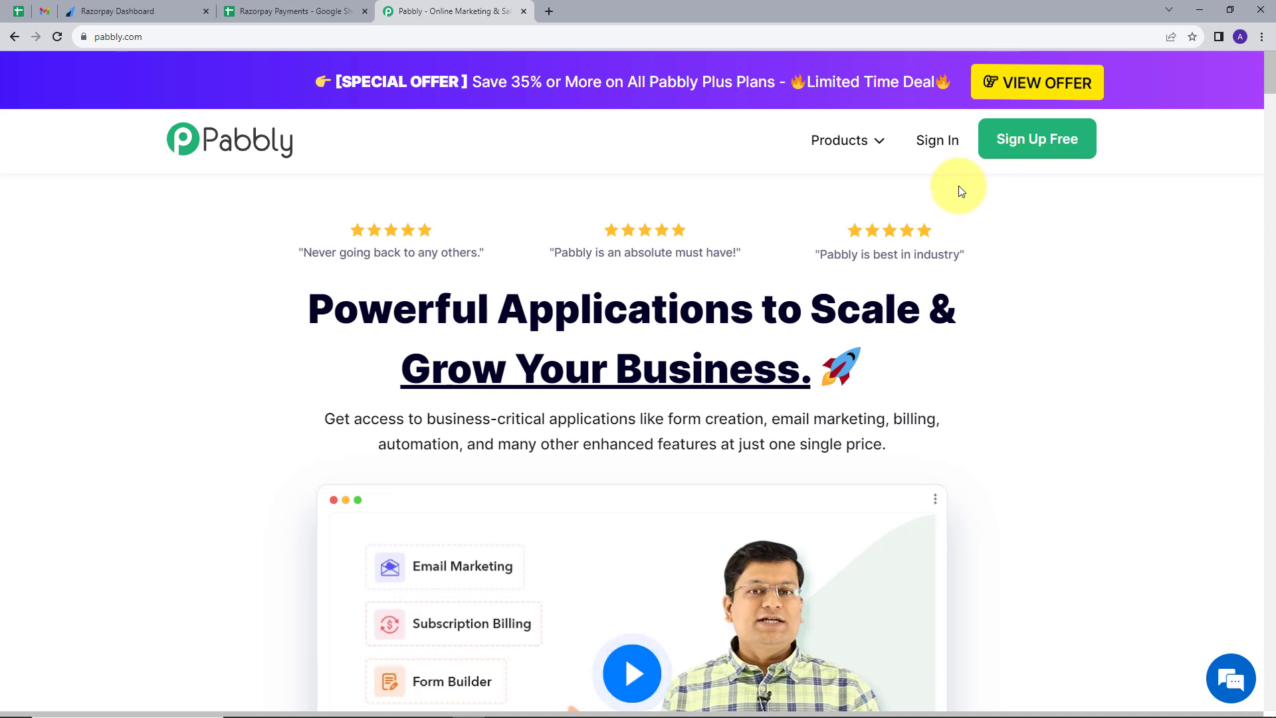
- Sign in to the Pabbly account and launch the Pabbly Connect app
click(938, 150)
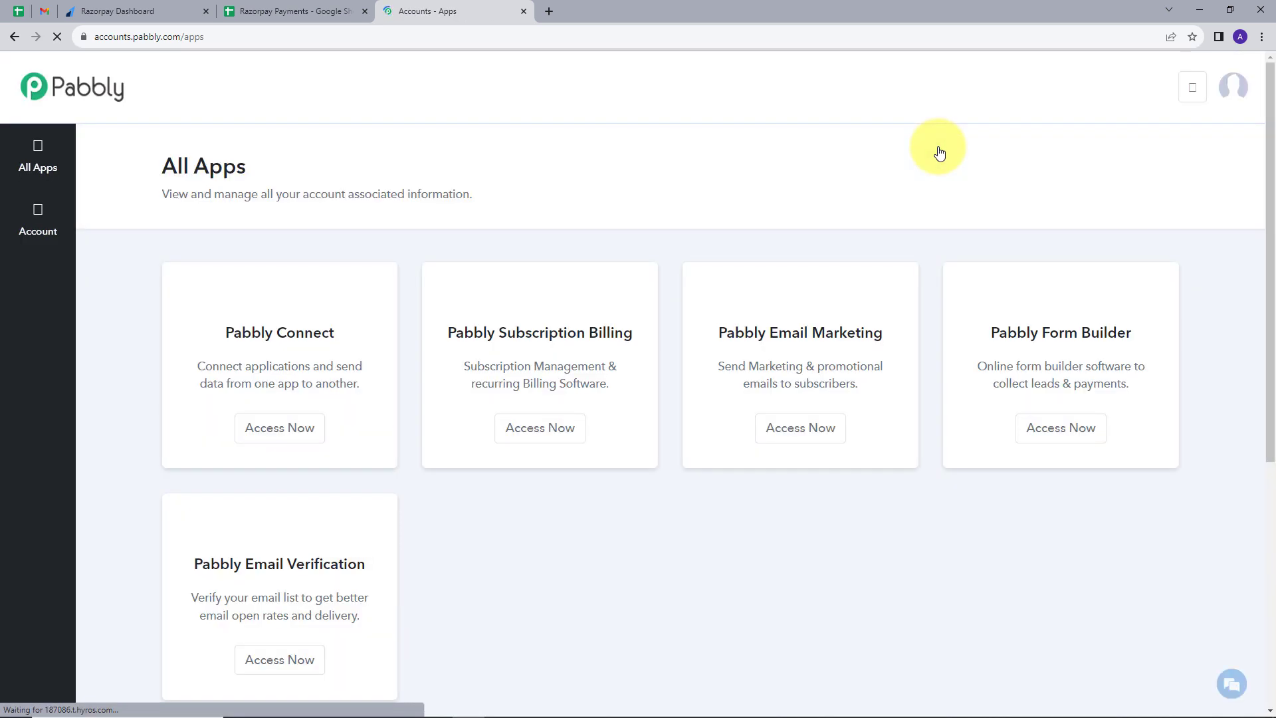
scroll(1004, 408, down, 1)
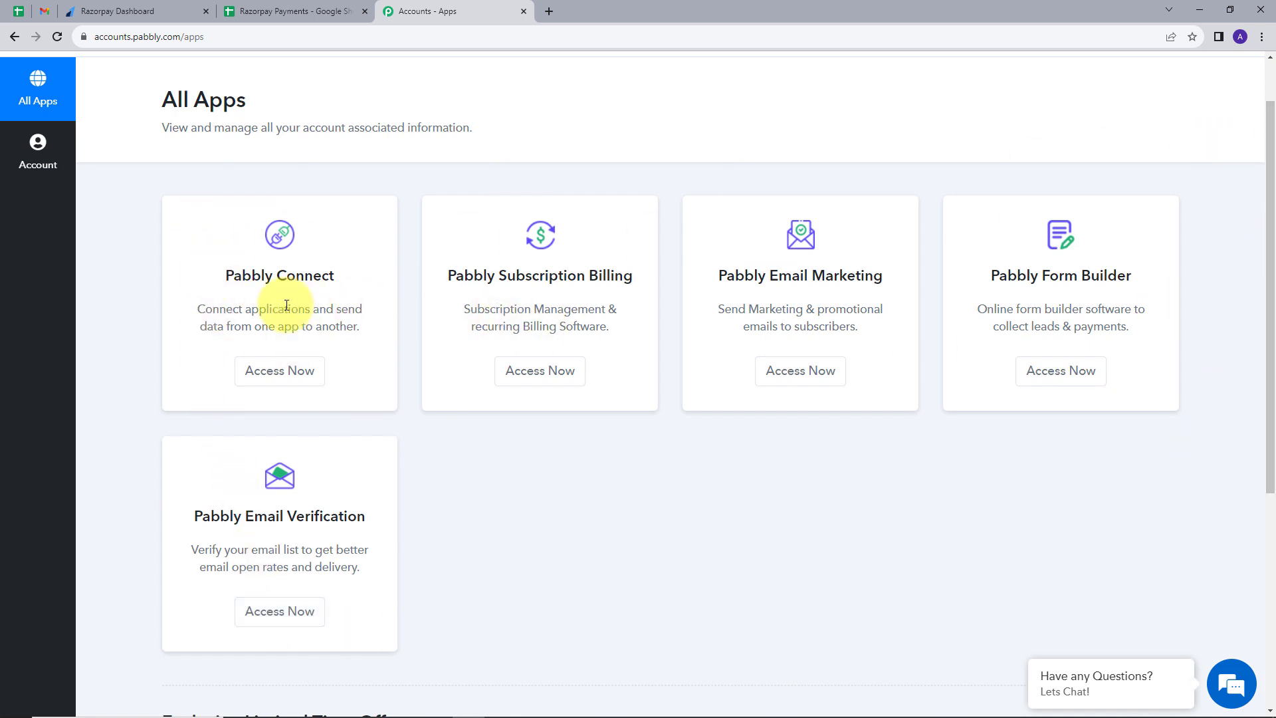
click(277, 383)
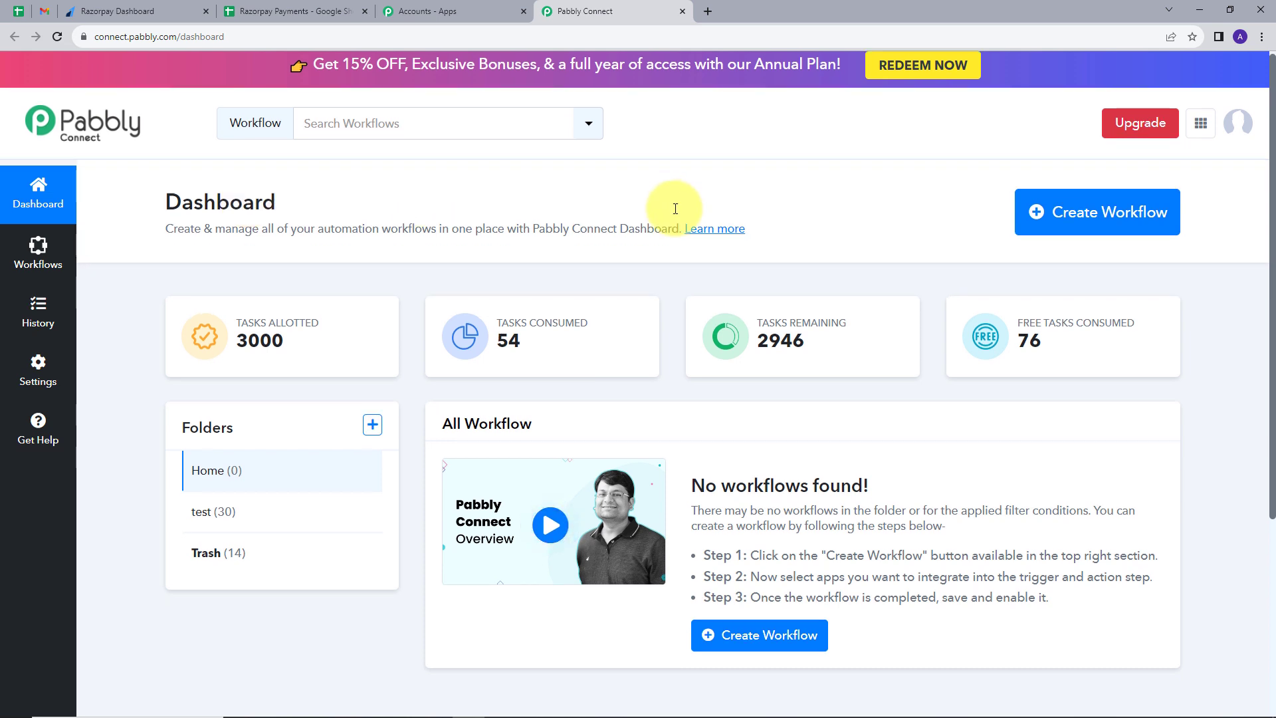
- Create a workflow named 'Add Razorpay Payment Detail in Google Sheets', keeping the Home folder
scroll(464, 284, down, 2)
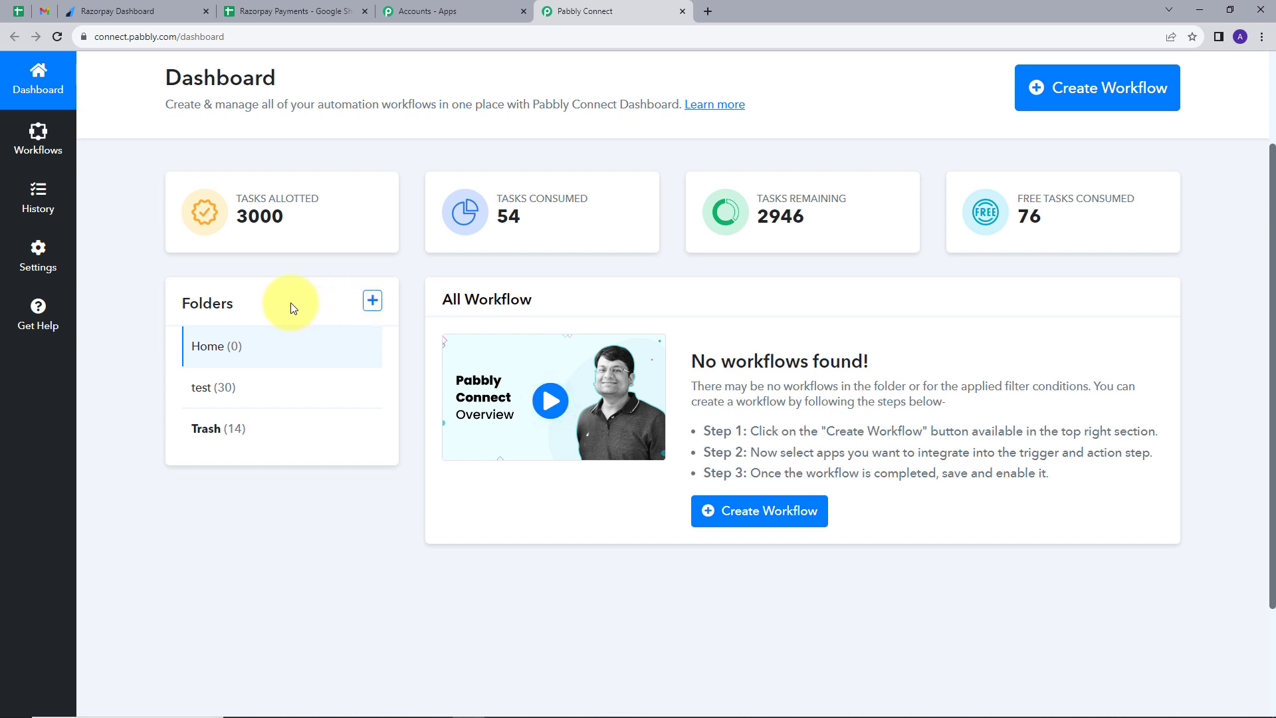
scroll(769, 266, up, 2)
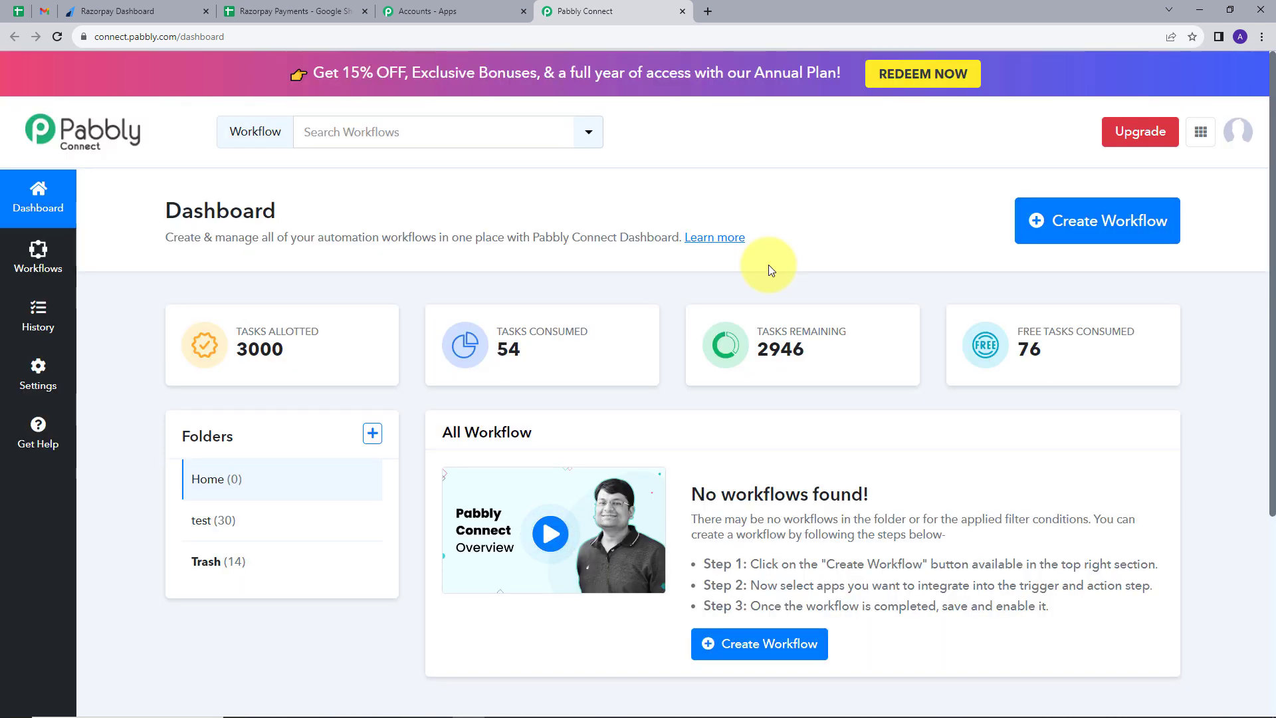
click(1104, 227)
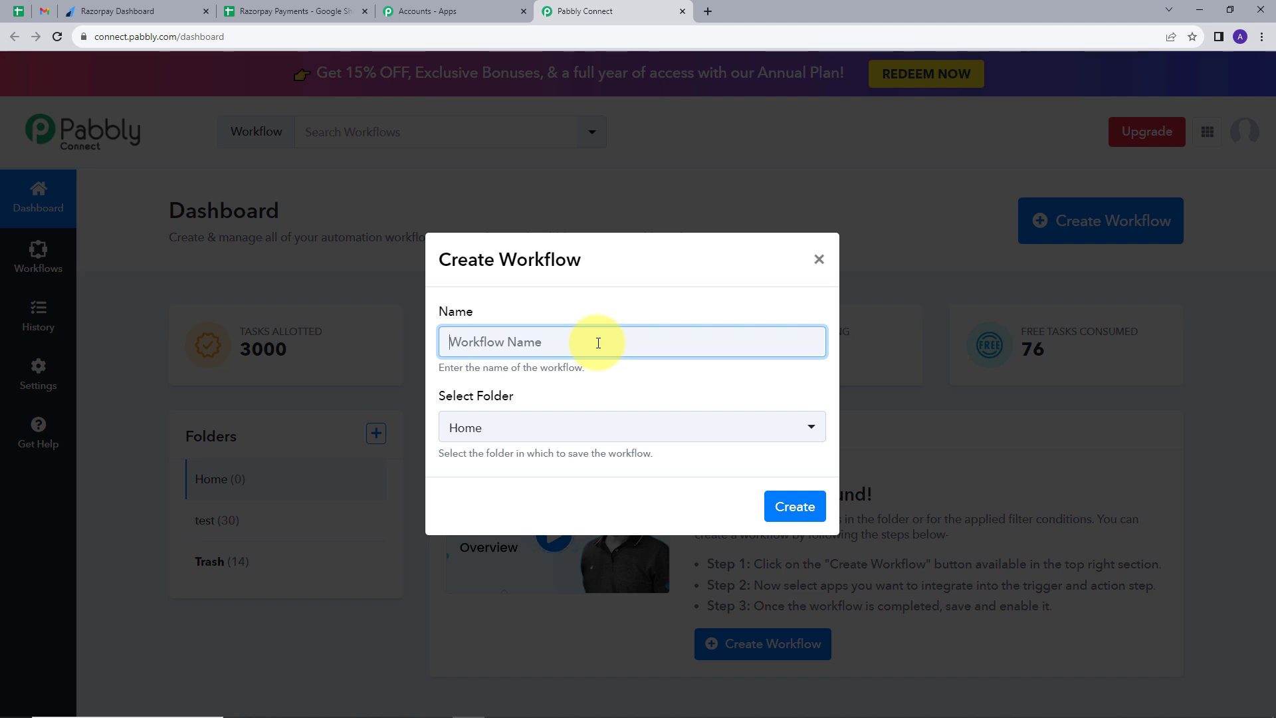
text(Add Razorpay Payment Detail in Google Sheets)
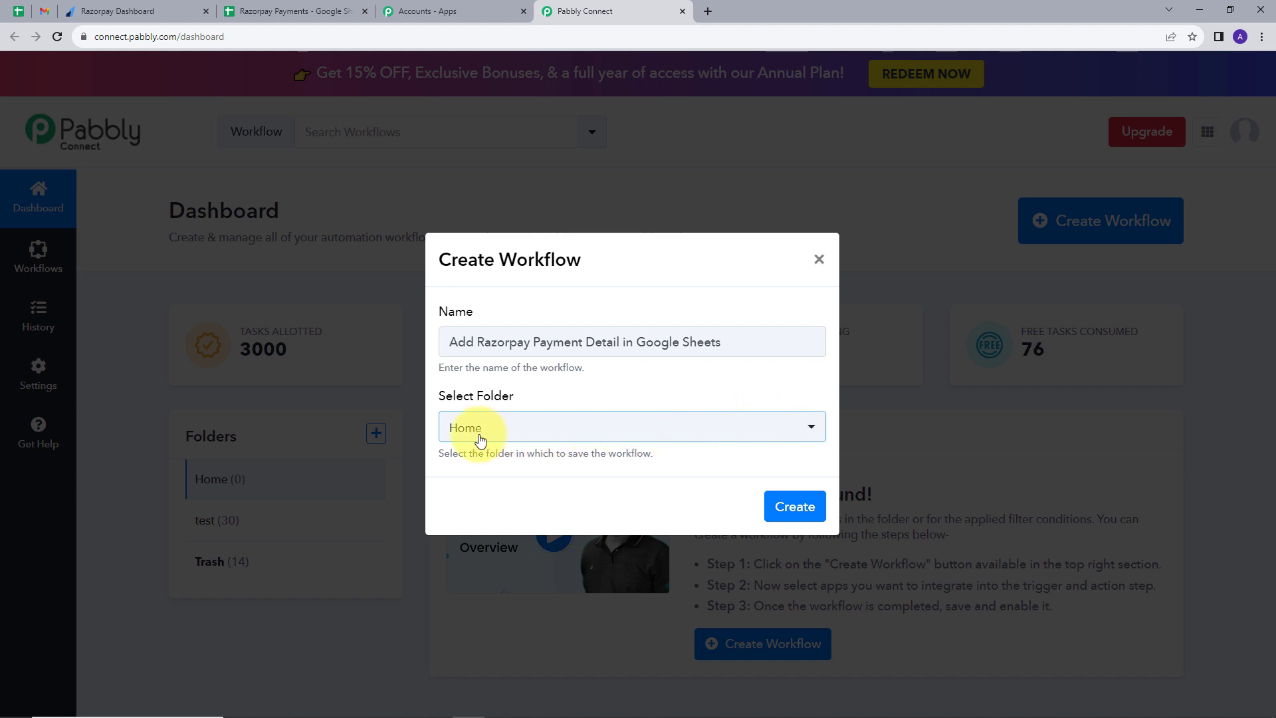
click(796, 507)
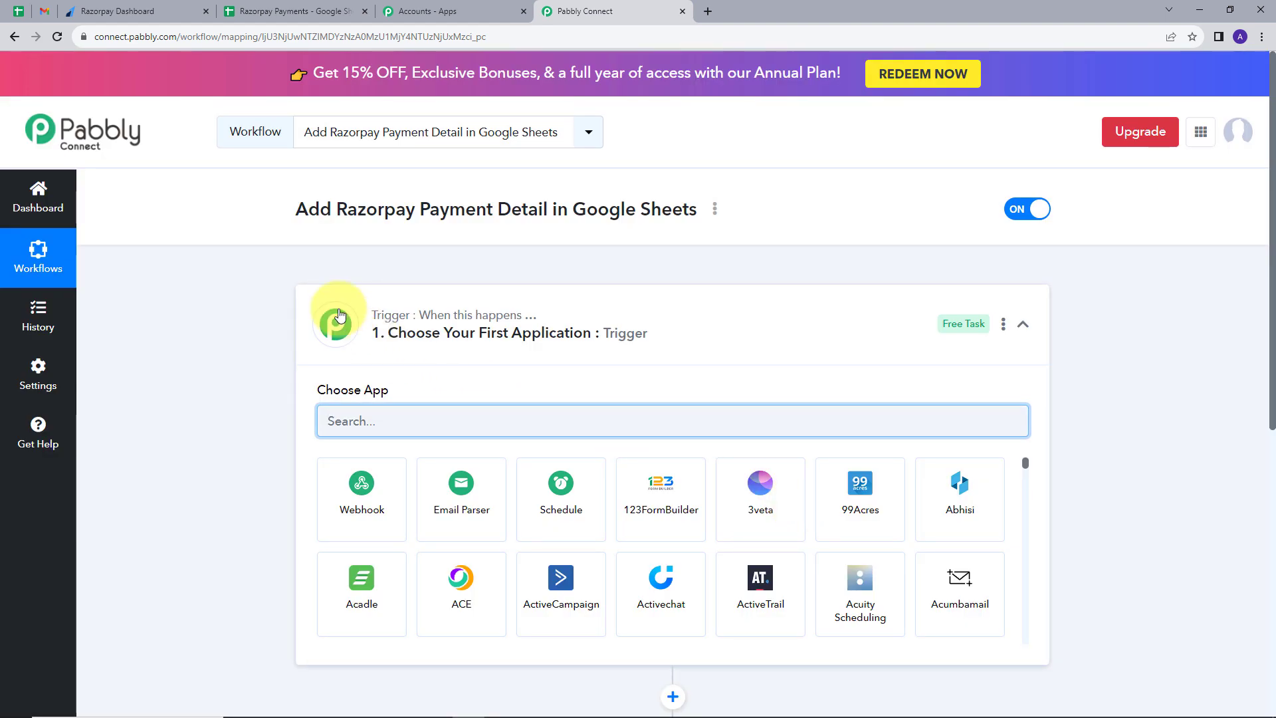
- Search 'Raz', choose Razorpay as the trigger app, and select the Payment Captured event
scroll(337, 308, down, 3)
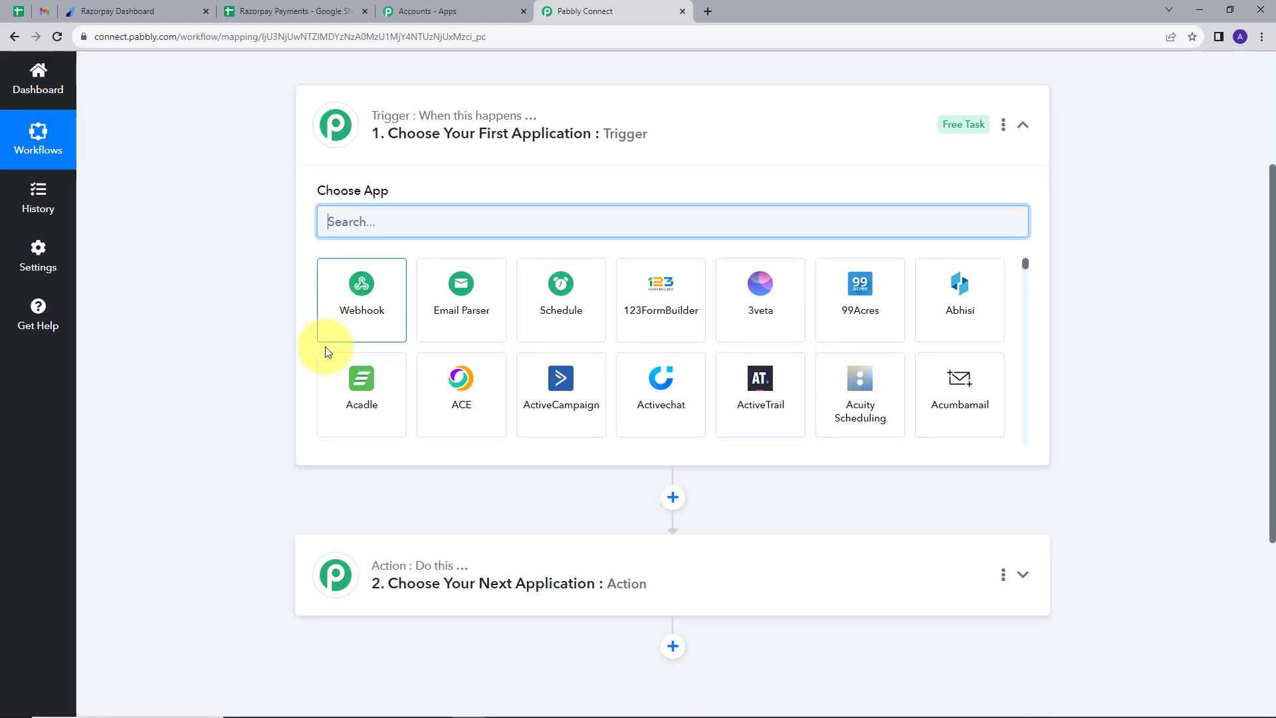
scroll(264, 352, down, 2)
scroll(263, 350, up, 5)
scroll(337, 259, down, 2)
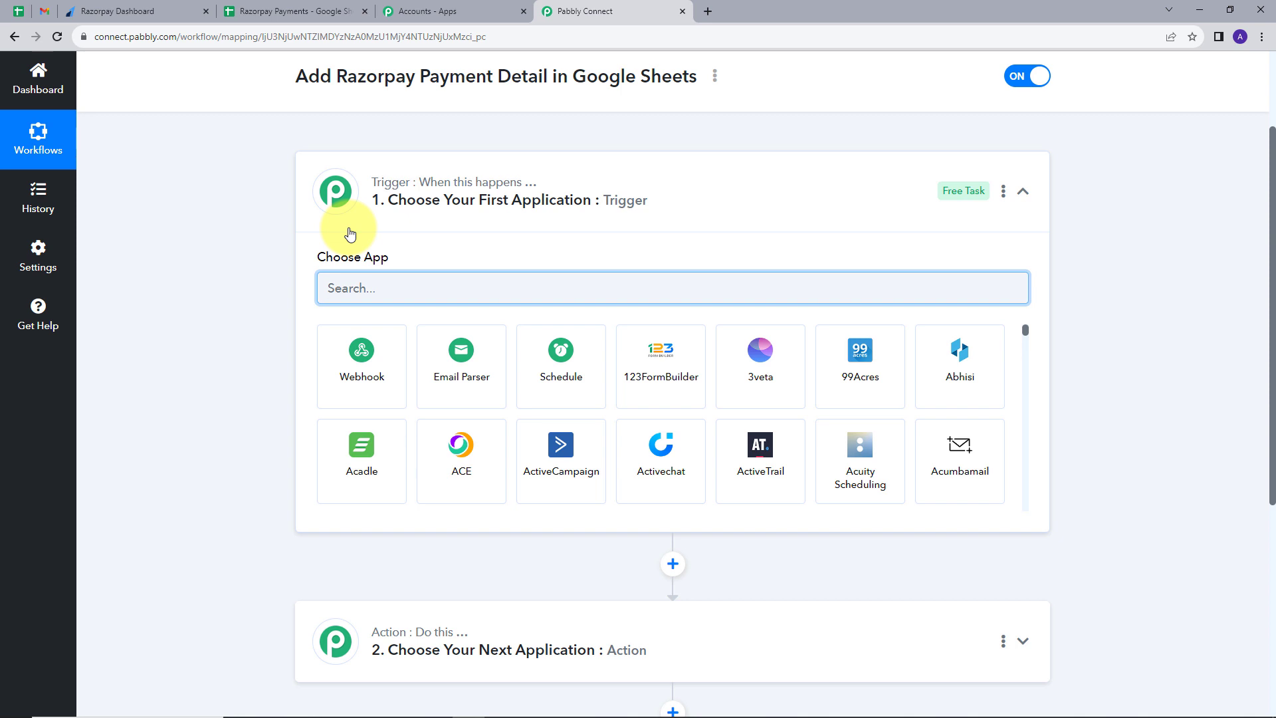
text(Razo)
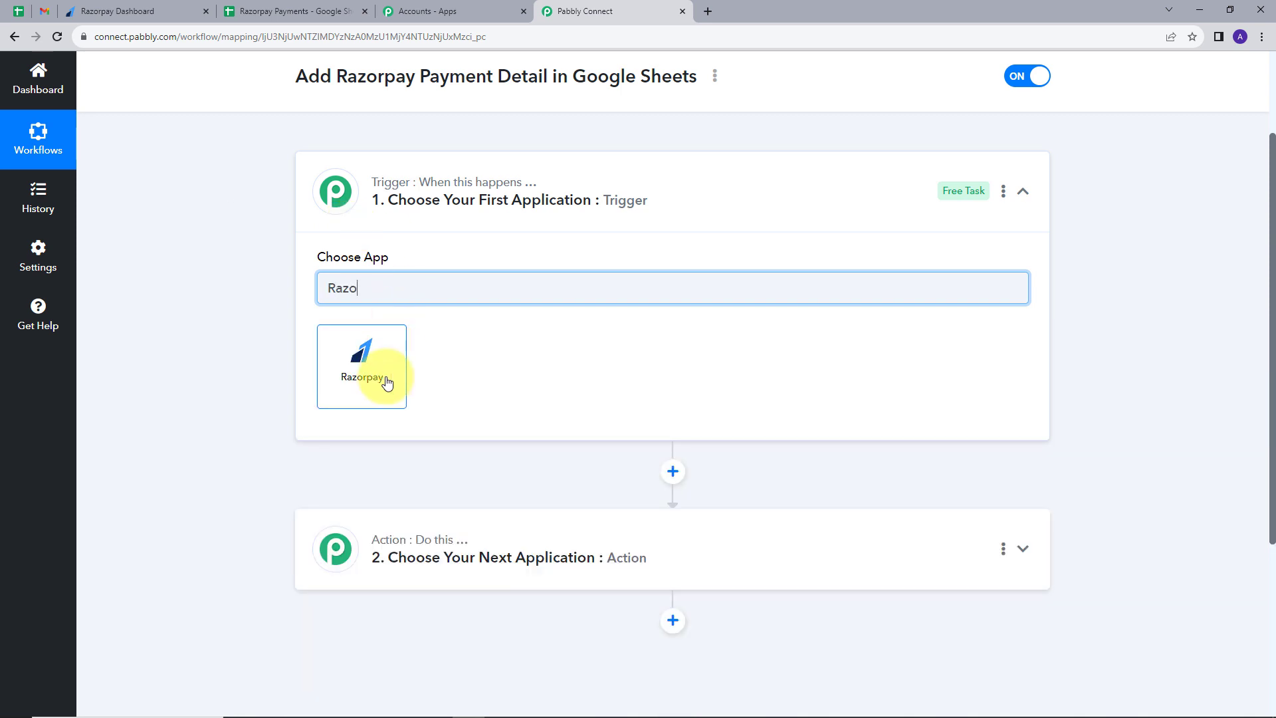
click(364, 372)
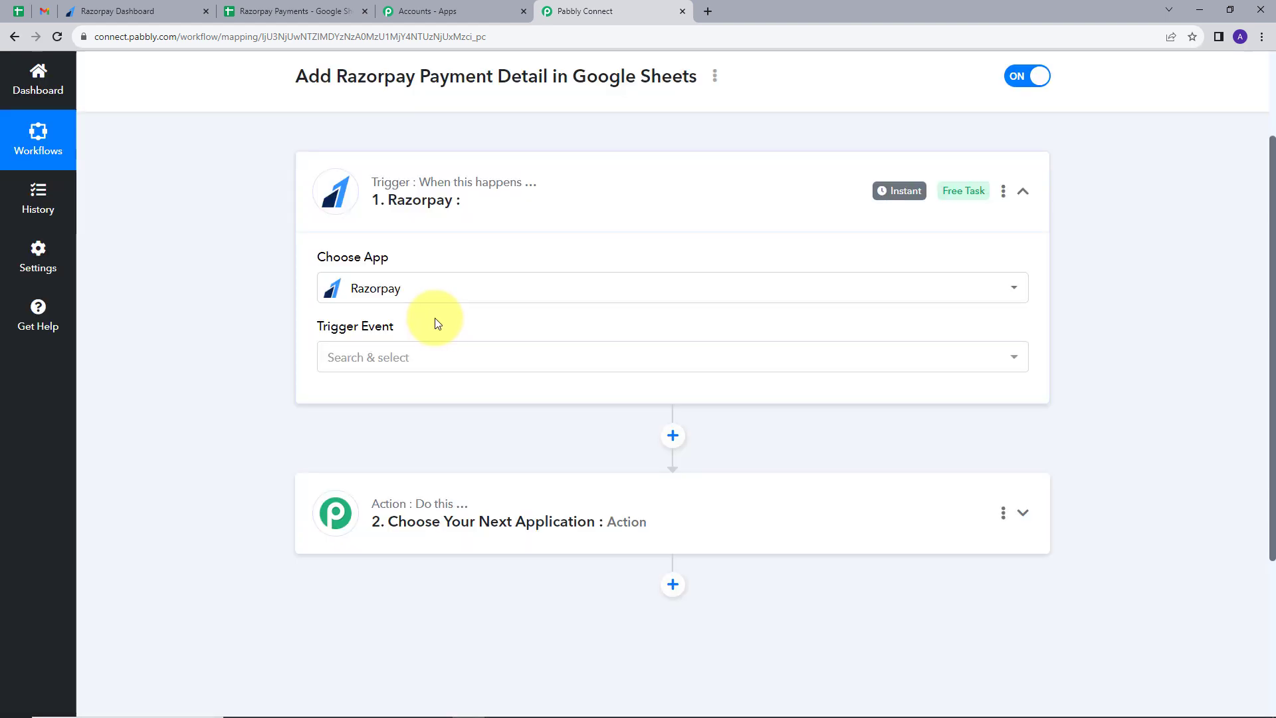
click(1014, 359)
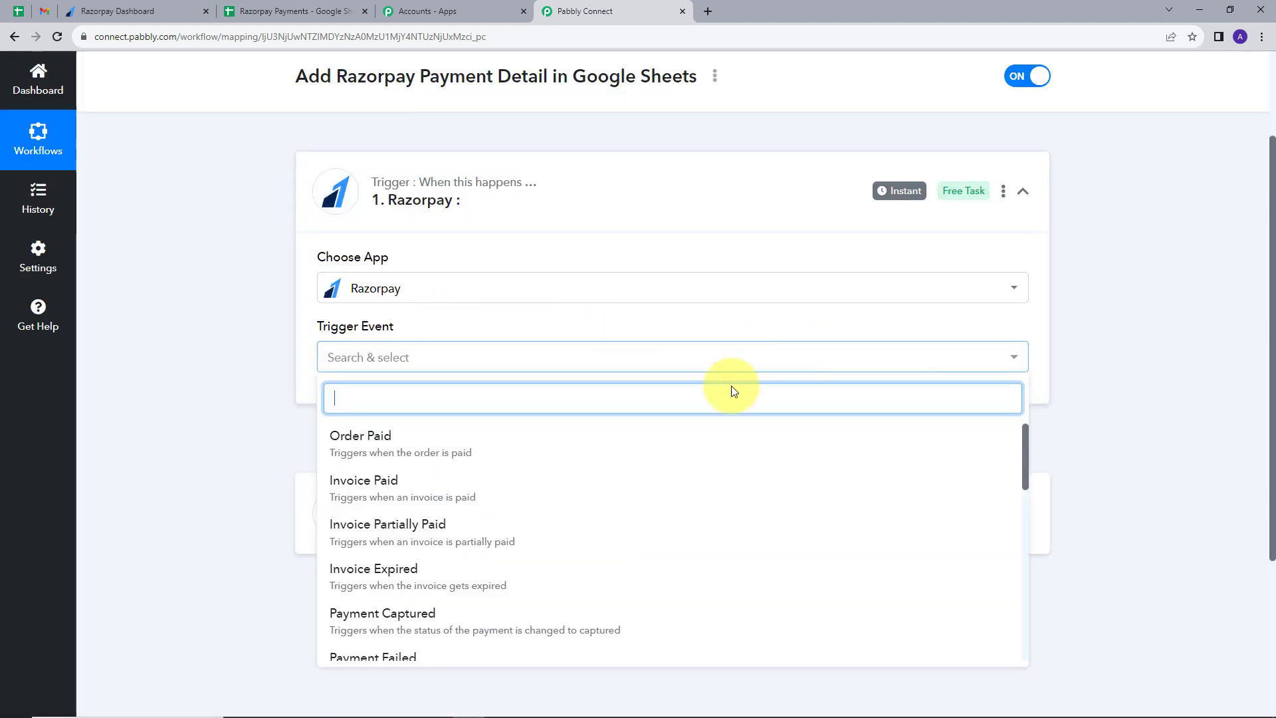
scroll(585, 326, down, 1)
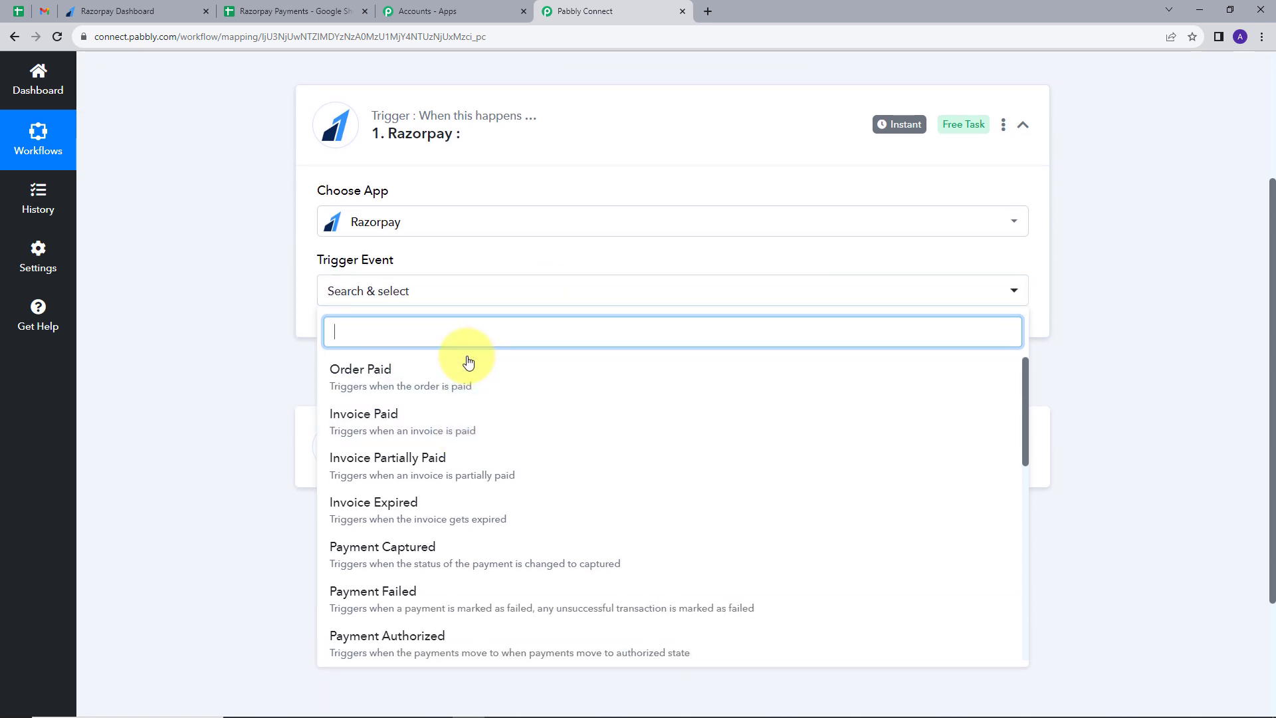
click(411, 553)
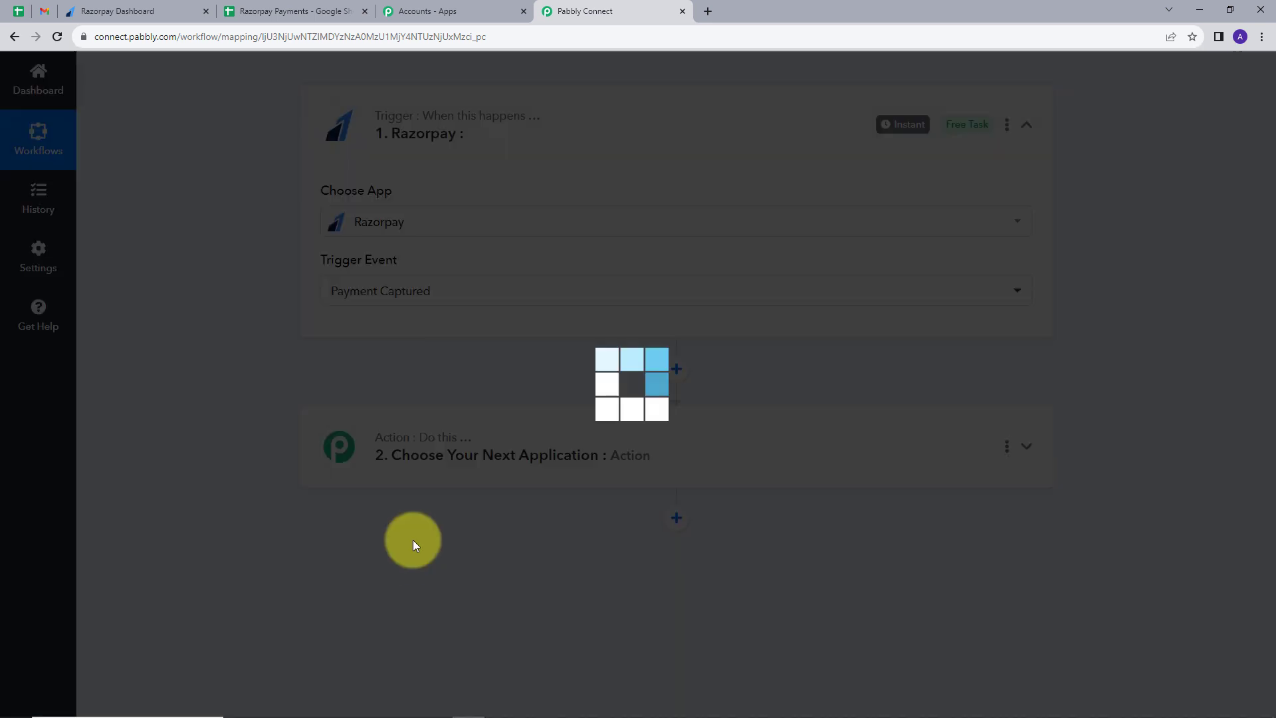
- Copy the trigger's webhook URL and start capturing the webhook response, then return to Razorpay
mouse_move(392, 257)
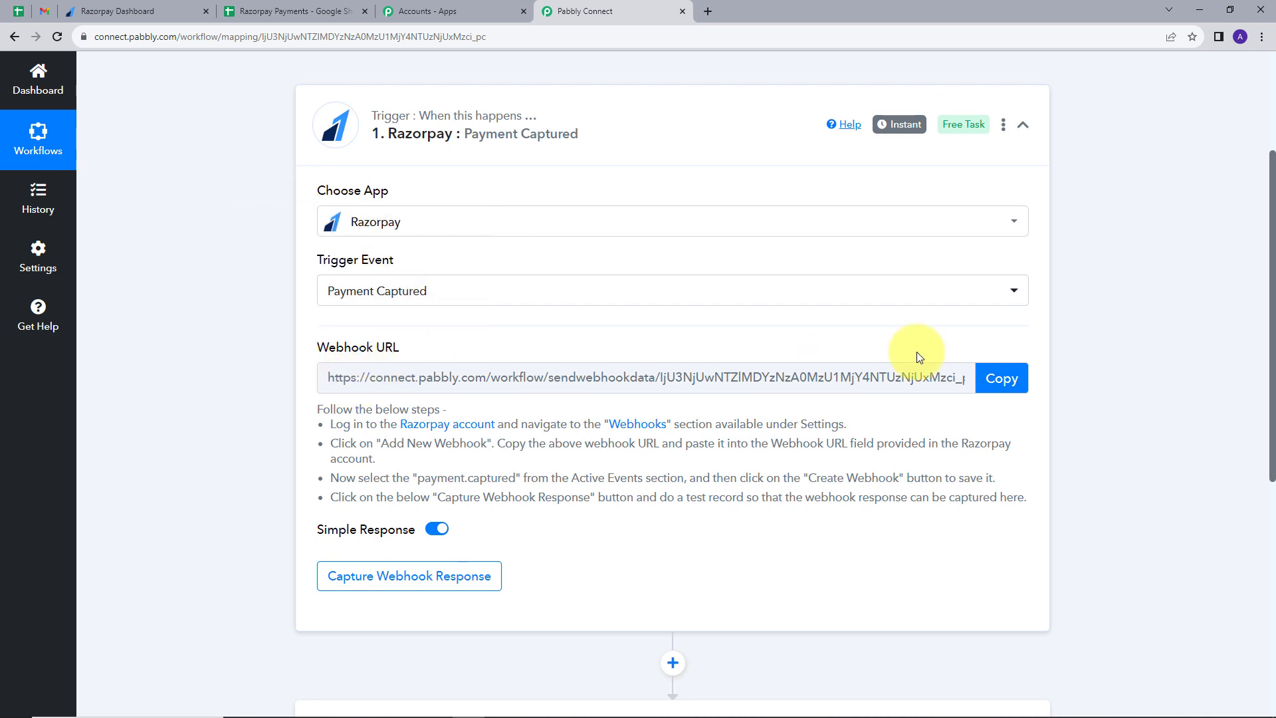
scroll(427, 367, down, 1)
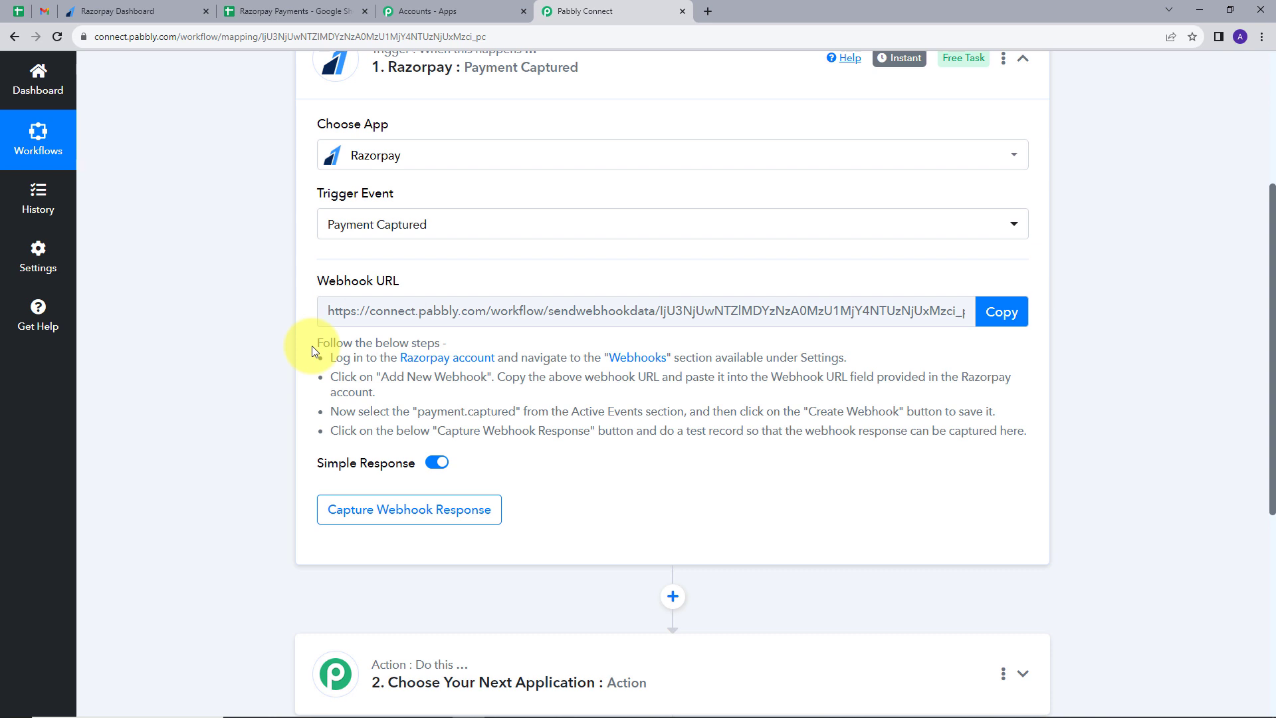
drag(313, 346, 724, 465)
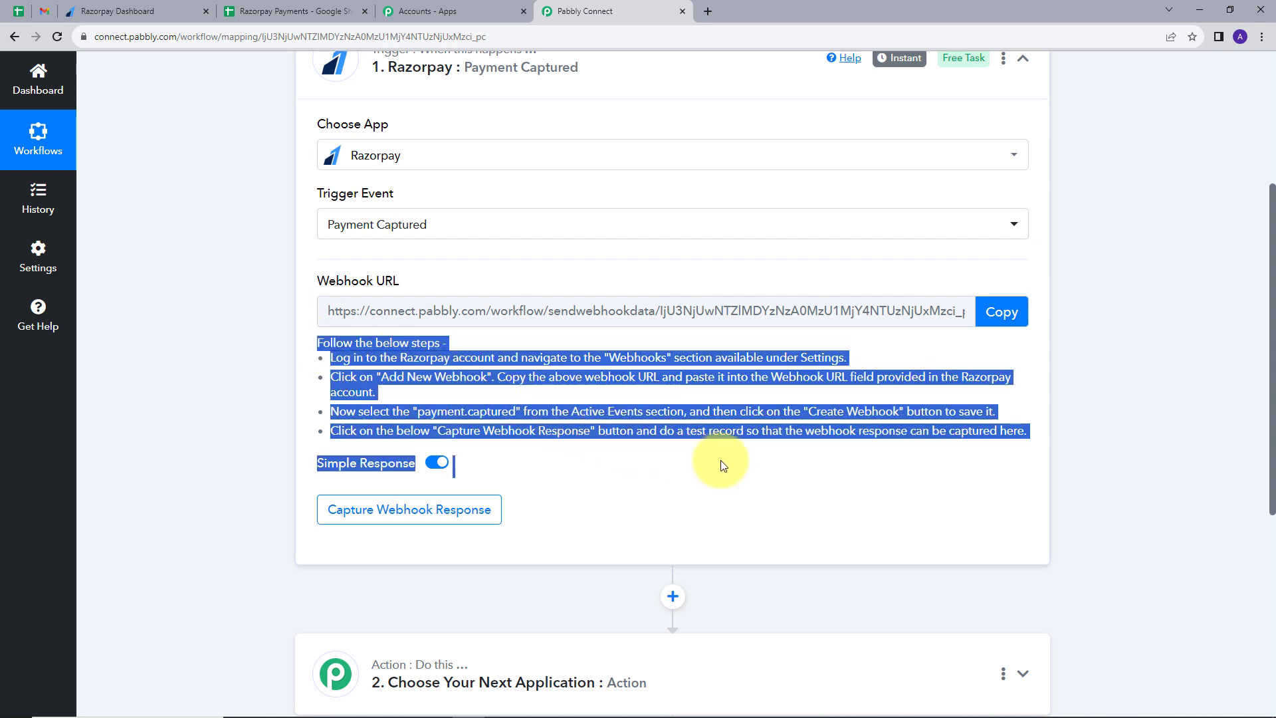
click(516, 444)
click(1002, 313)
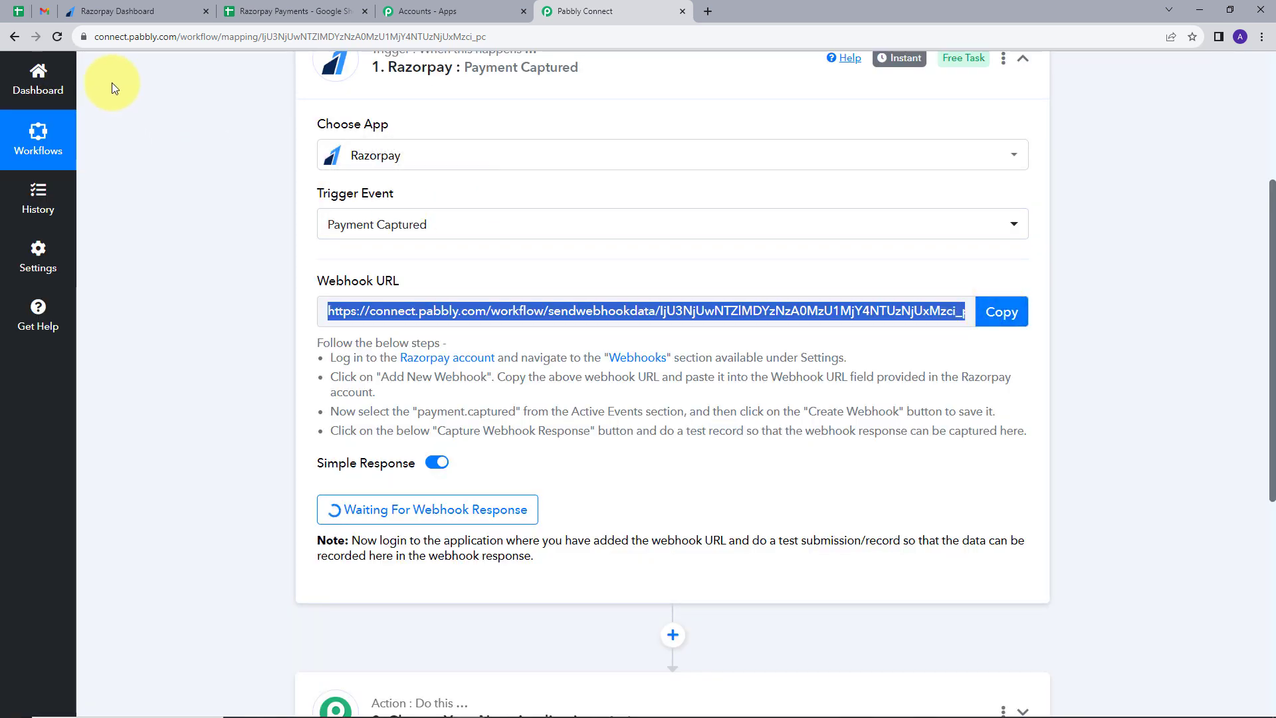
click(109, 11)
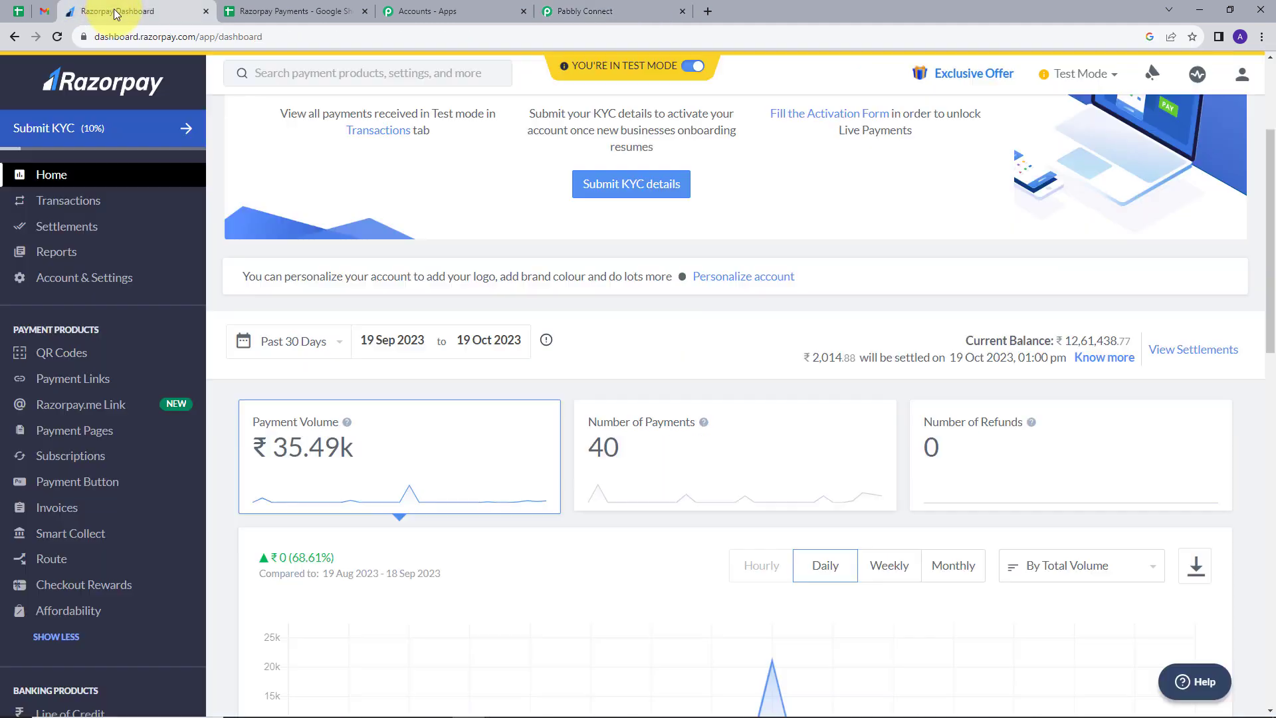
- In Razorpay webhook settings, create a webhook for the pasted Pabbly URL on payment.captured
click(85, 284)
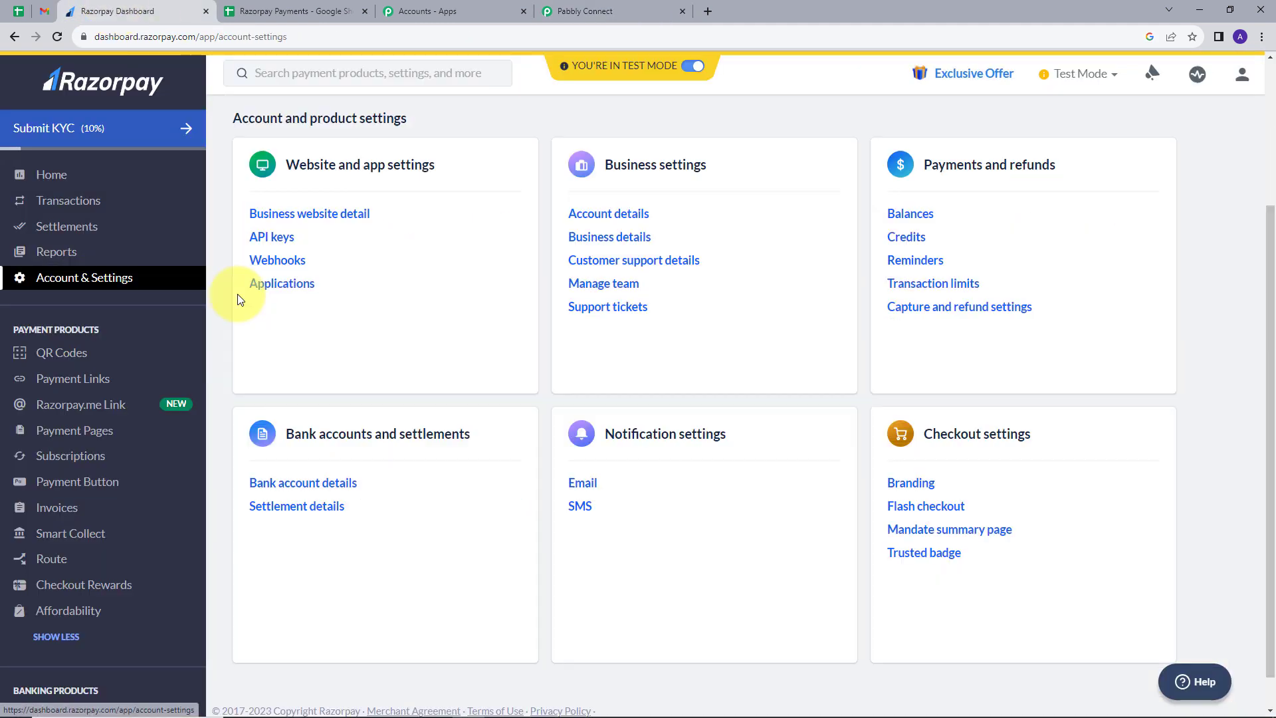
click(278, 260)
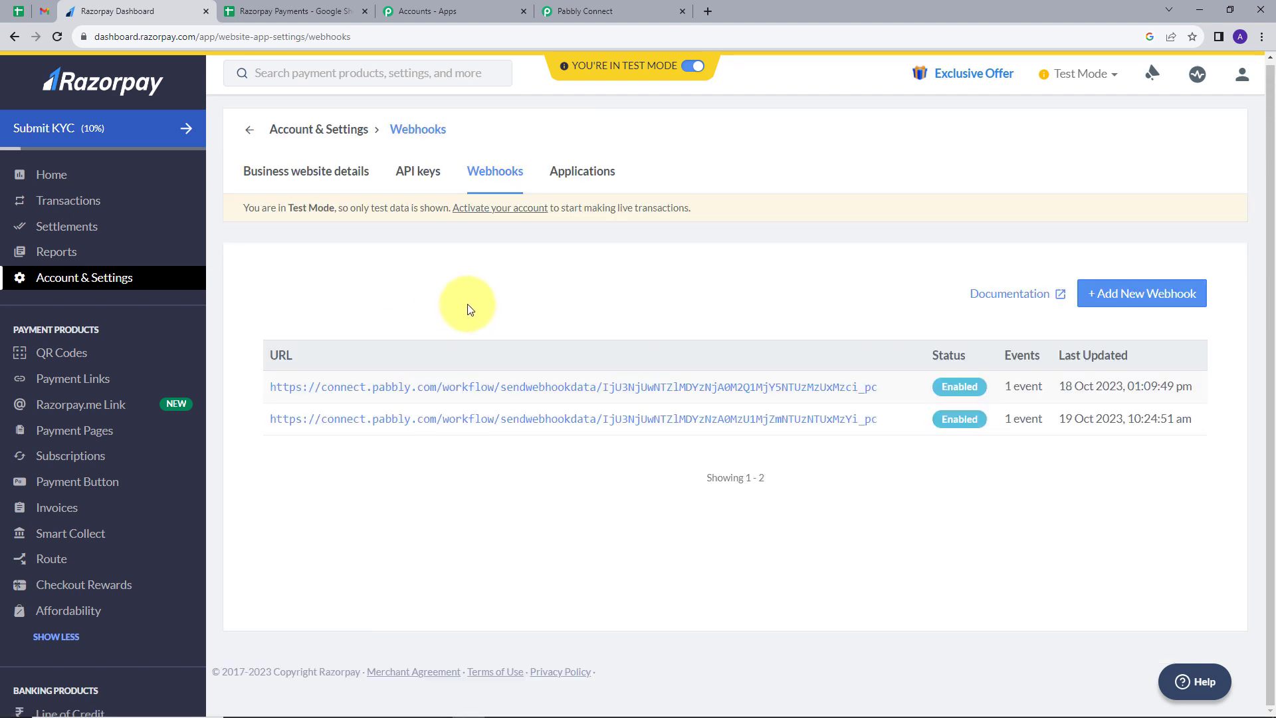
click(1140, 297)
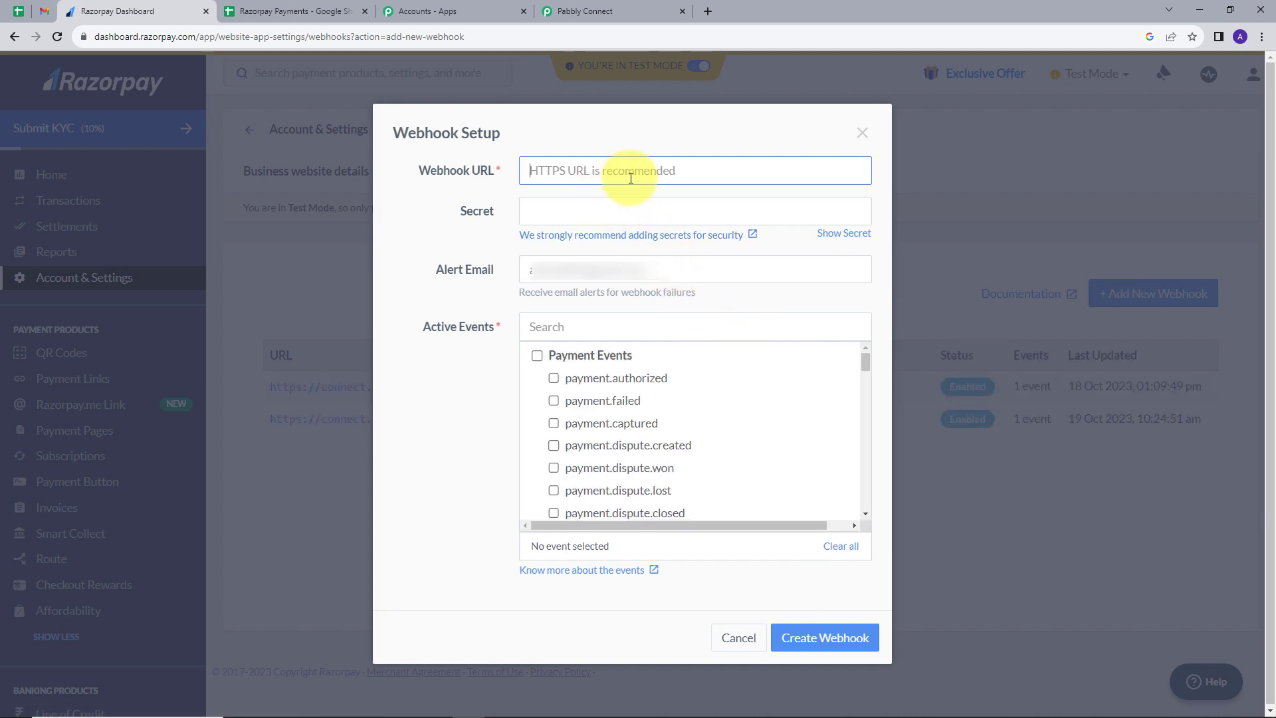
key(ctrl+v)
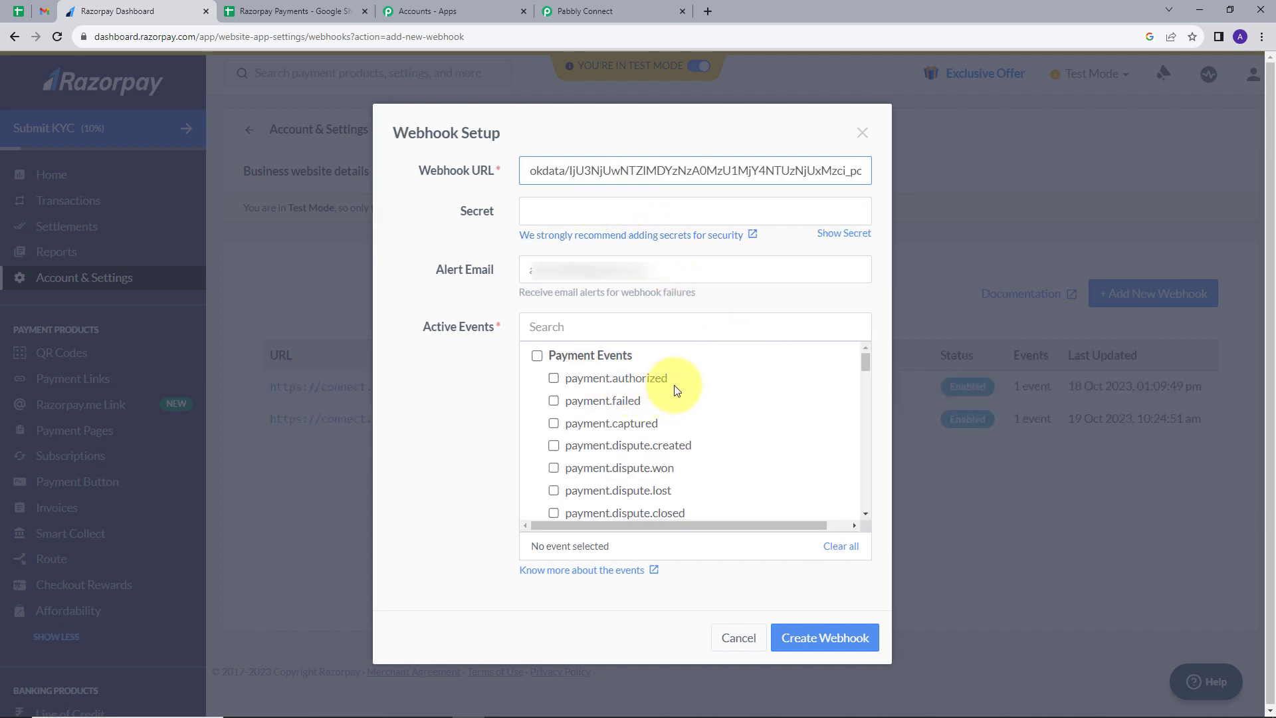
click(606, 430)
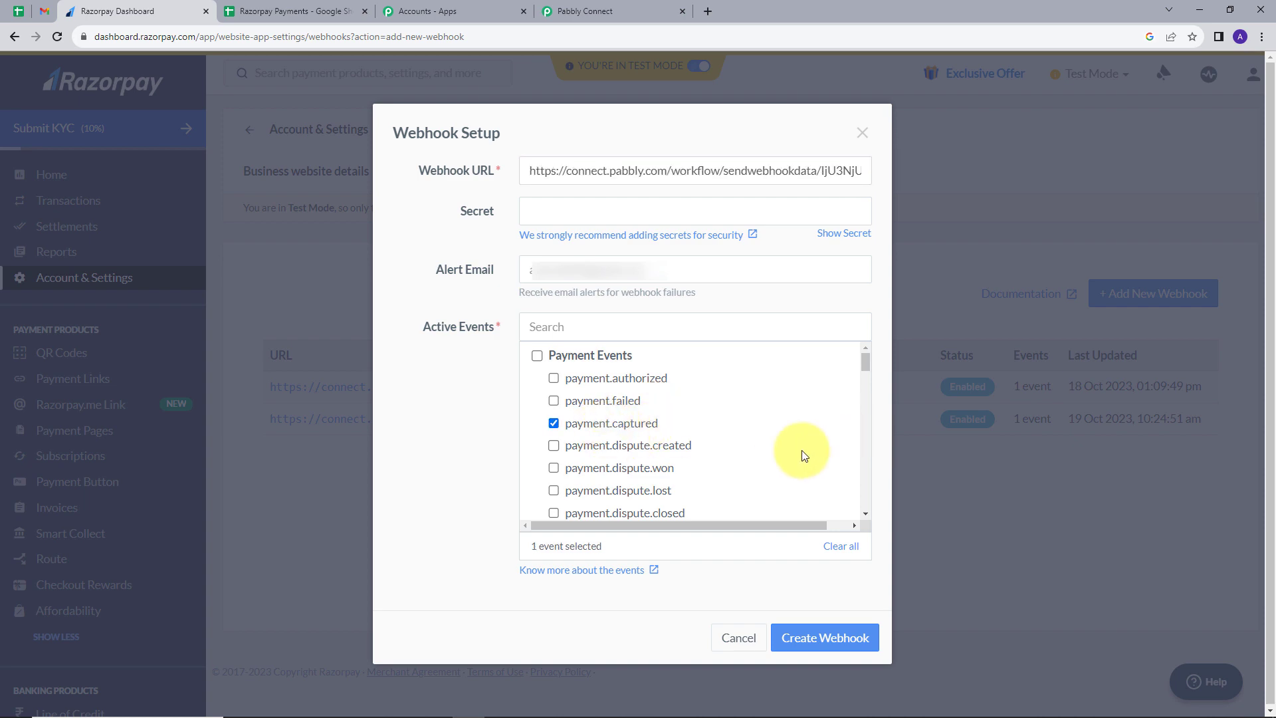
click(831, 639)
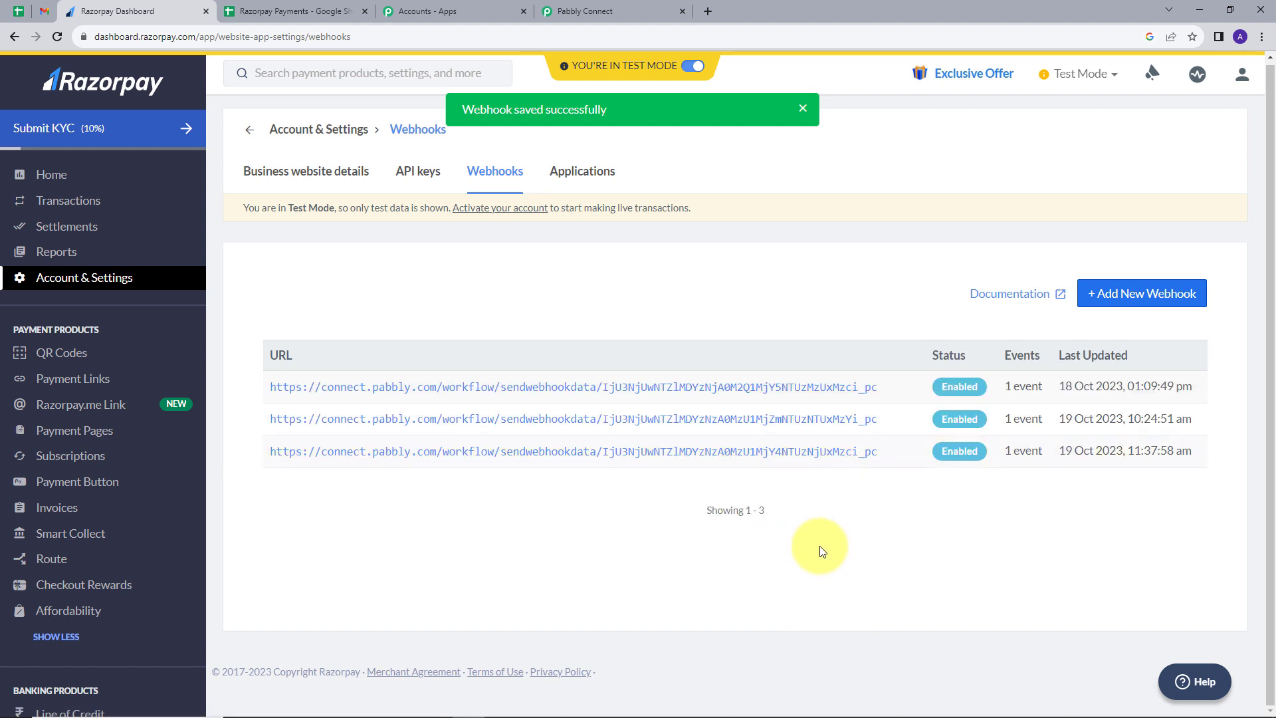
click(610, 15)
- Read the note asking for a test payment, then go back to the Razorpay Dashboard
drag(353, 407, 636, 446)
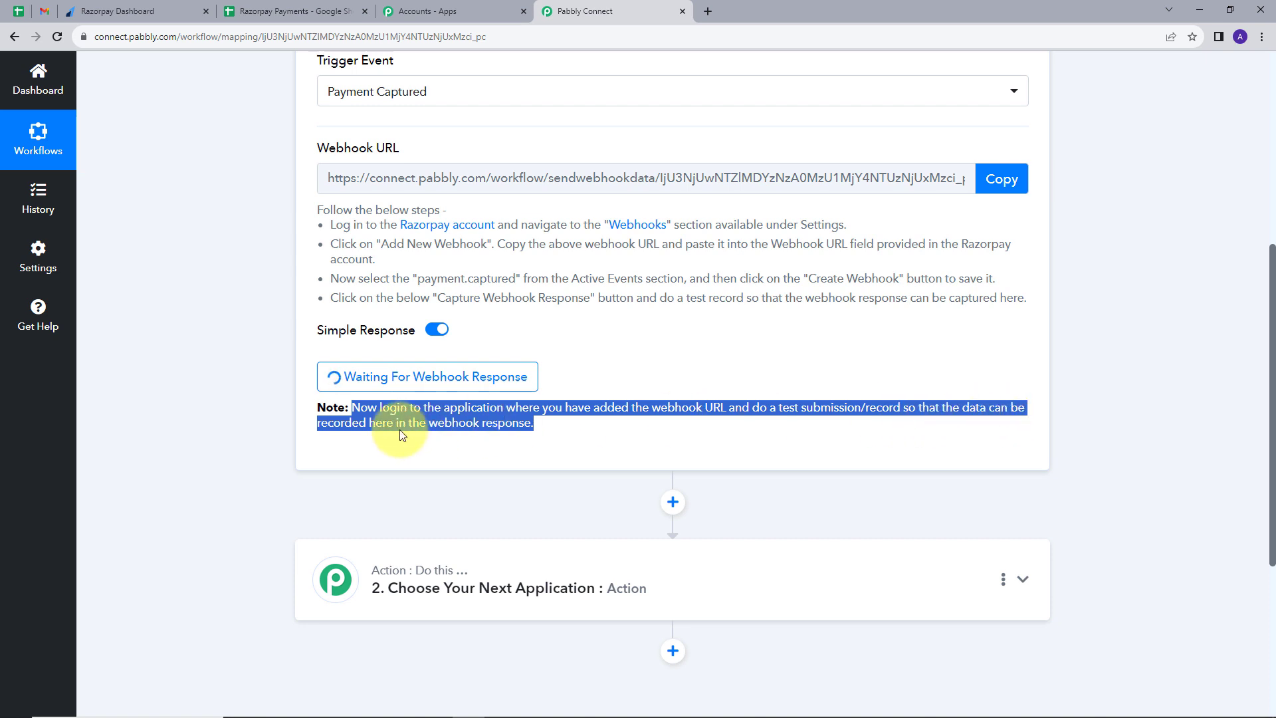
click(544, 429)
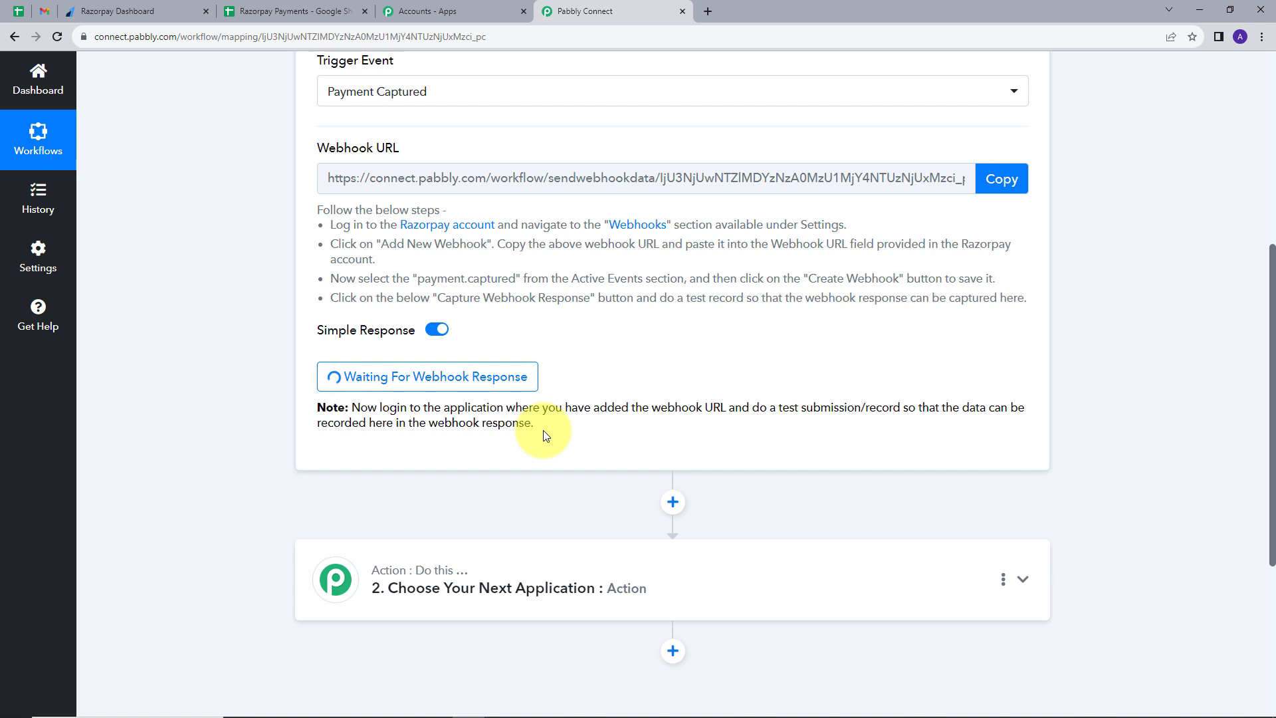
click(109, 11)
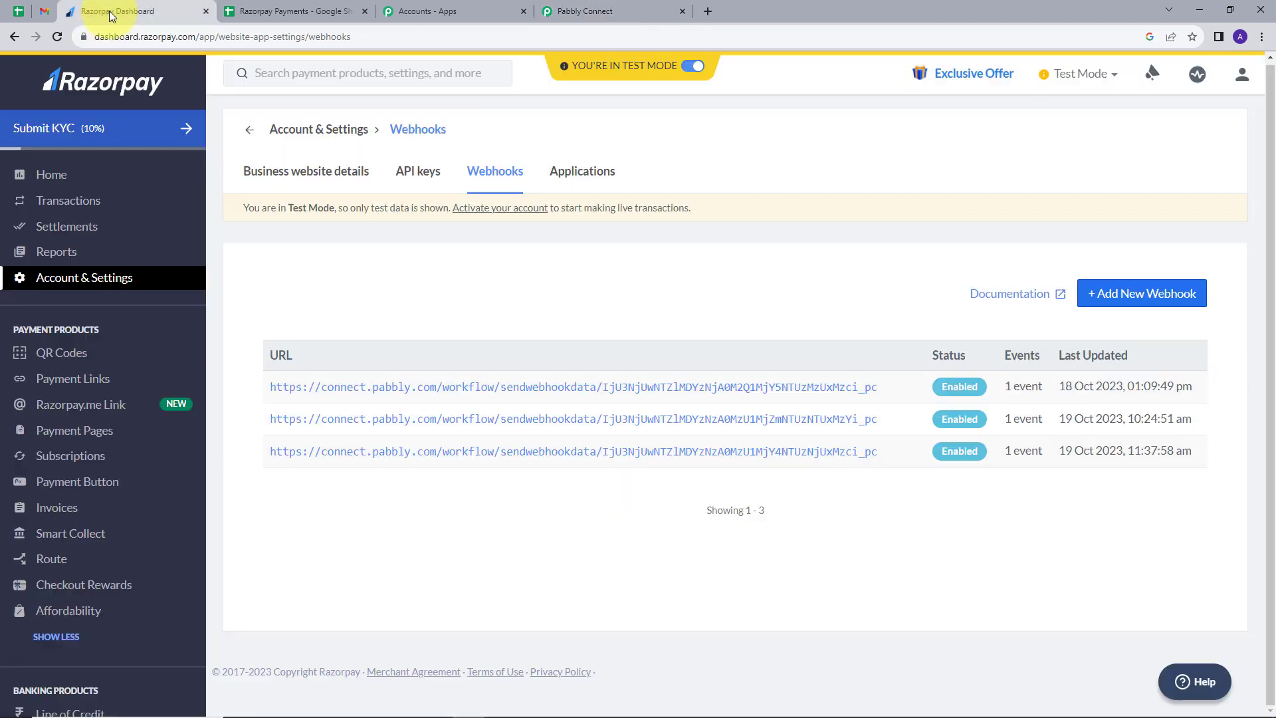
- Copy the PHP Programming Course payment page link from Payment Pages and load it in a new tab
click(82, 430)
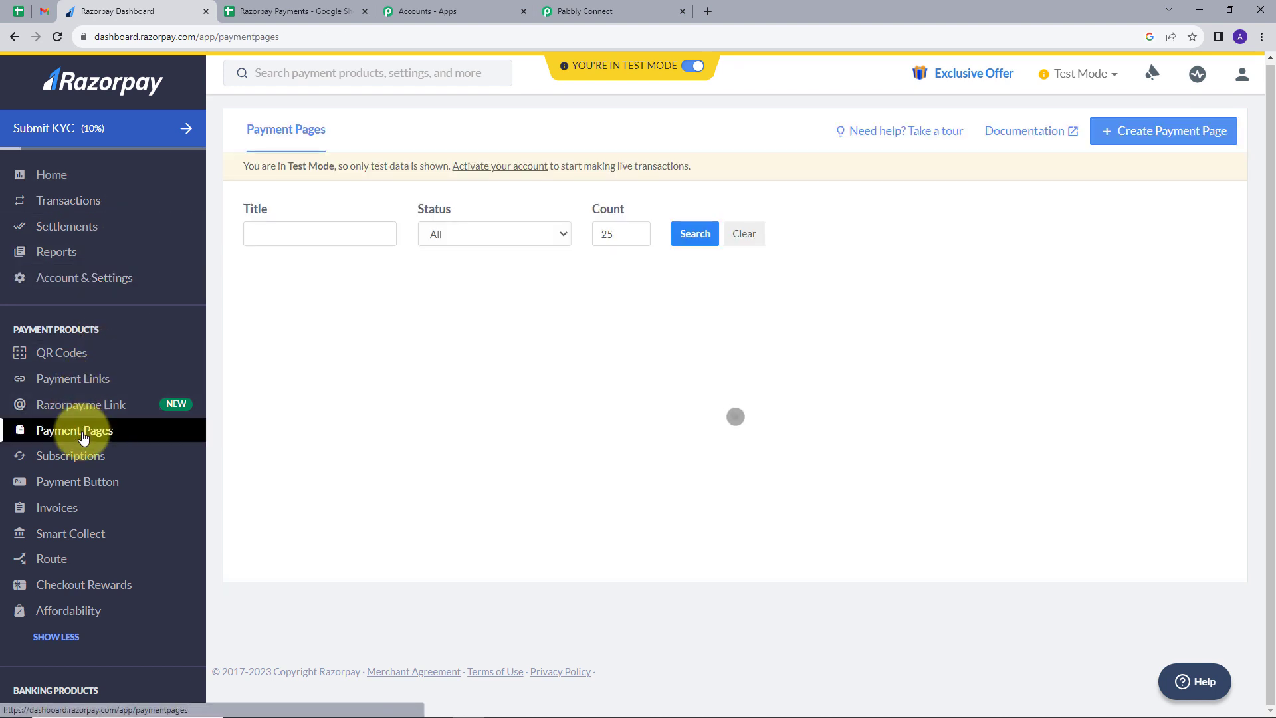
scroll(536, 422, down, 1)
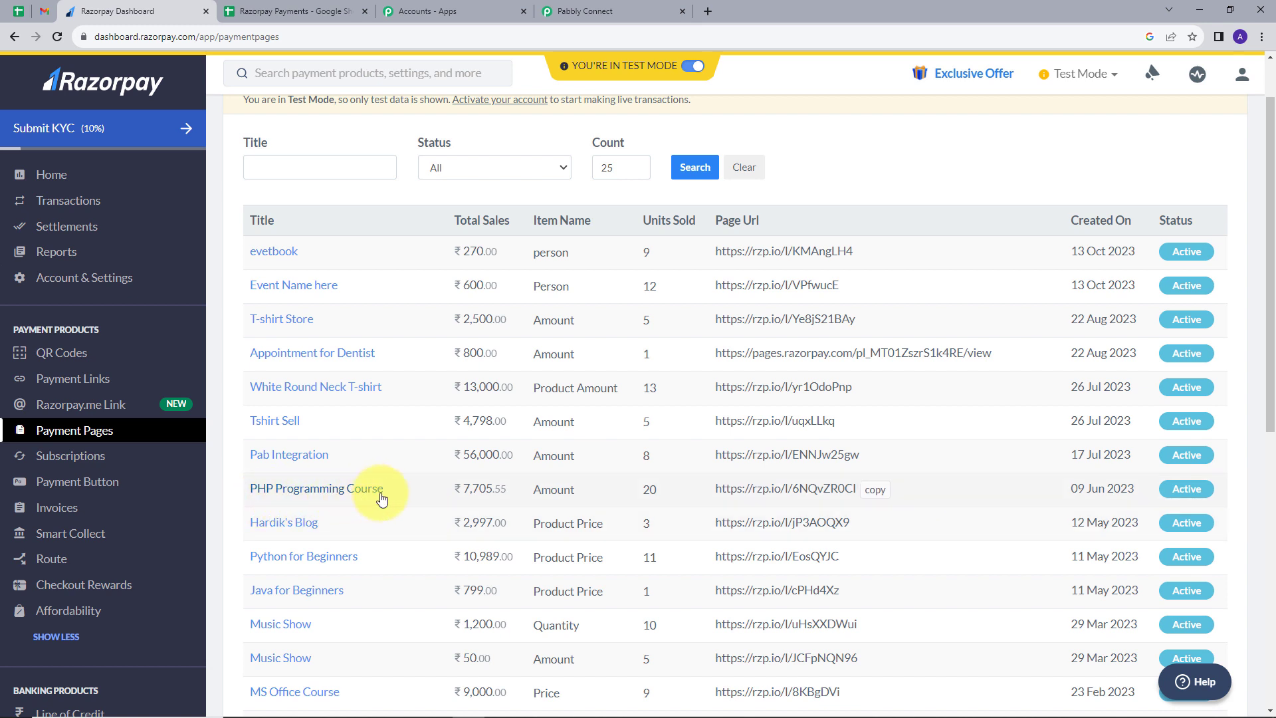
click(872, 493)
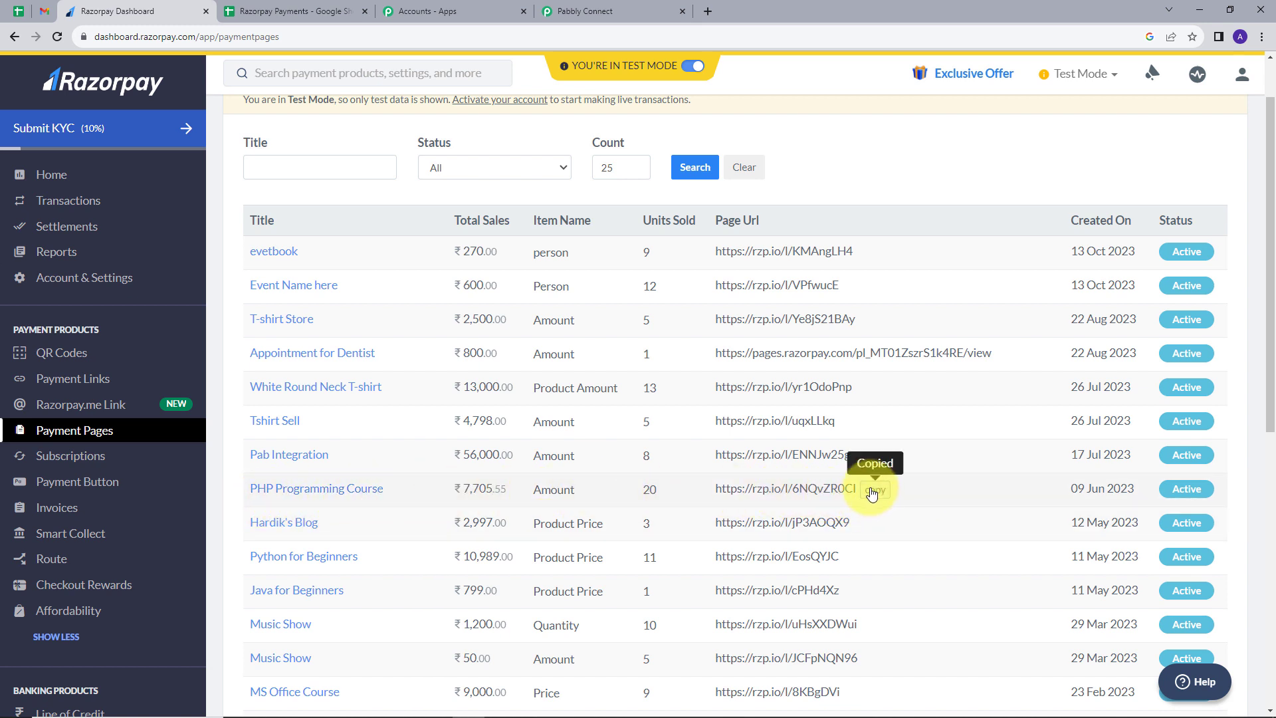
click(710, 11)
key(ctrl+v)
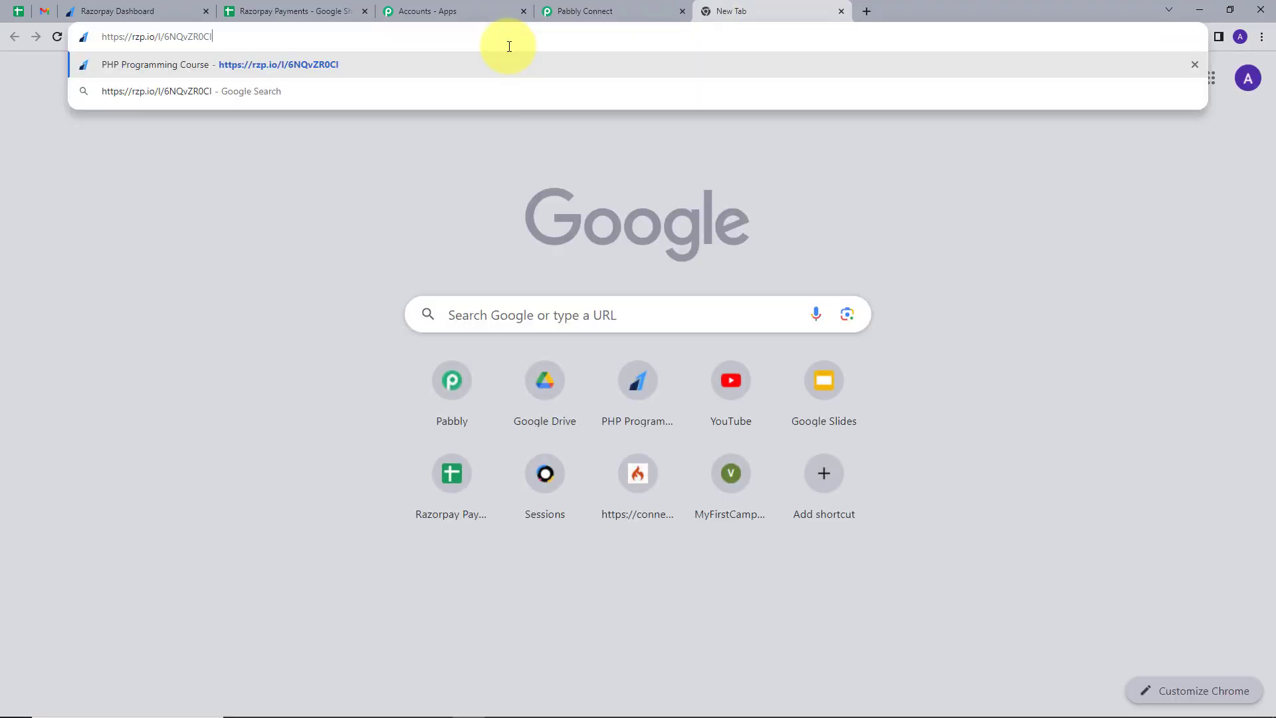
key(Return)
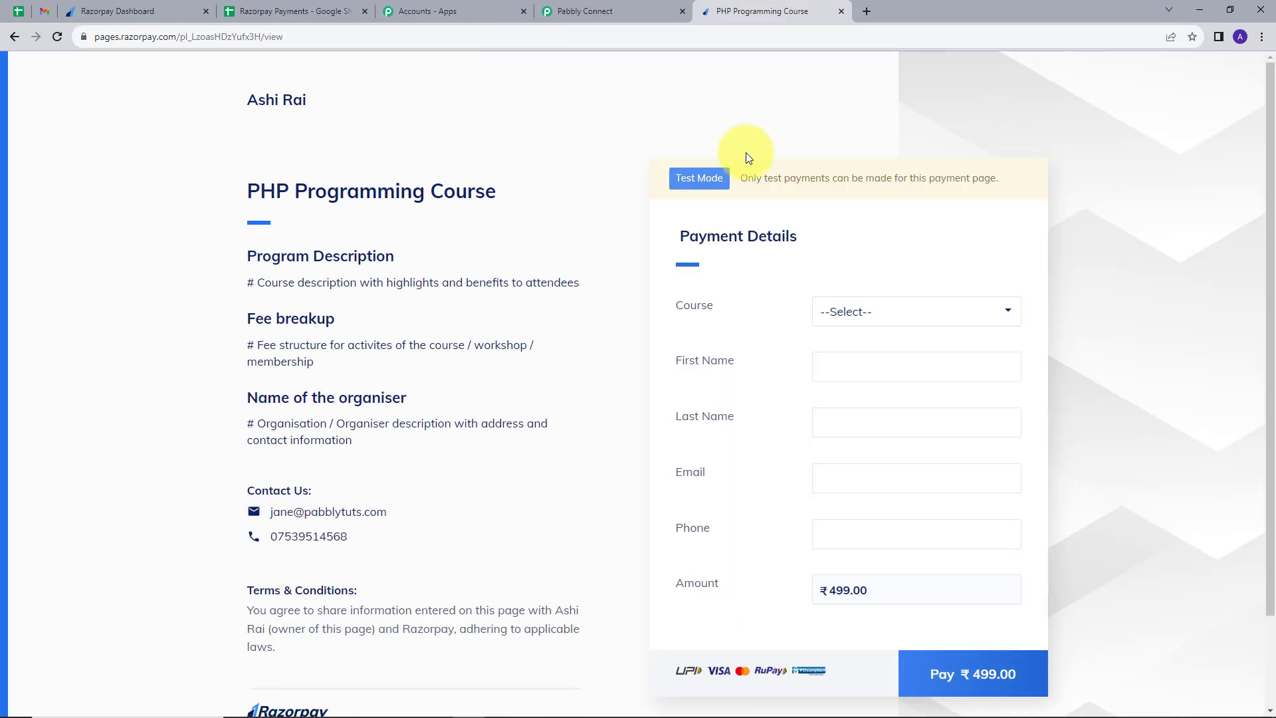
- Choose PHP Programming Course and enter the buyer name 'Test' 'User'
scroll(746, 153, down, 2)
scroll(723, 162, up, 1)
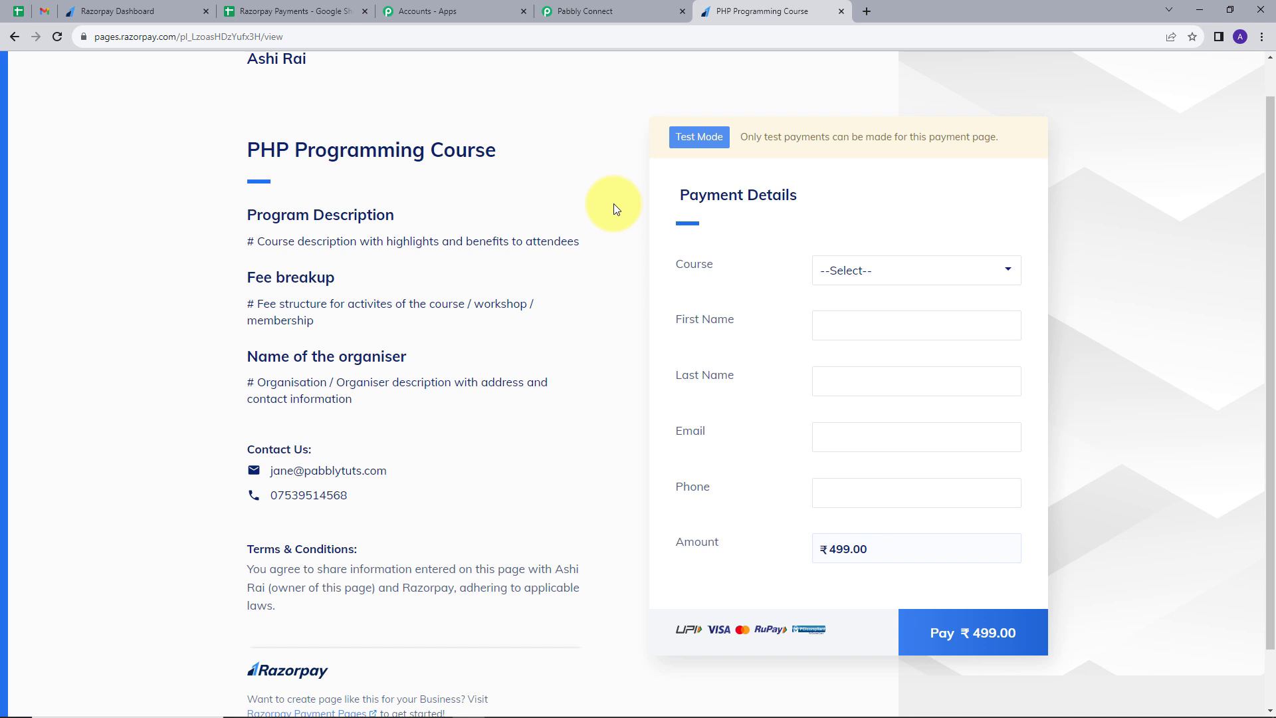
click(869, 275)
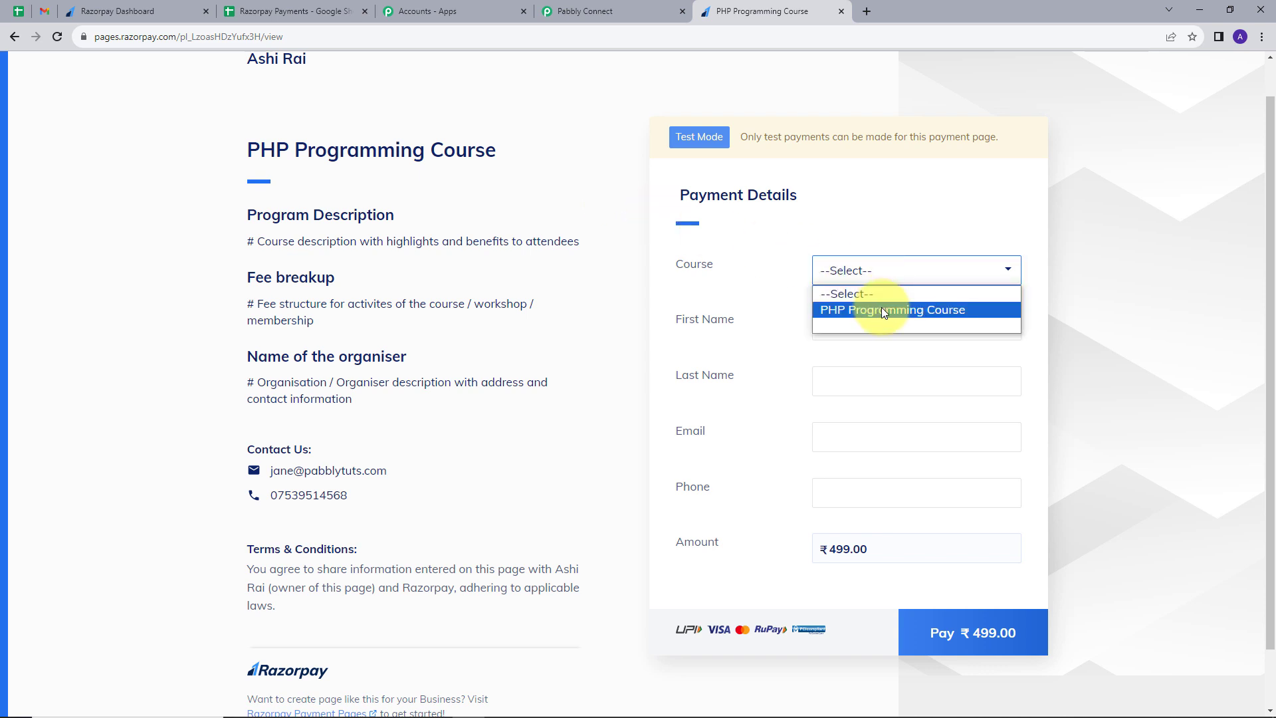
click(881, 308)
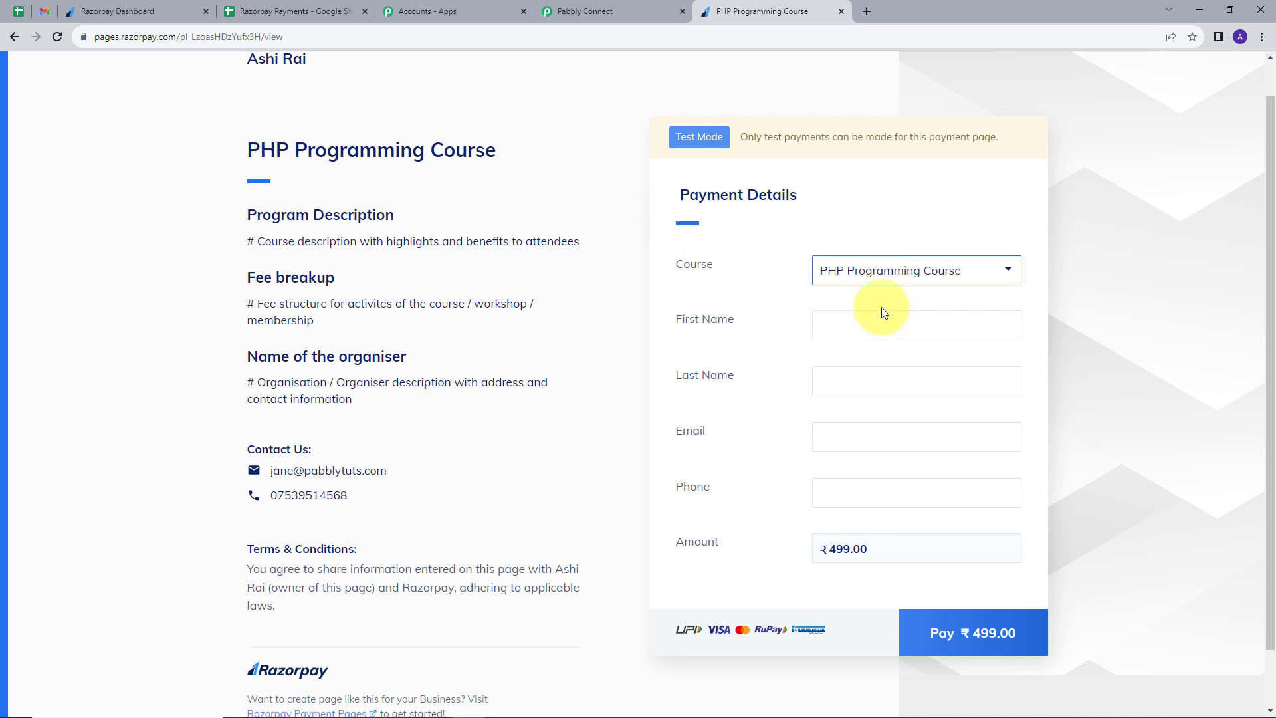
click(853, 332)
text(Test)
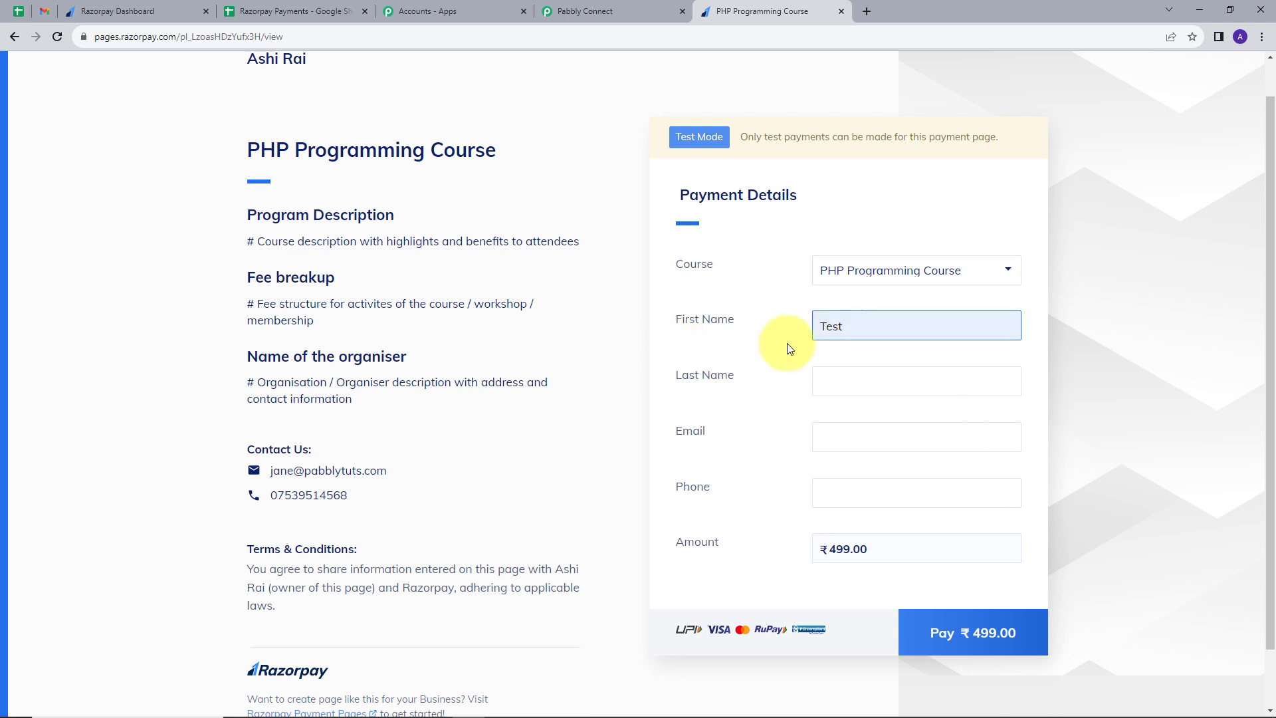
click(890, 384)
text(User)
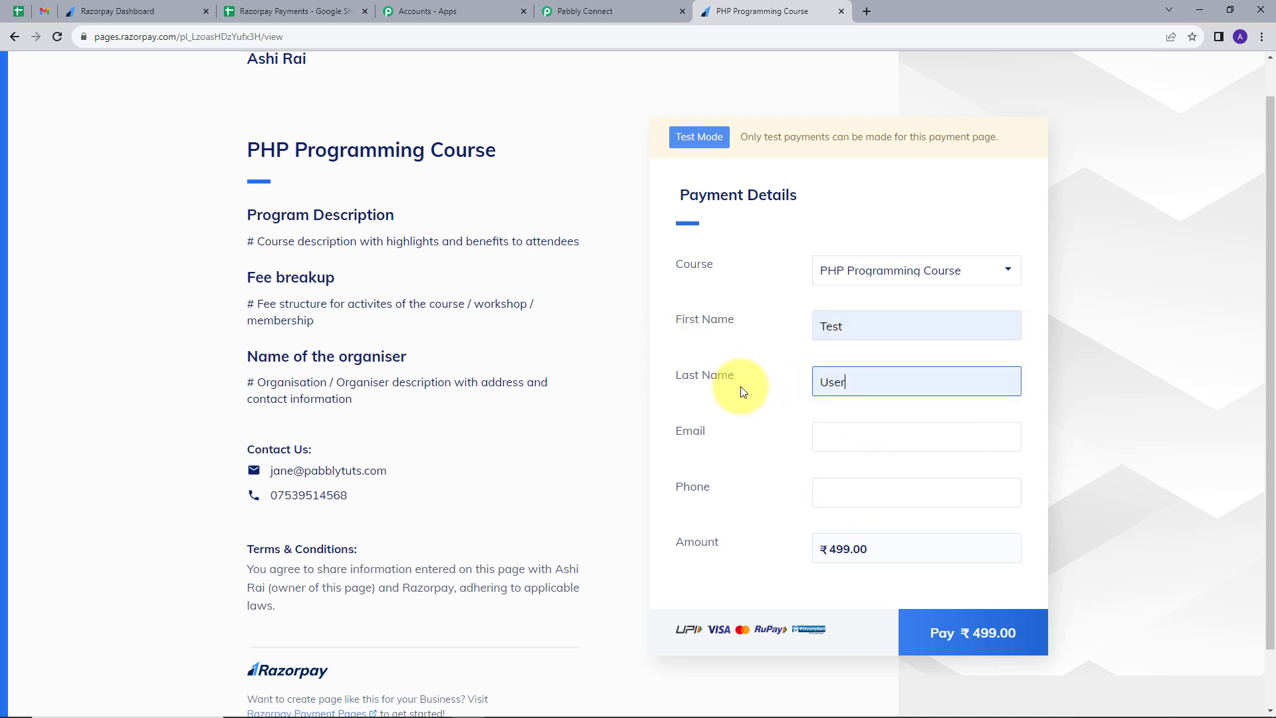
- Fill in the buyer's e-mail and phone number, then submit the ₹499.00 payment
scroll(831, 379, down, 1)
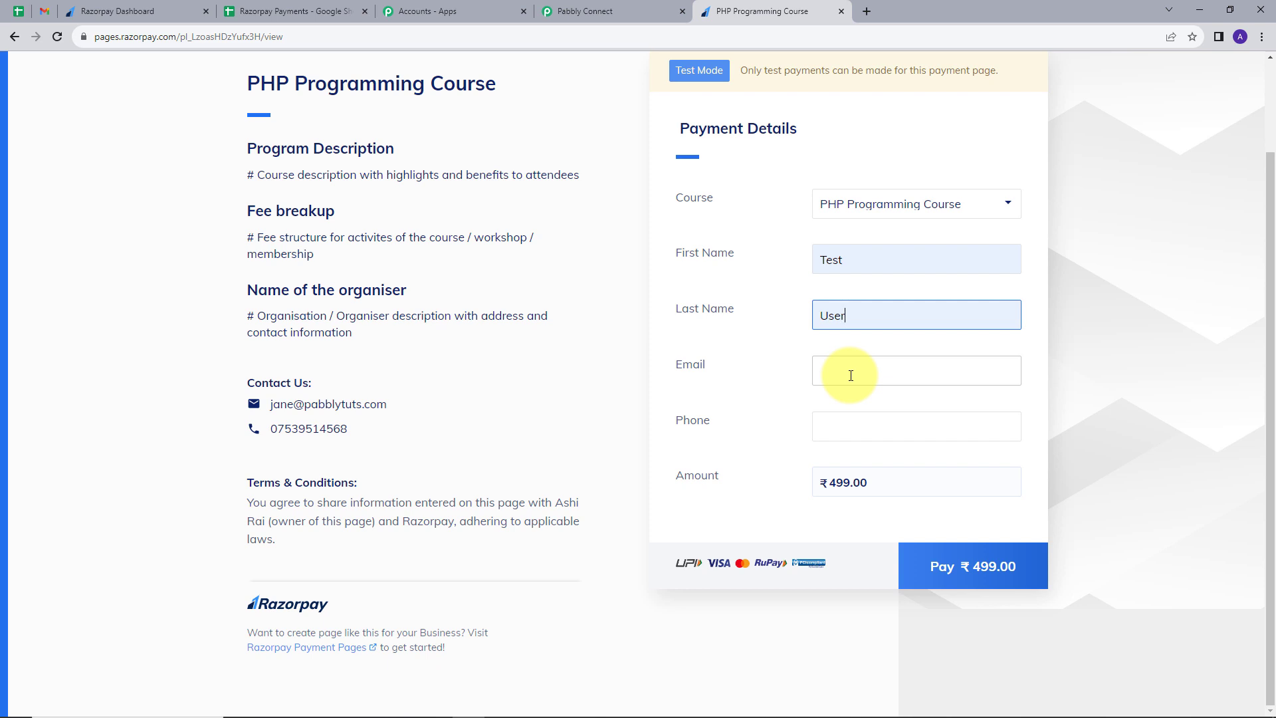
click(851, 375)
key(ctrl+v)
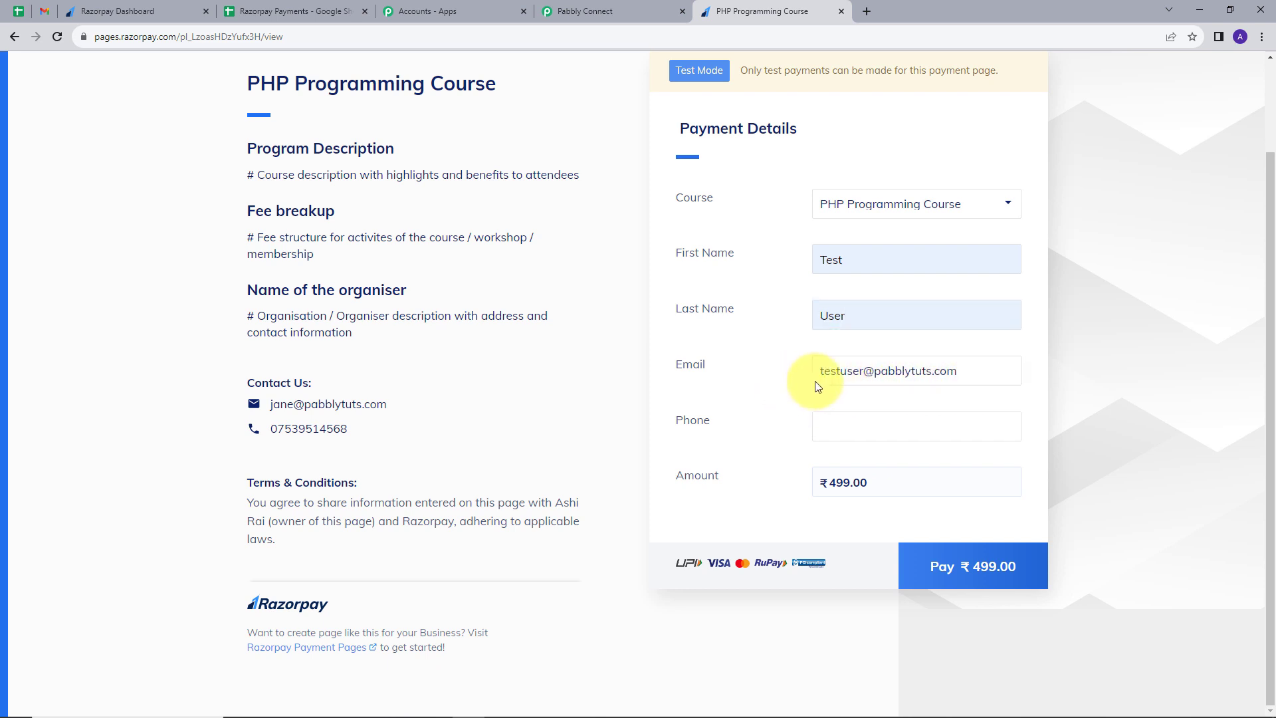
click(858, 424)
click(858, 425)
key(Down)
key(Return)
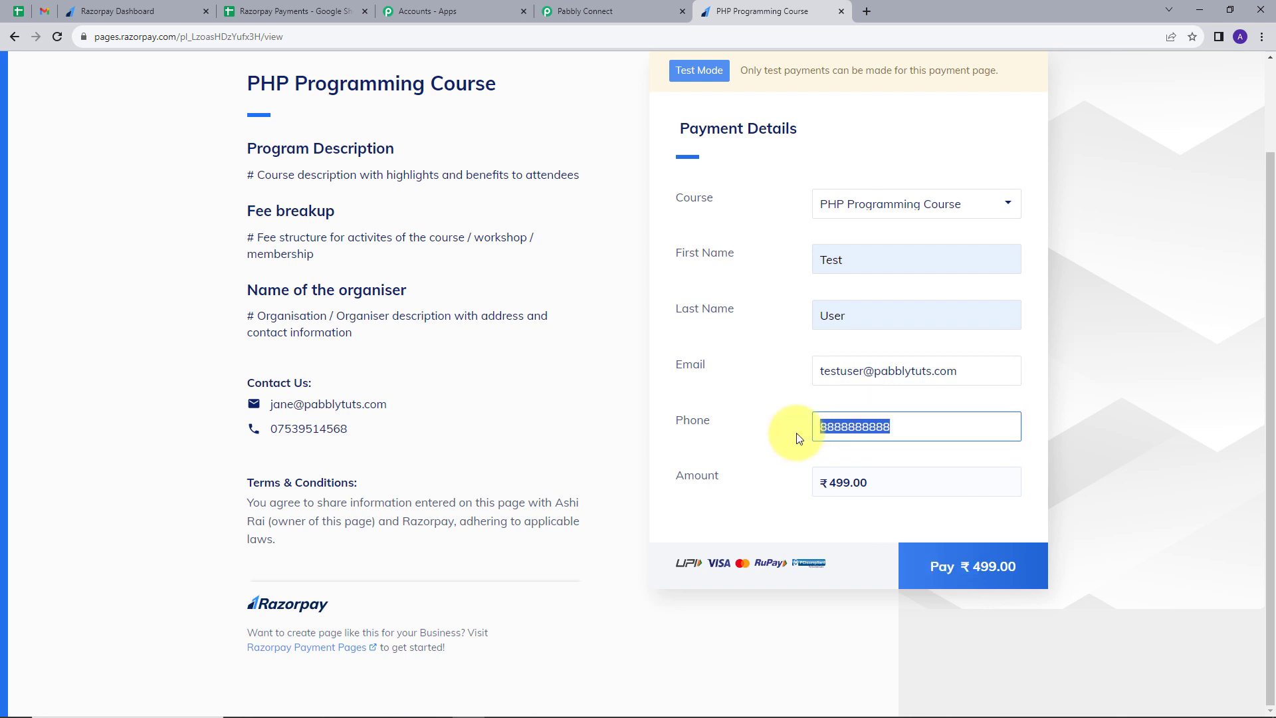
click(952, 573)
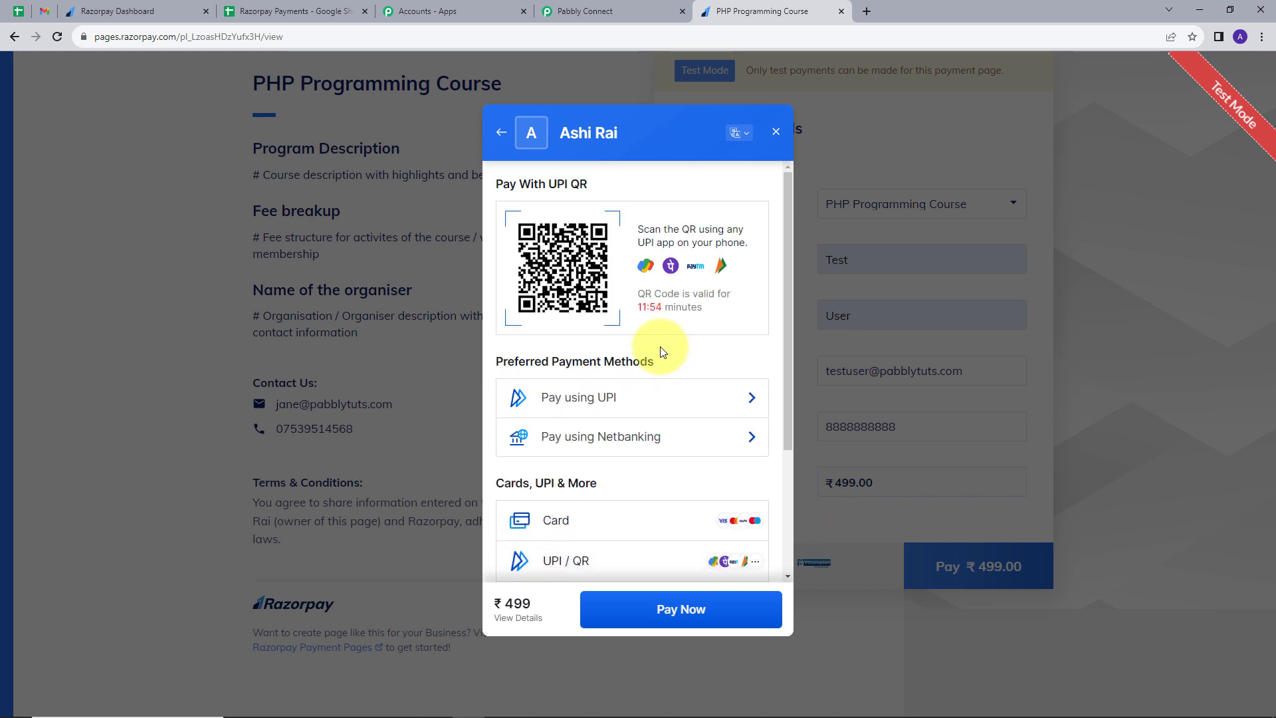
- Choose card payment and enter the test card's number, expiry, holder name and CVV
scroll(661, 346, down, 2)
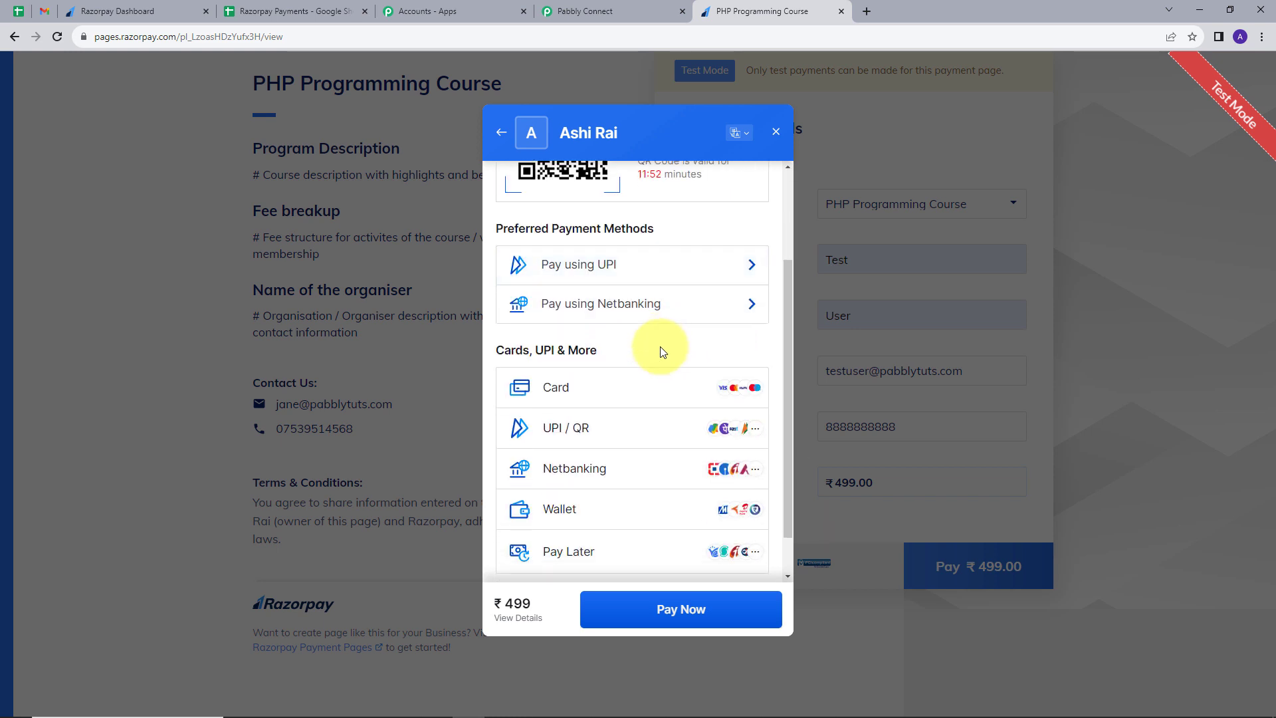
click(563, 392)
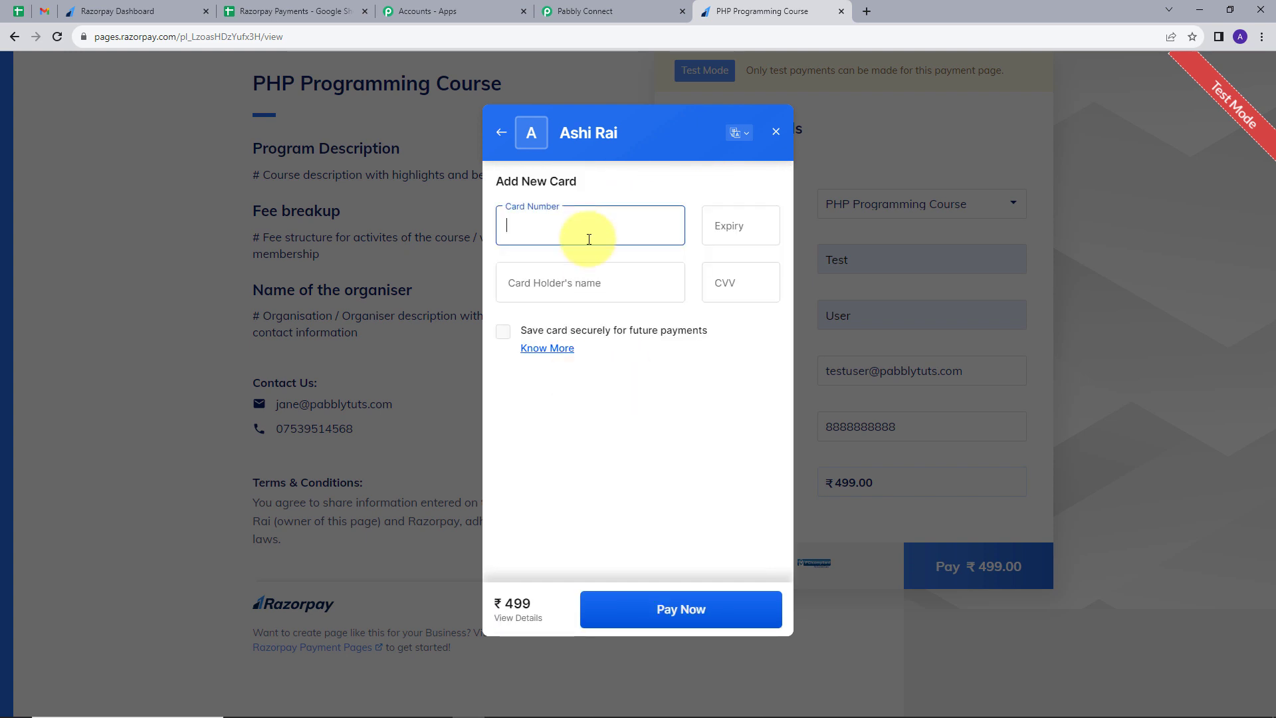
text(4111 1111 1111 11110)
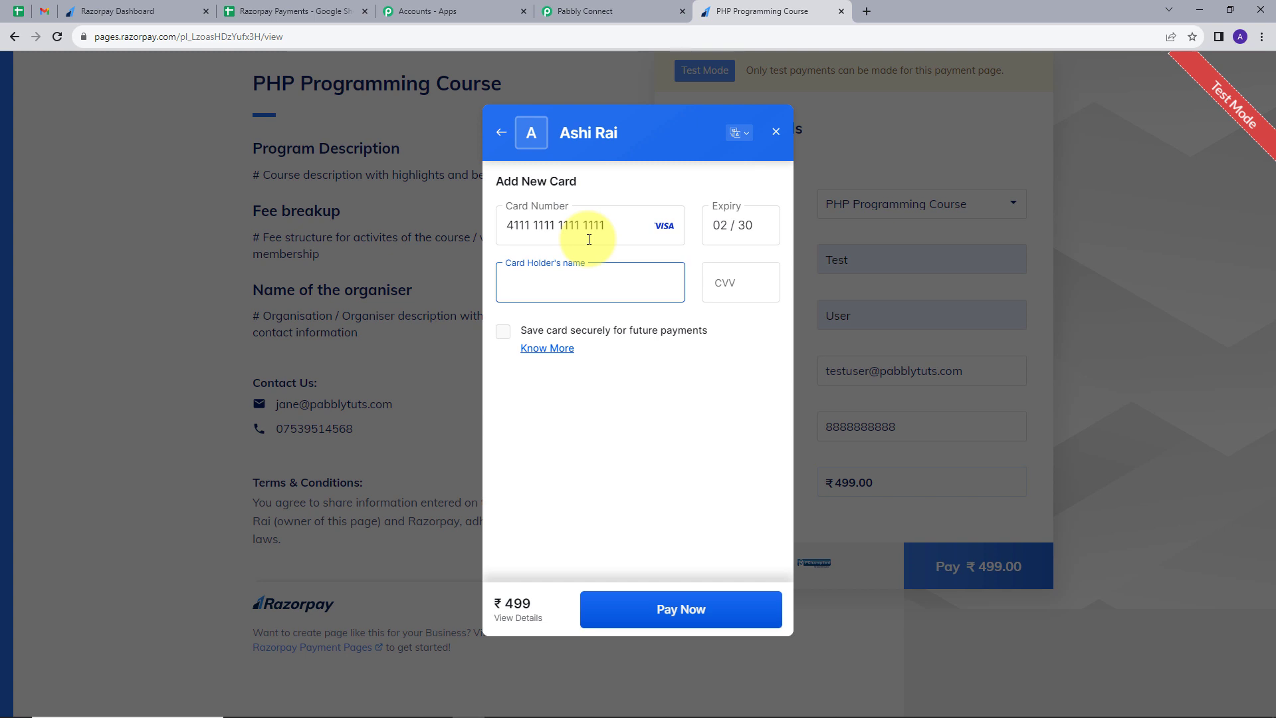
text(230Test User)
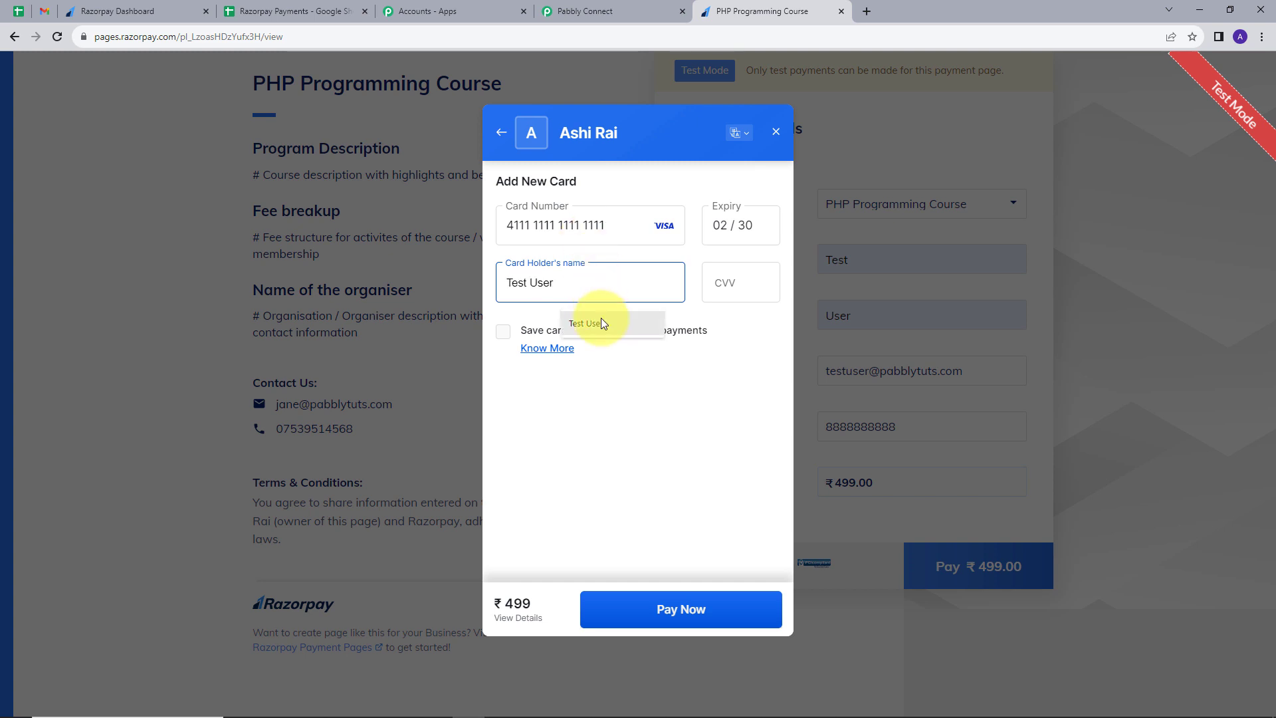
click(601, 322)
click(740, 287)
text(1)
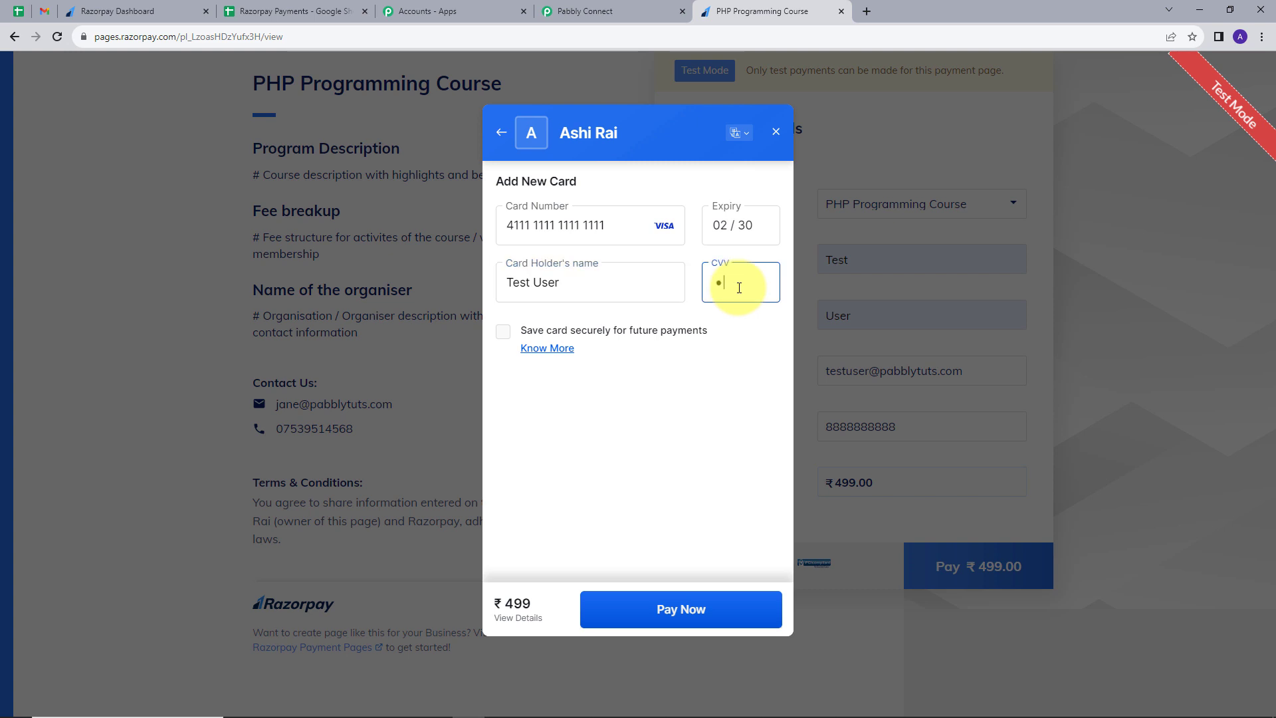
text(23)
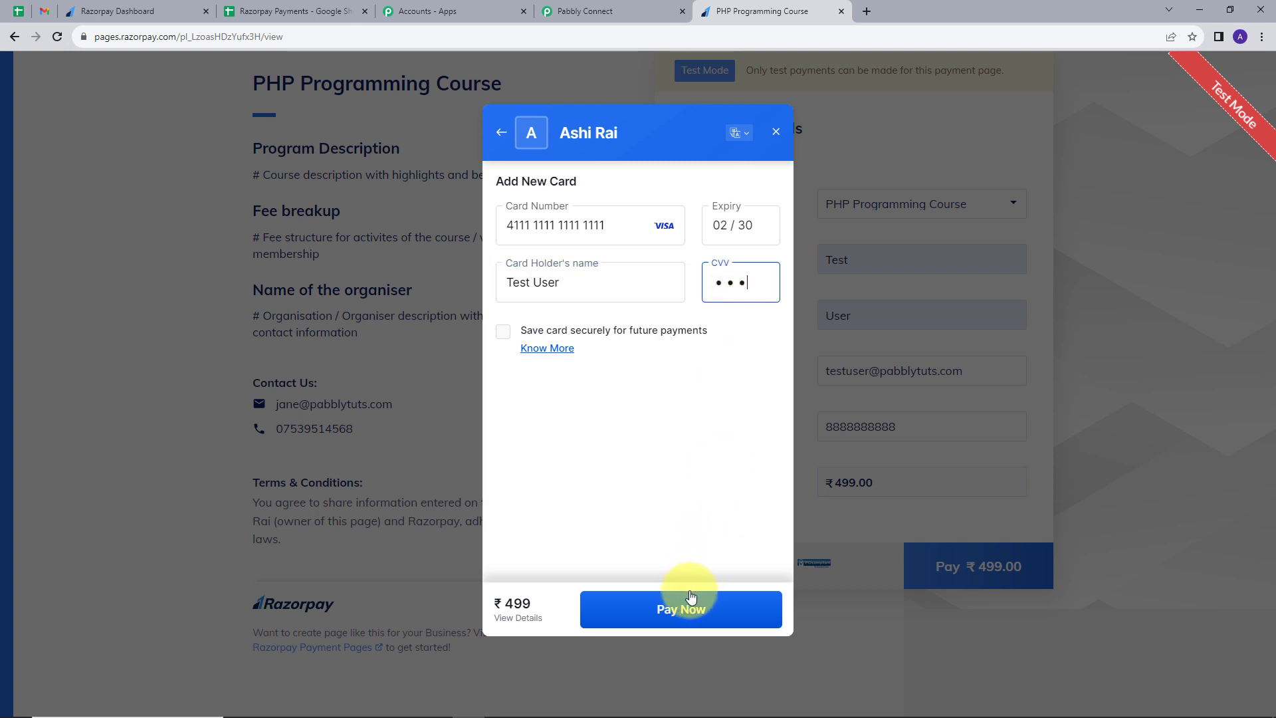
- Pay the ₹499 and submit the test OTP to complete the payment
click(689, 606)
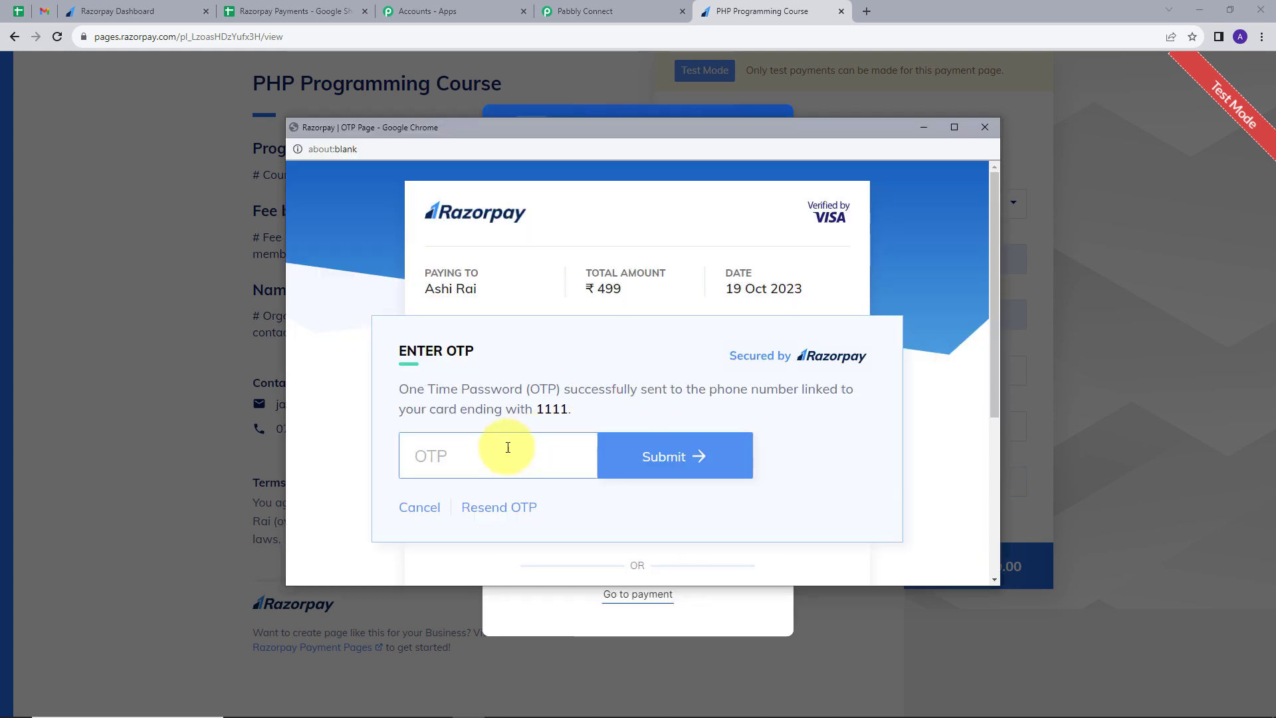
text(1111)
key(Return)
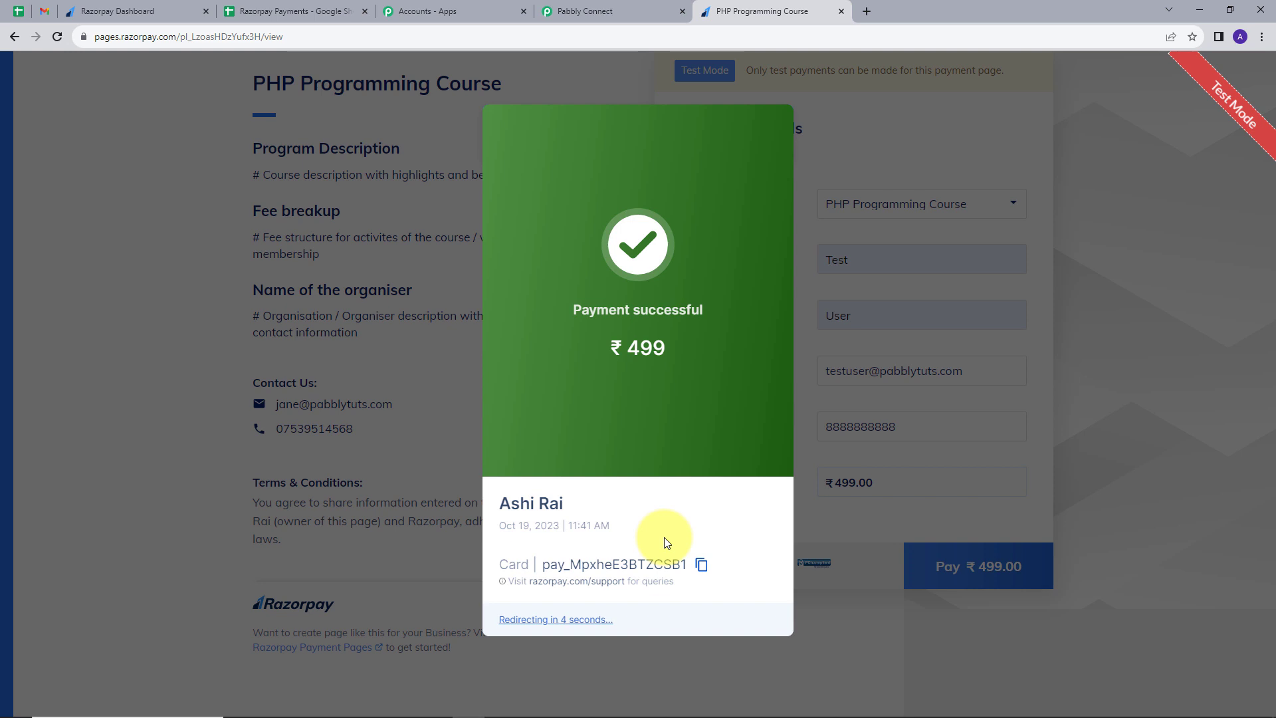
click(610, 4)
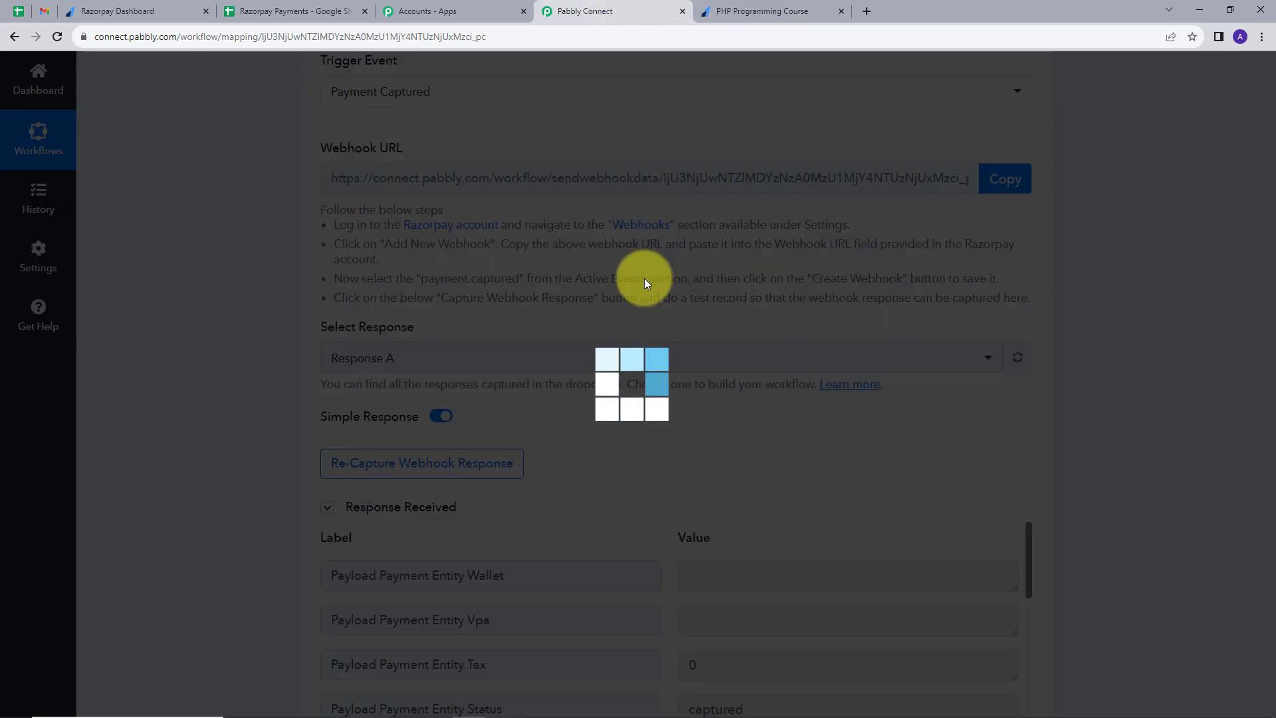
scroll(717, 401, down, 4)
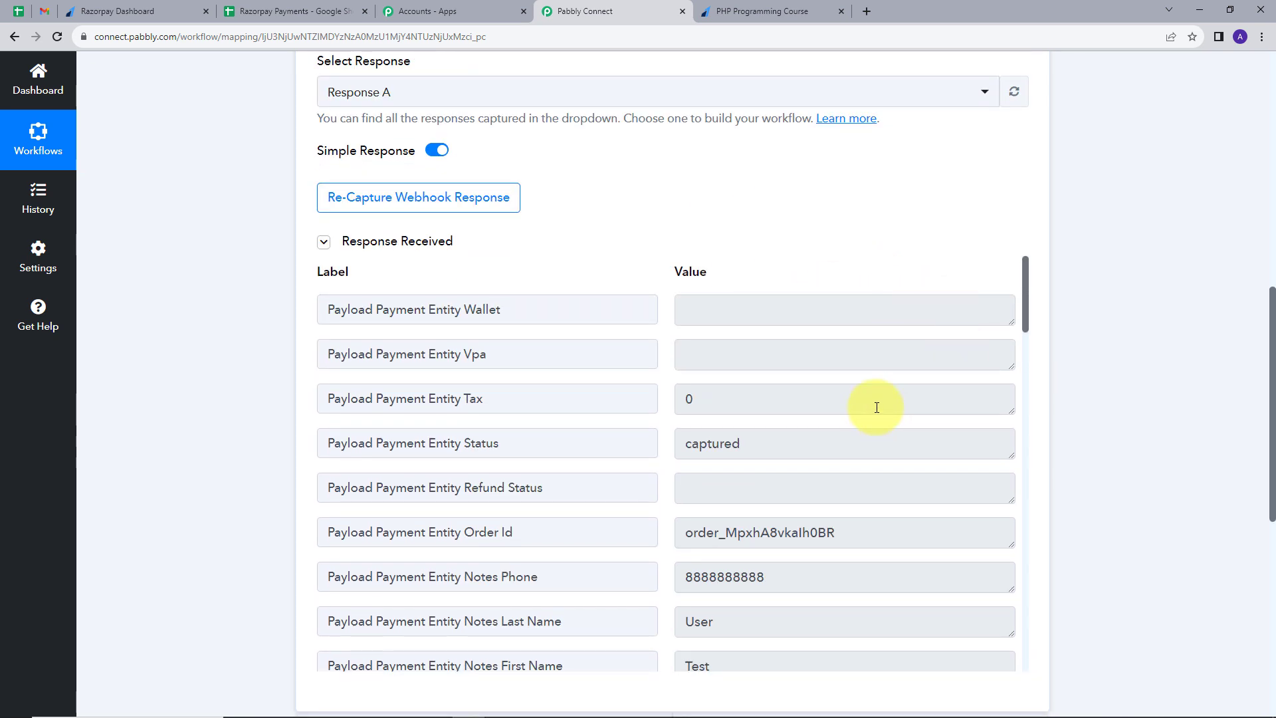
scroll(907, 228, down, 1)
scroll(823, 301, down, 1)
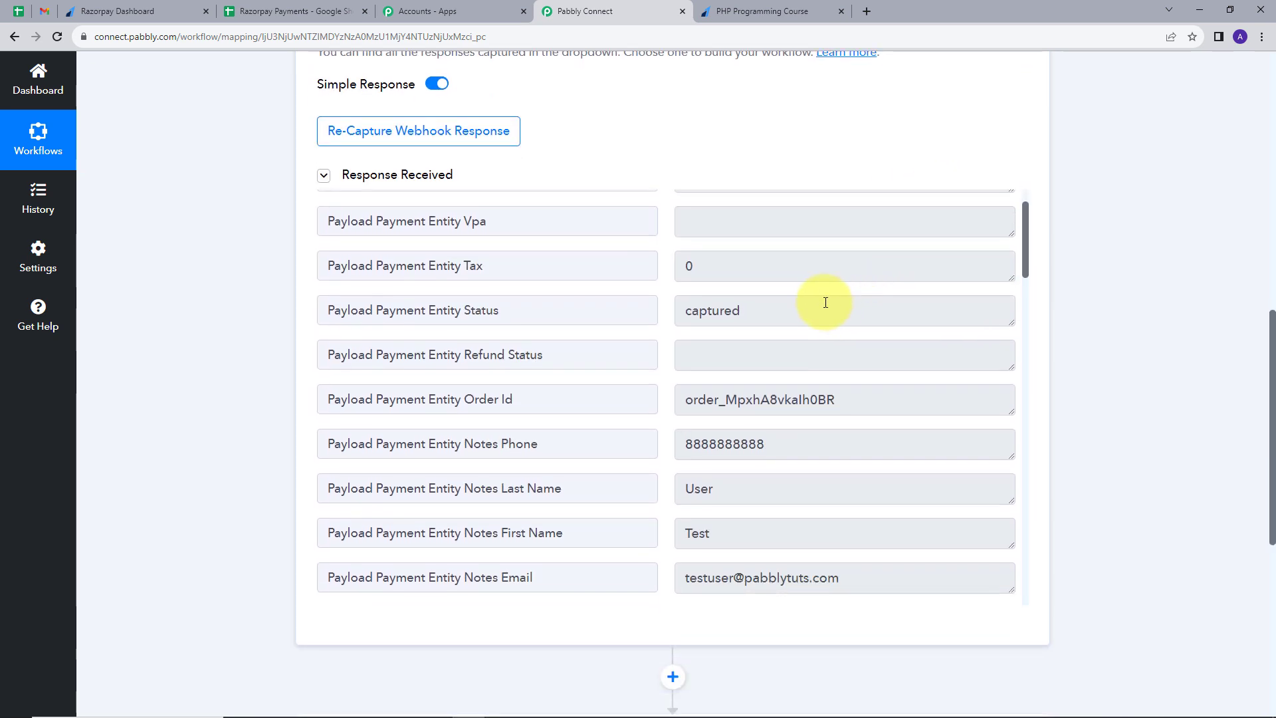
scroll(823, 322, up, 1)
scroll(807, 341, down, 1)
scroll(732, 417, down, 1)
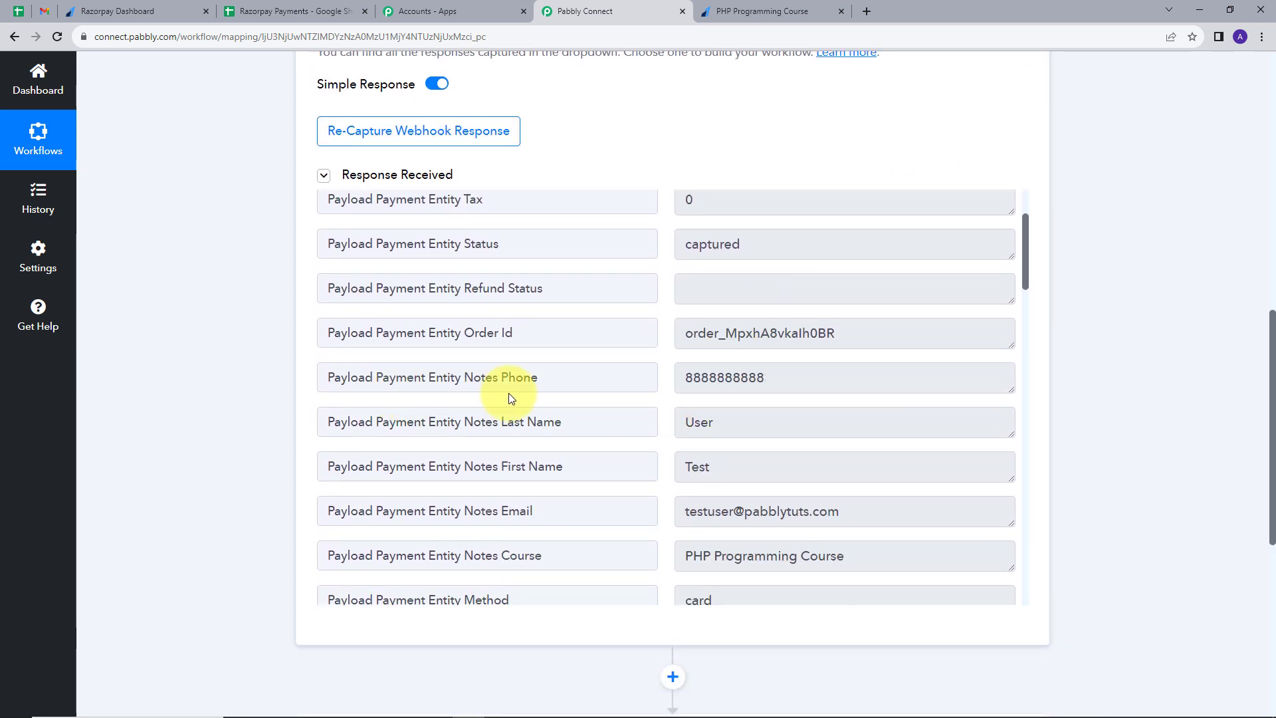
drag(690, 379, 826, 384)
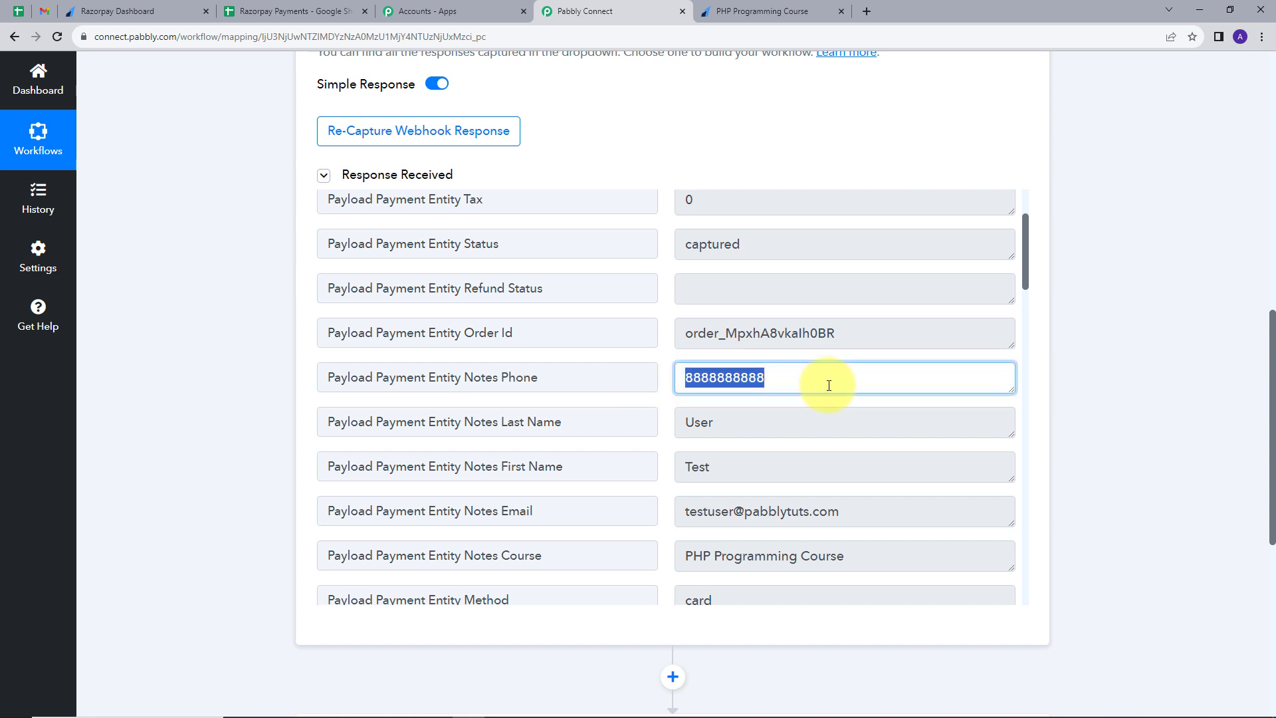
drag(680, 421, 727, 420)
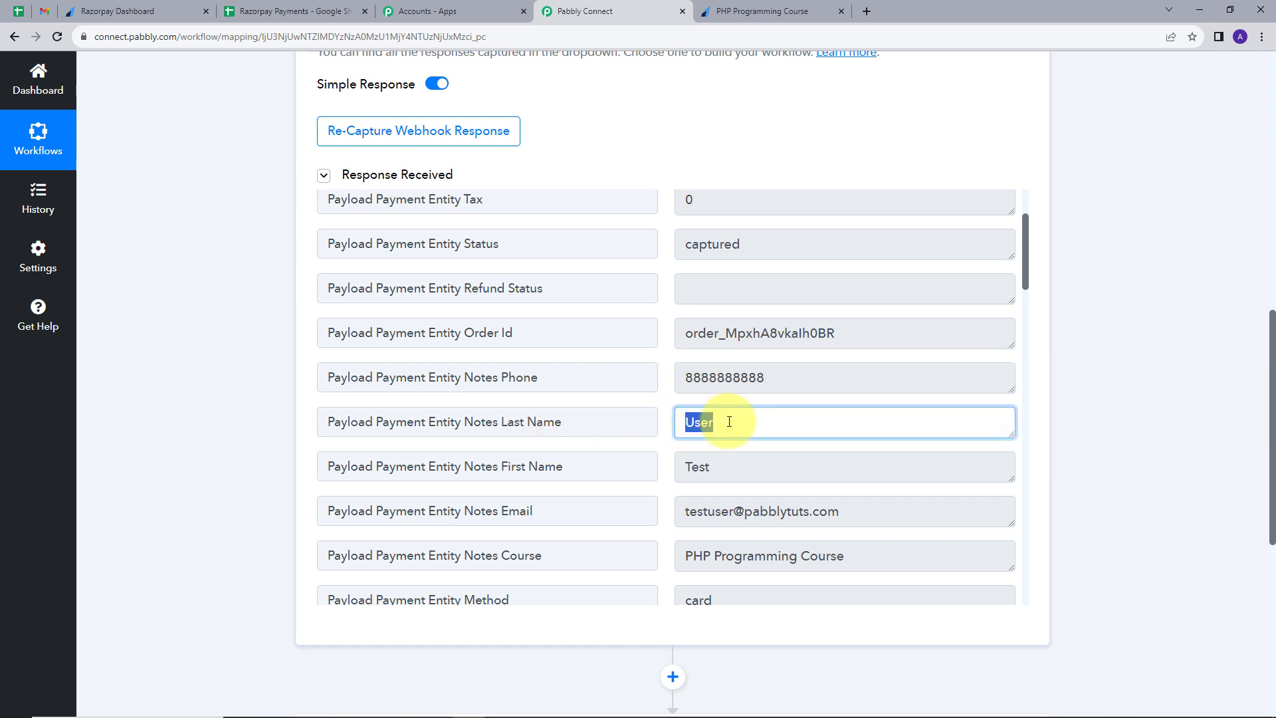
click(733, 464)
drag(733, 464, 866, 528)
scroll(904, 451, down, 1)
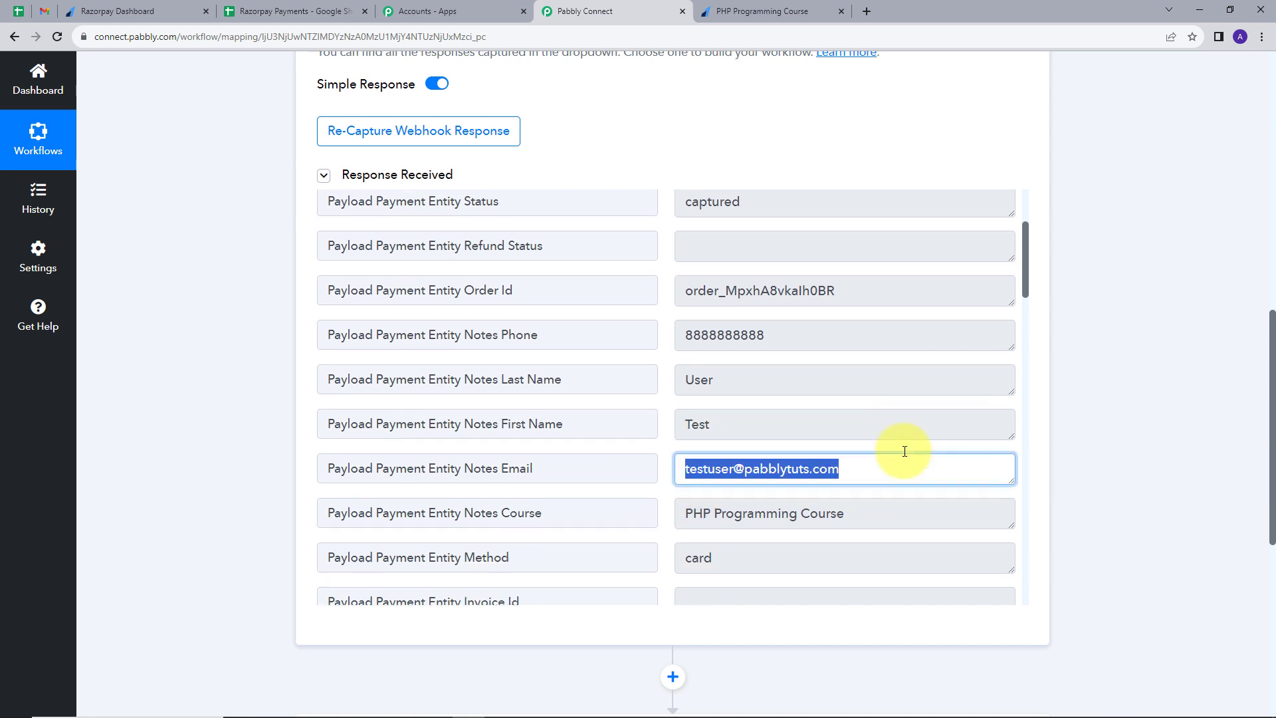
drag(685, 489, 856, 503)
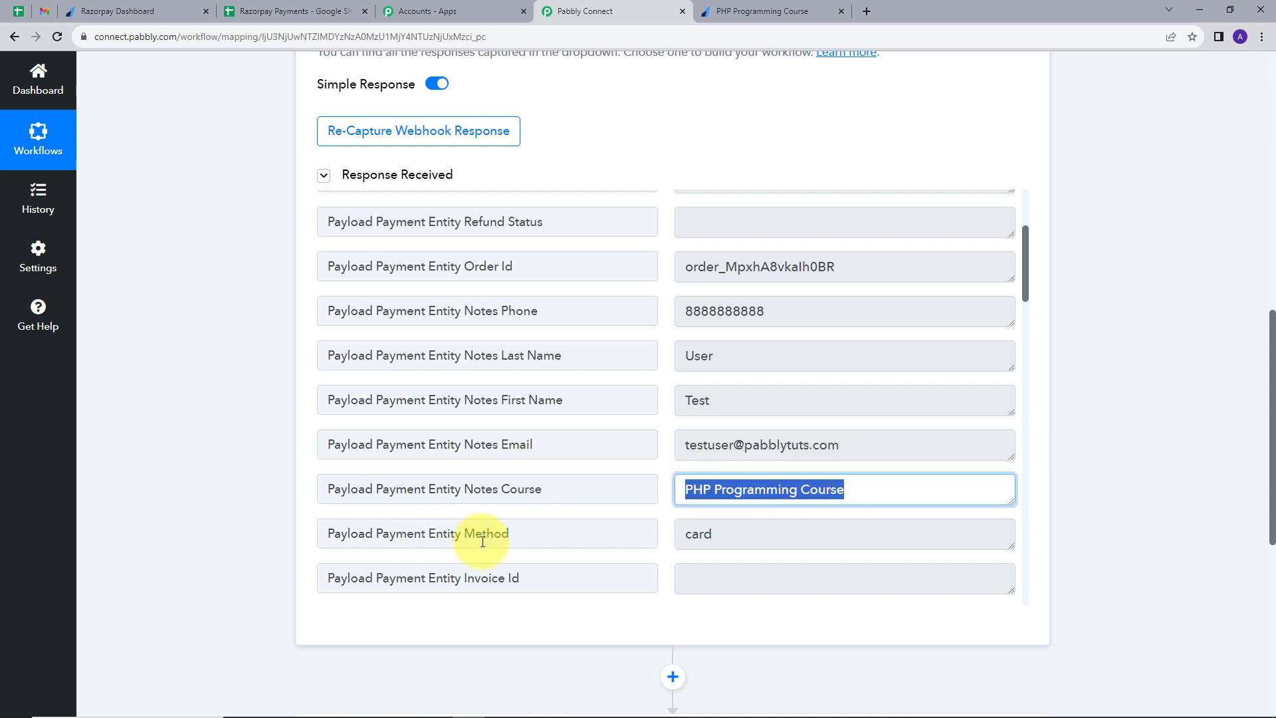
scroll(791, 417, down, 5)
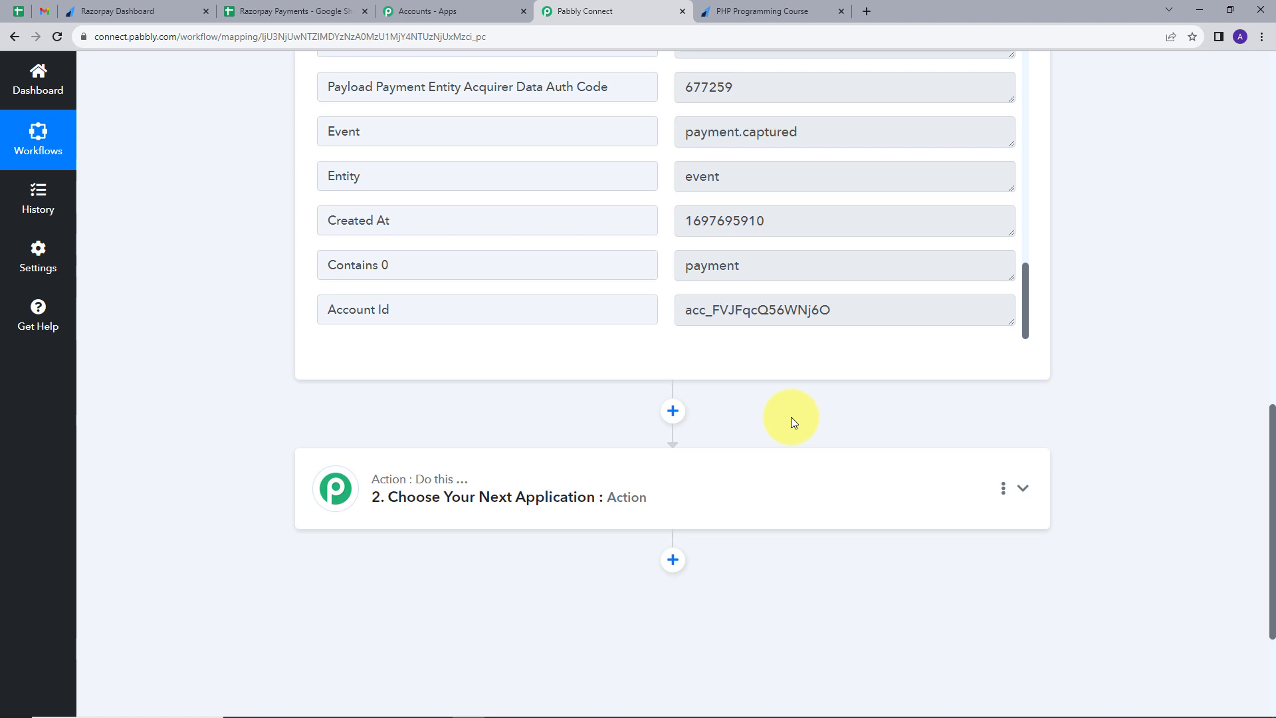
scroll(791, 417, down, 1)
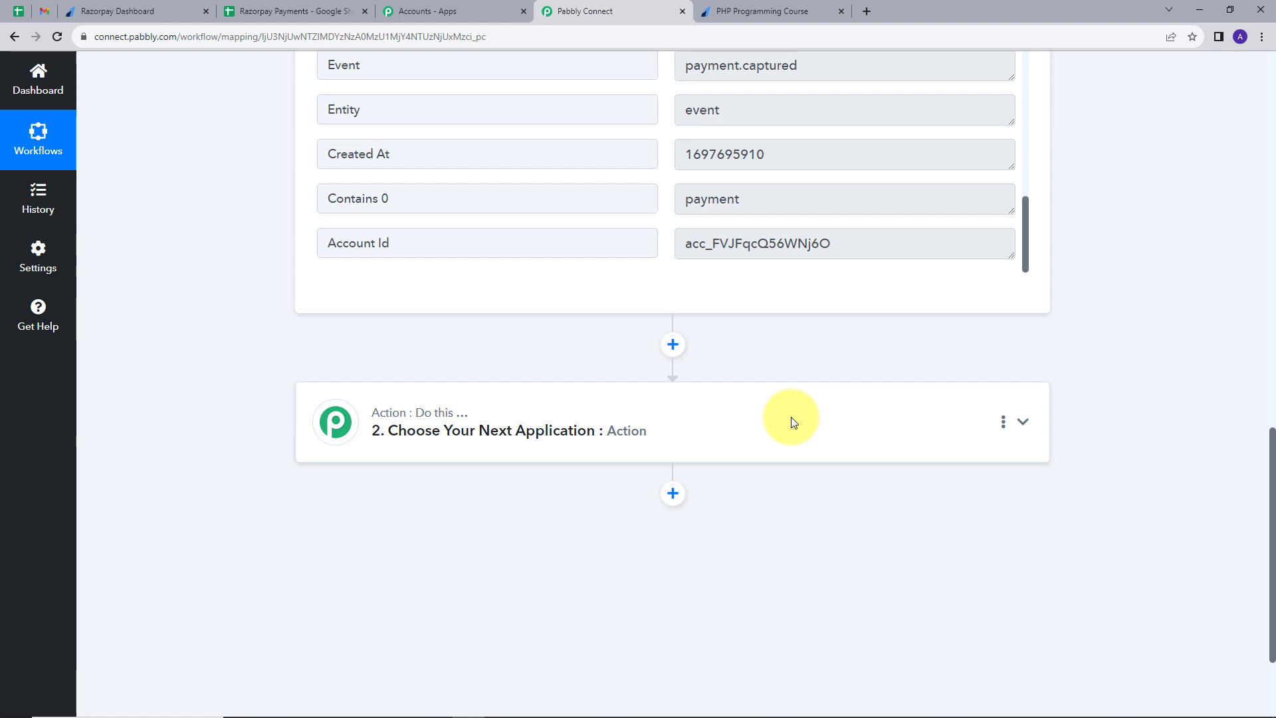
- Make the empty second action step a Router by Pabbly
click(1024, 424)
click(521, 524)
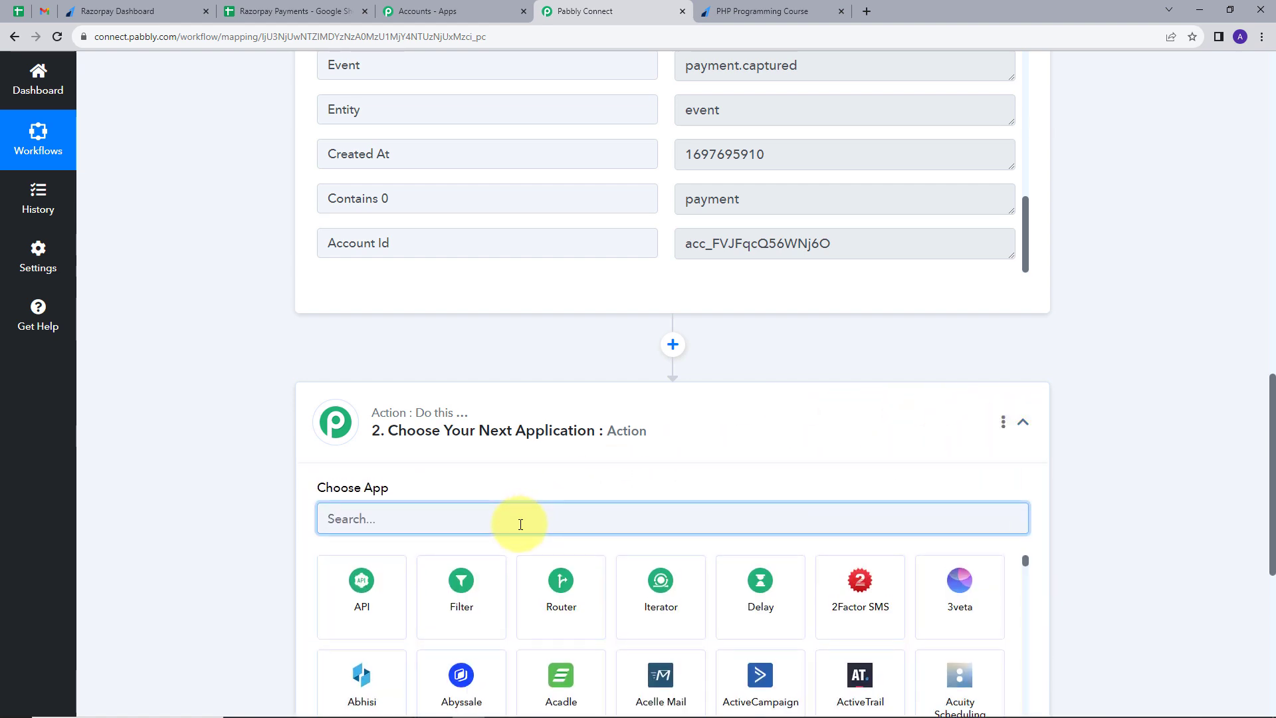
click(561, 585)
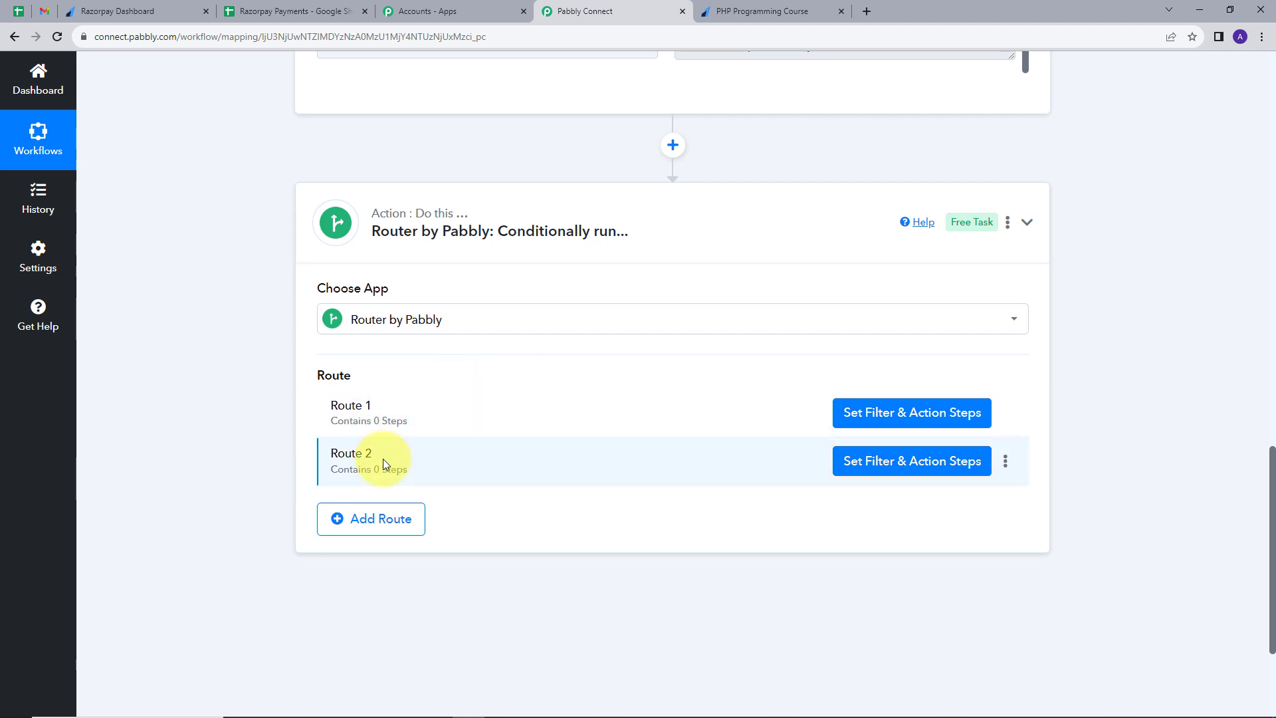
- Rename Route 1 to 'Card'
click(1005, 413)
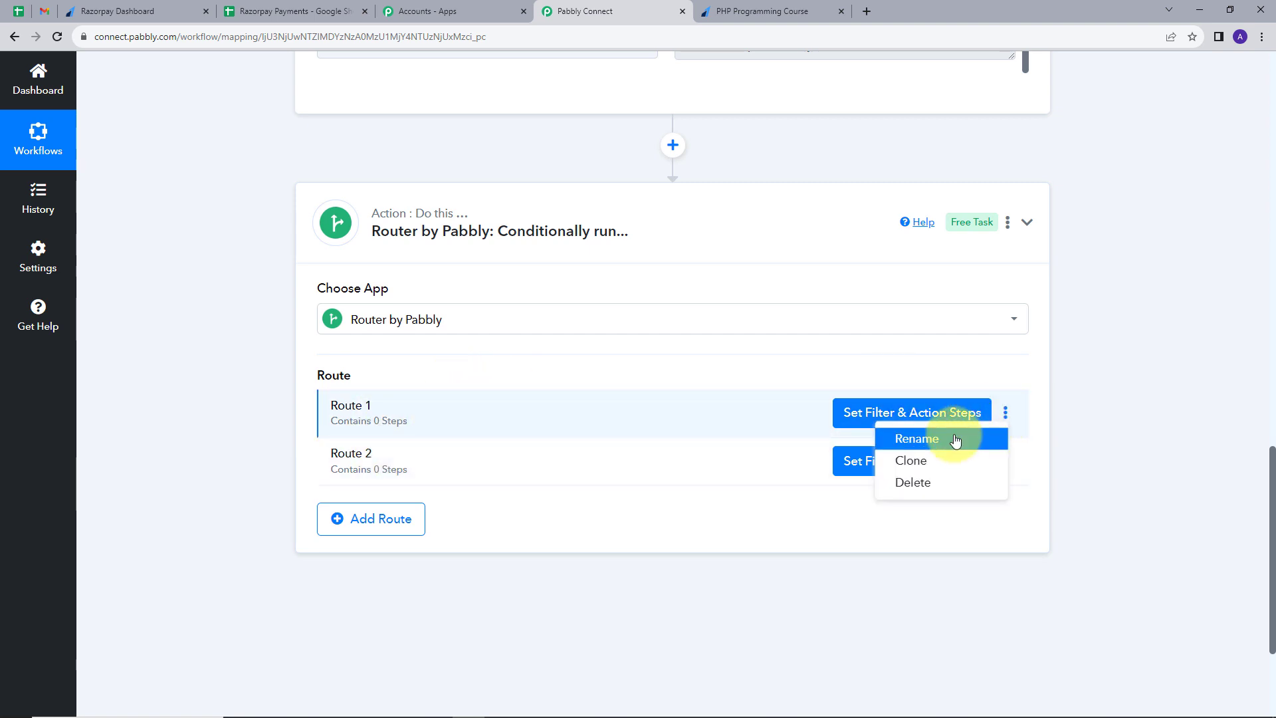
click(931, 437)
click(598, 405)
key(ctrl+a)
text(Card)
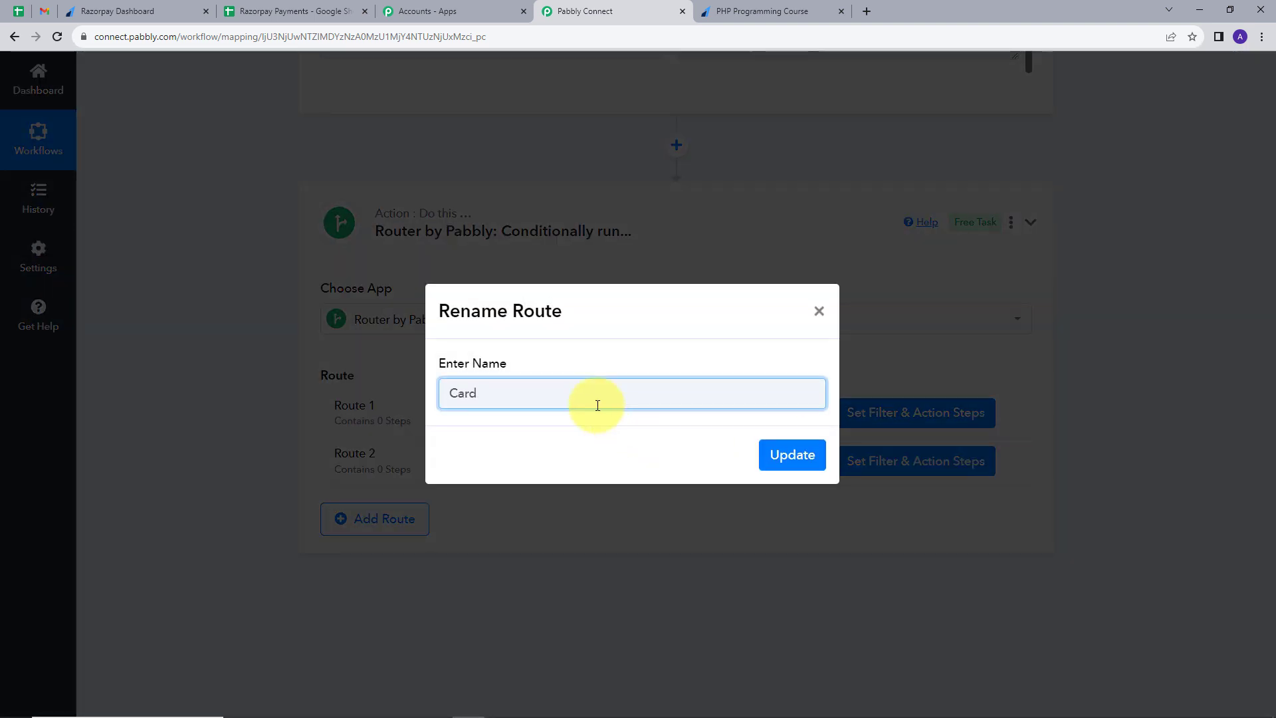
click(785, 452)
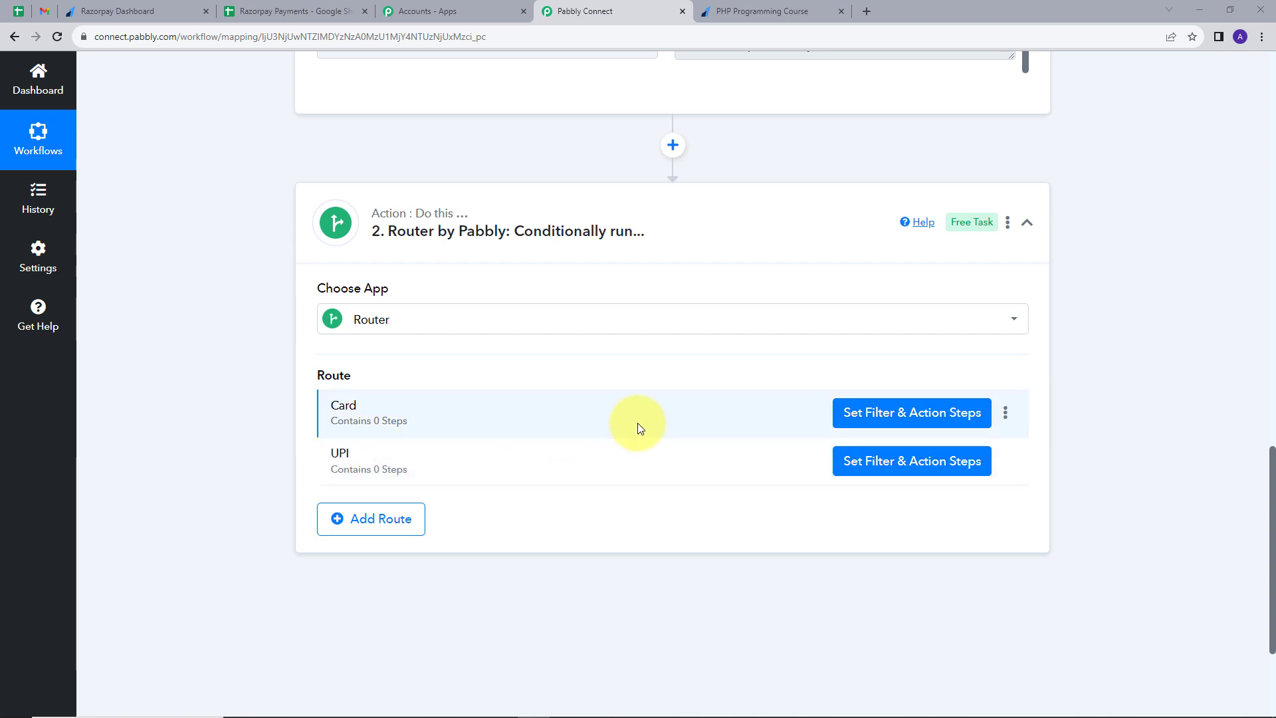
- Set the Card route's filter to Payment Entity Method equal to 'card'
click(854, 421)
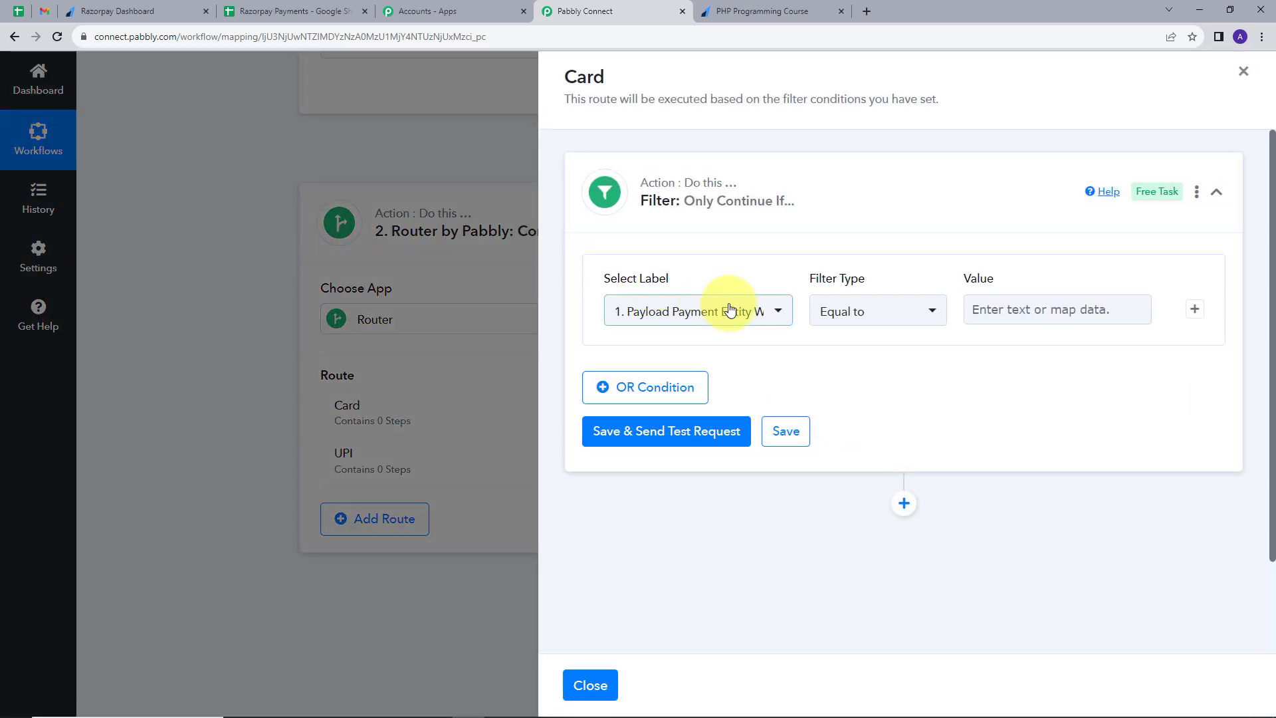
click(744, 313)
click(812, 404)
scroll(797, 532, down, 2)
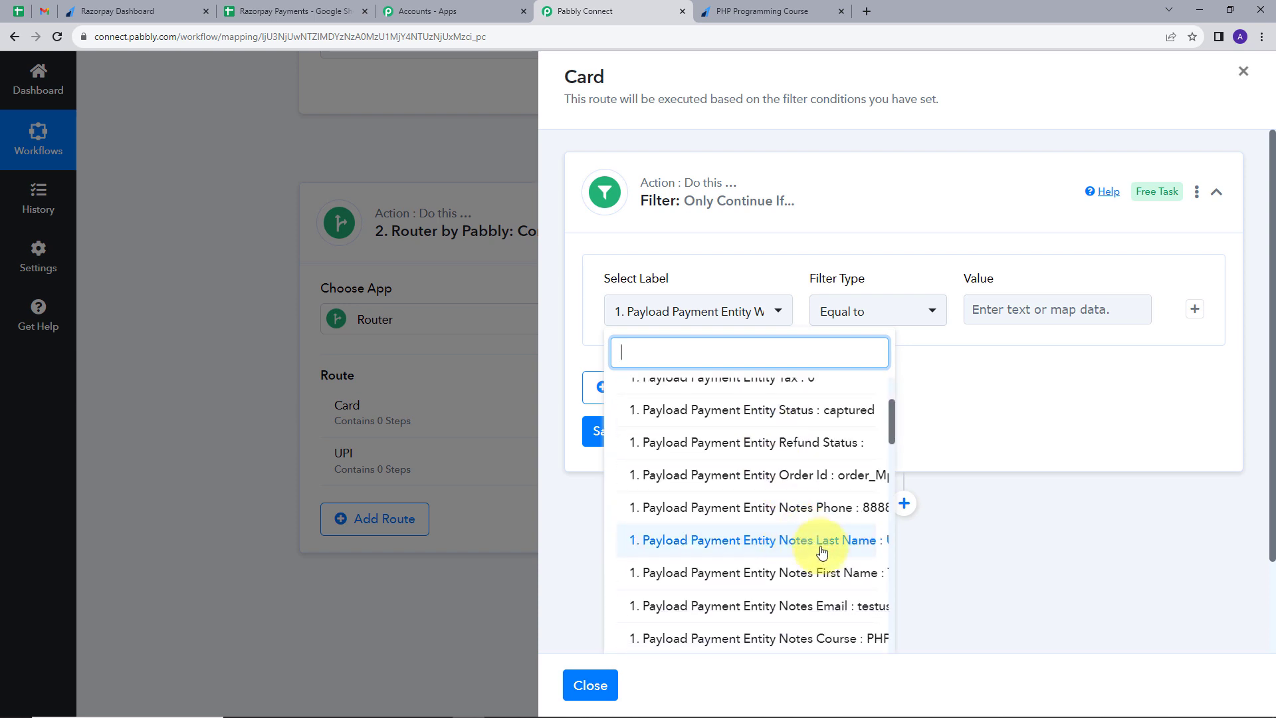
scroll(823, 566, down, 2)
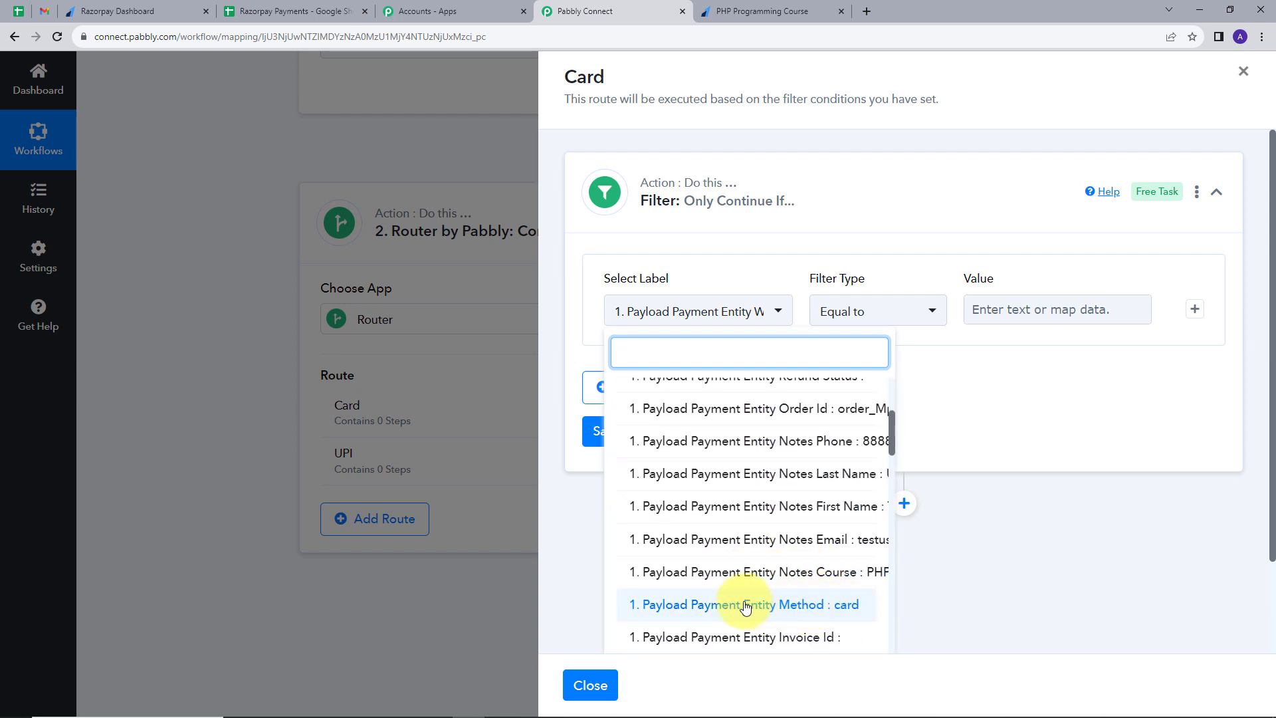
click(746, 684)
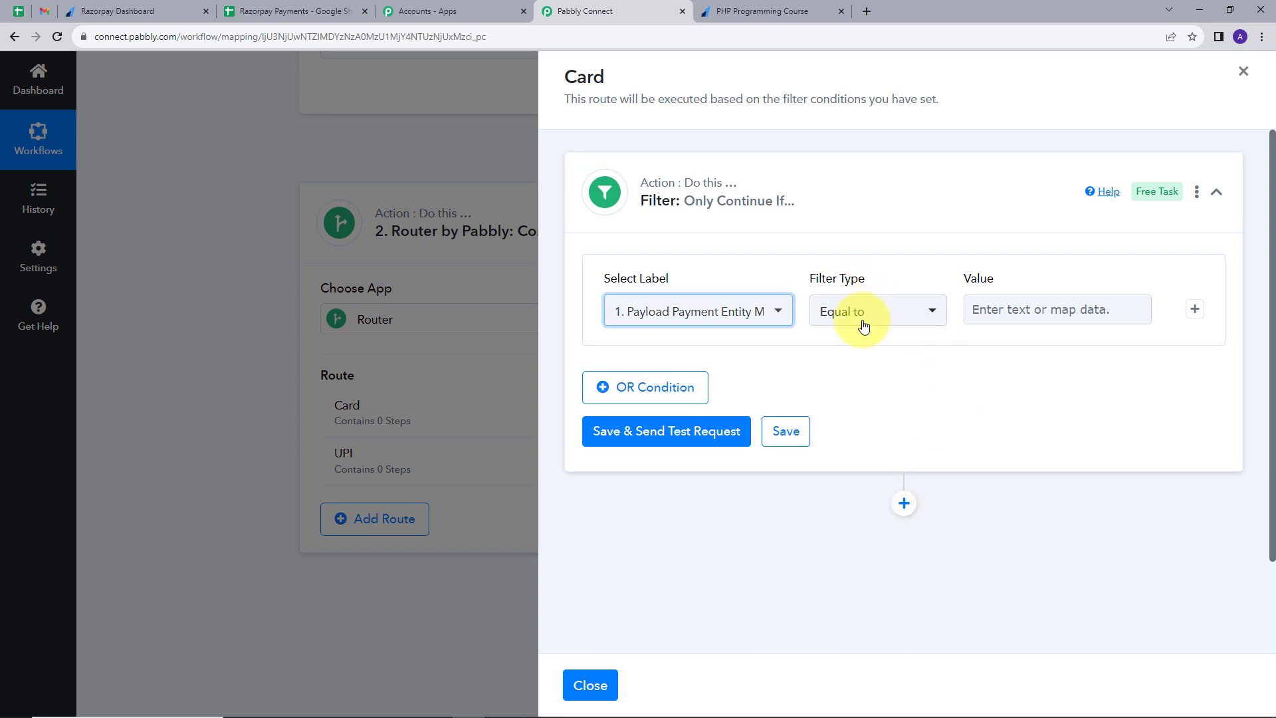
click(1029, 311)
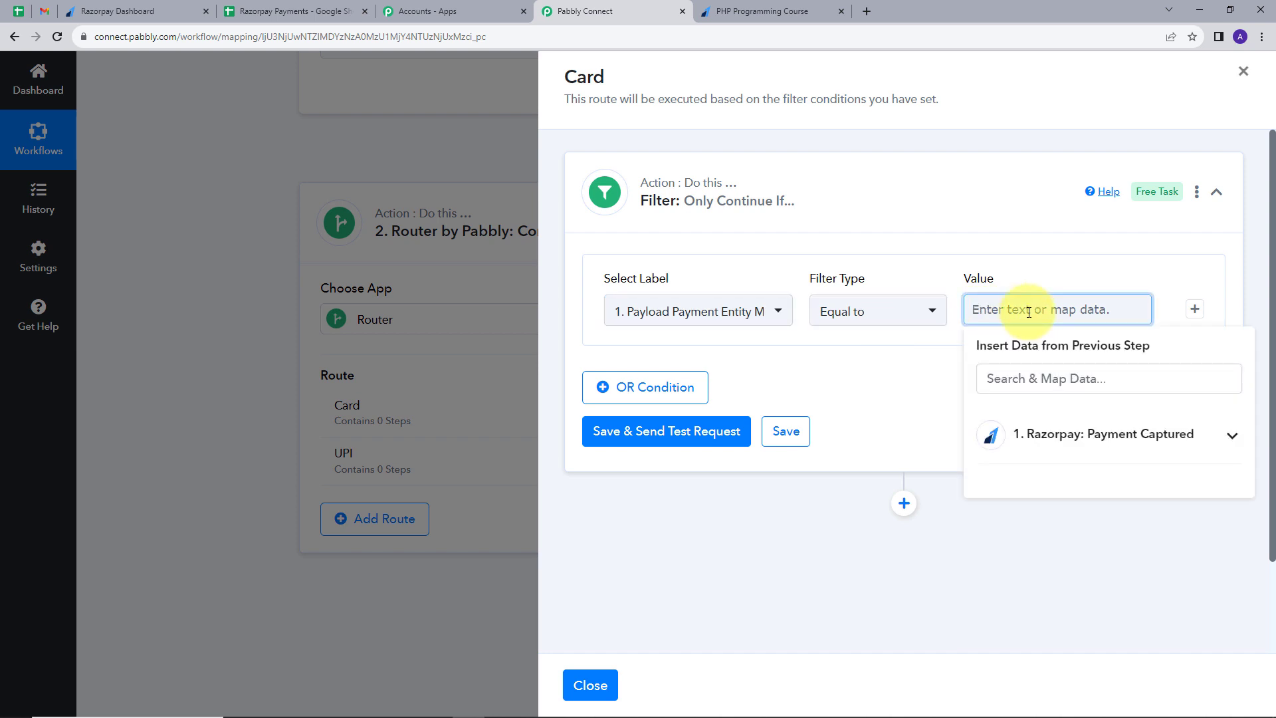
text(card)
click(870, 397)
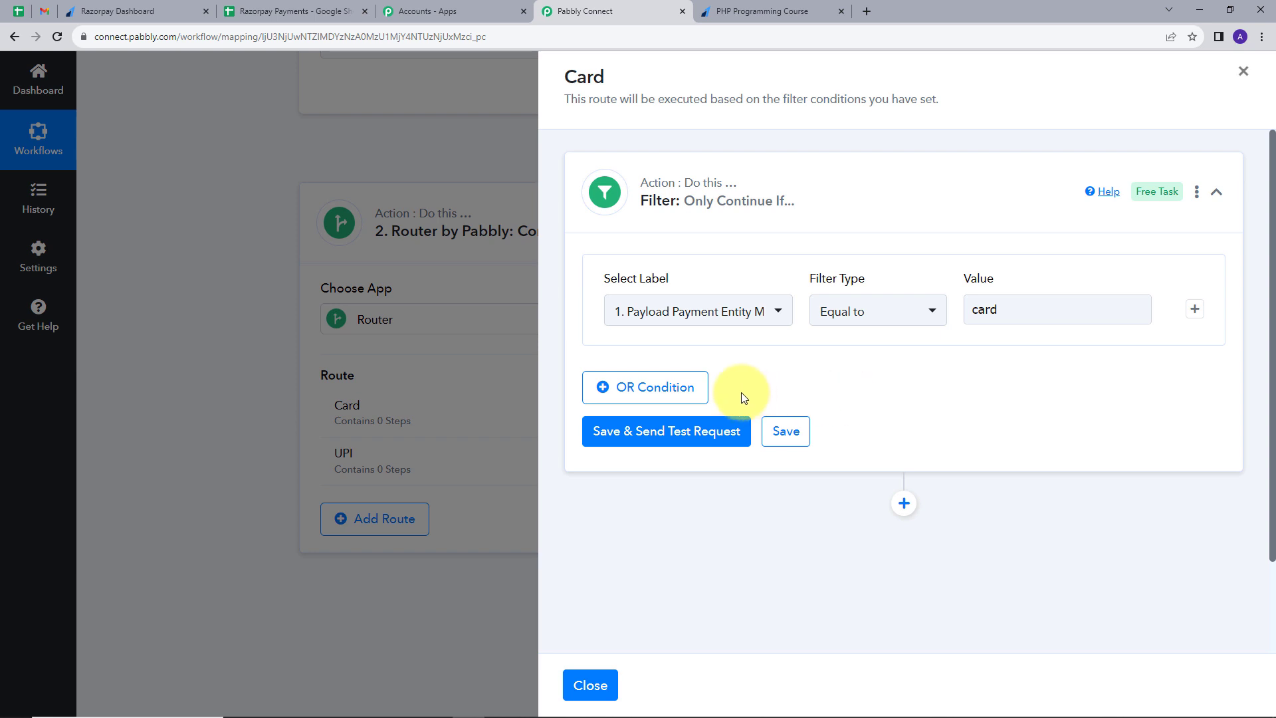
- Save the filter and send a test request, which returns Condition is true
click(684, 439)
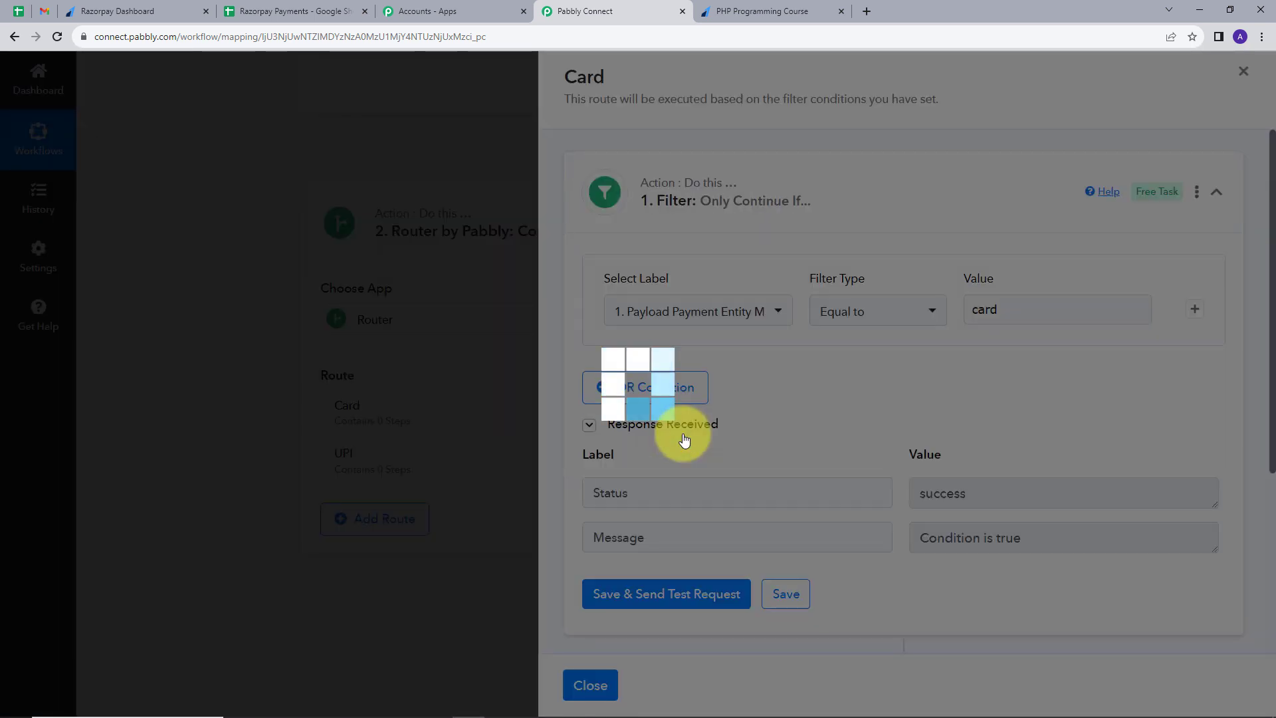
scroll(1023, 452, down, 2)
scroll(979, 424, down, 1)
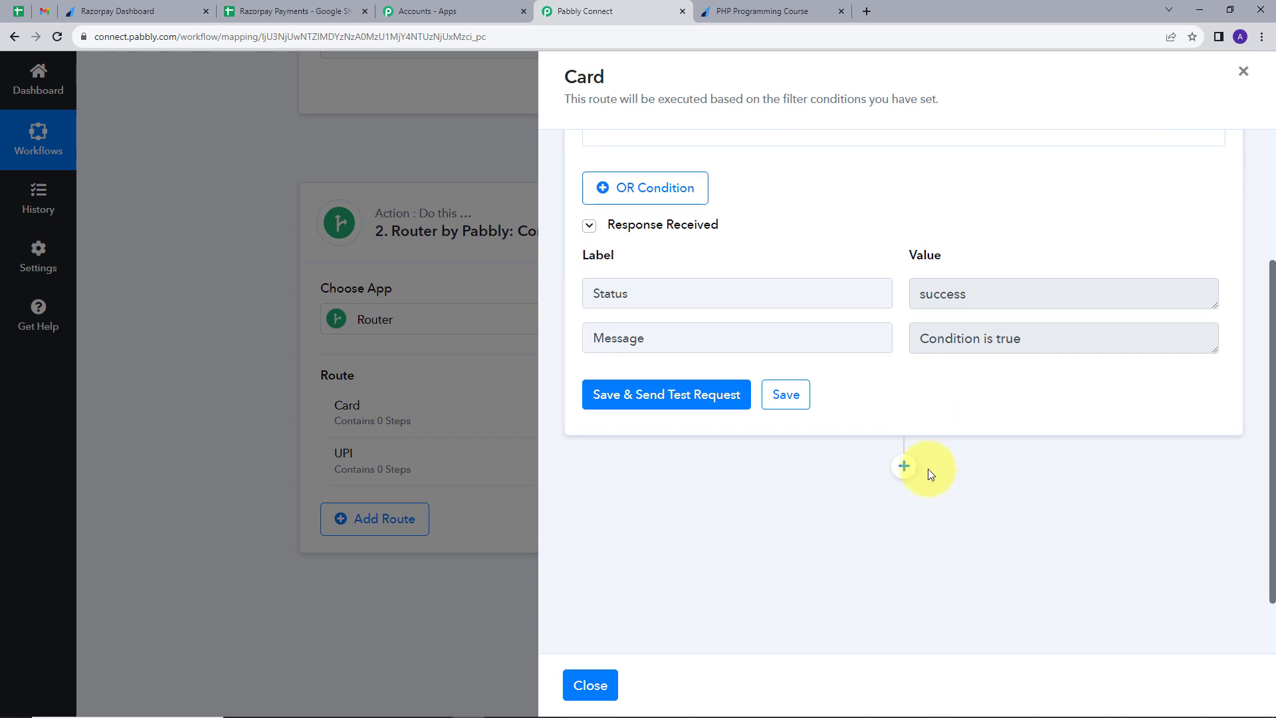
- Add a Google Sheets Add New Row action after the Card route's filter
click(904, 468)
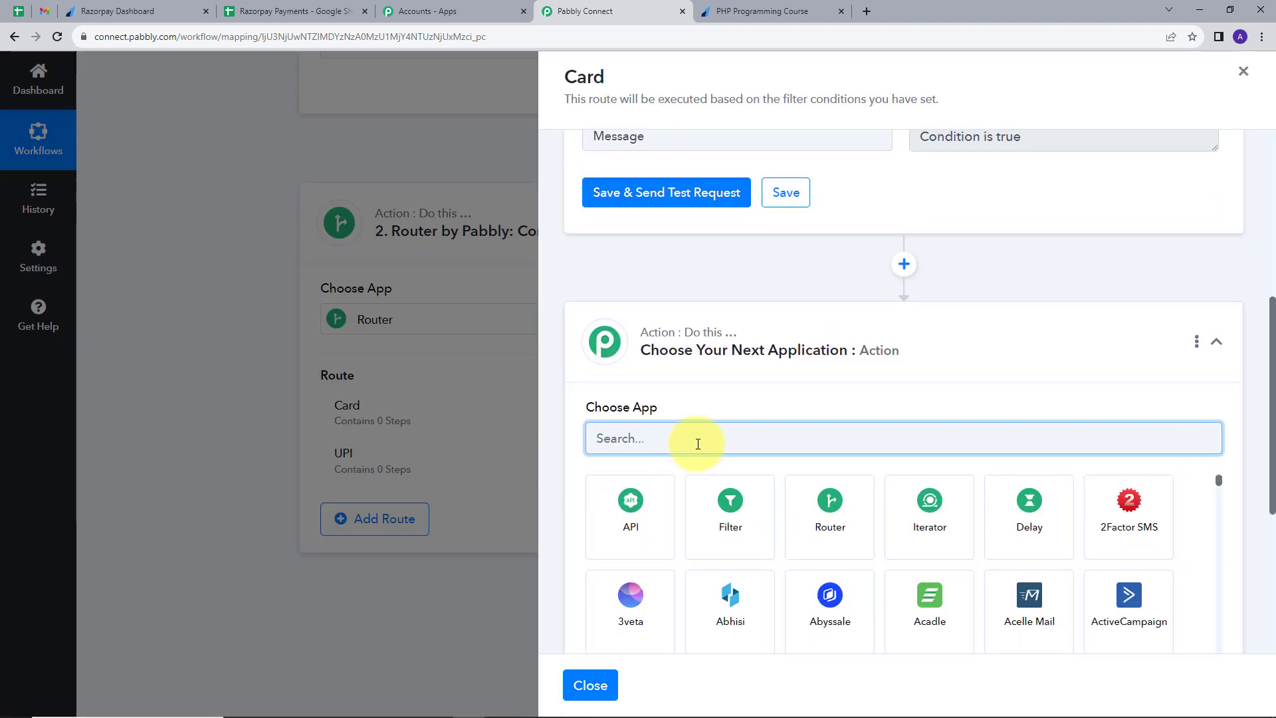
text(sheet)
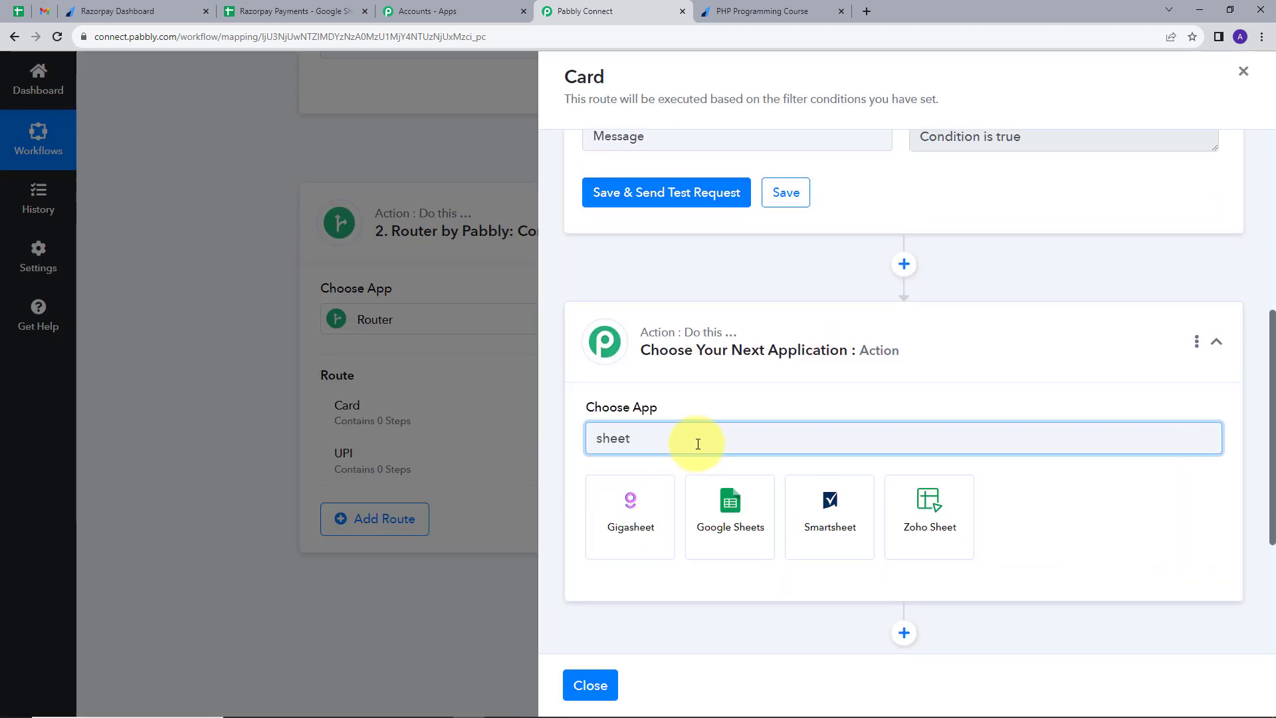
click(730, 499)
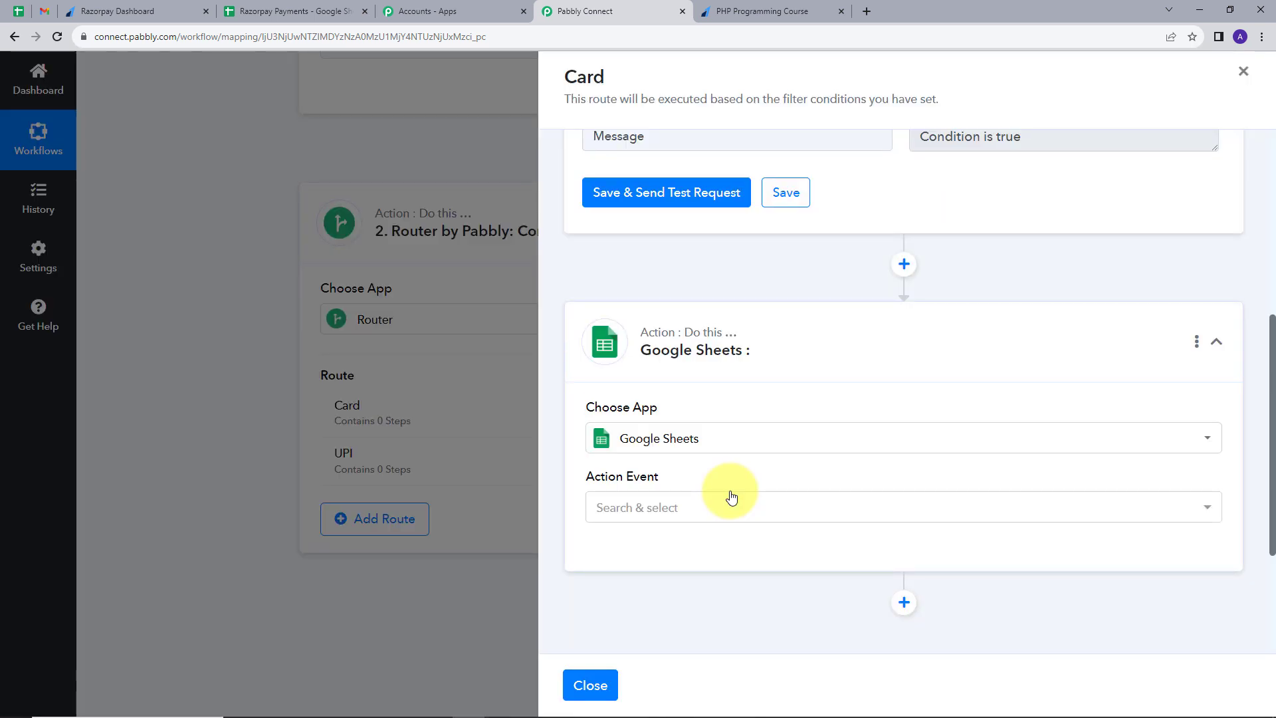
scroll(678, 479, down, 1)
click(712, 438)
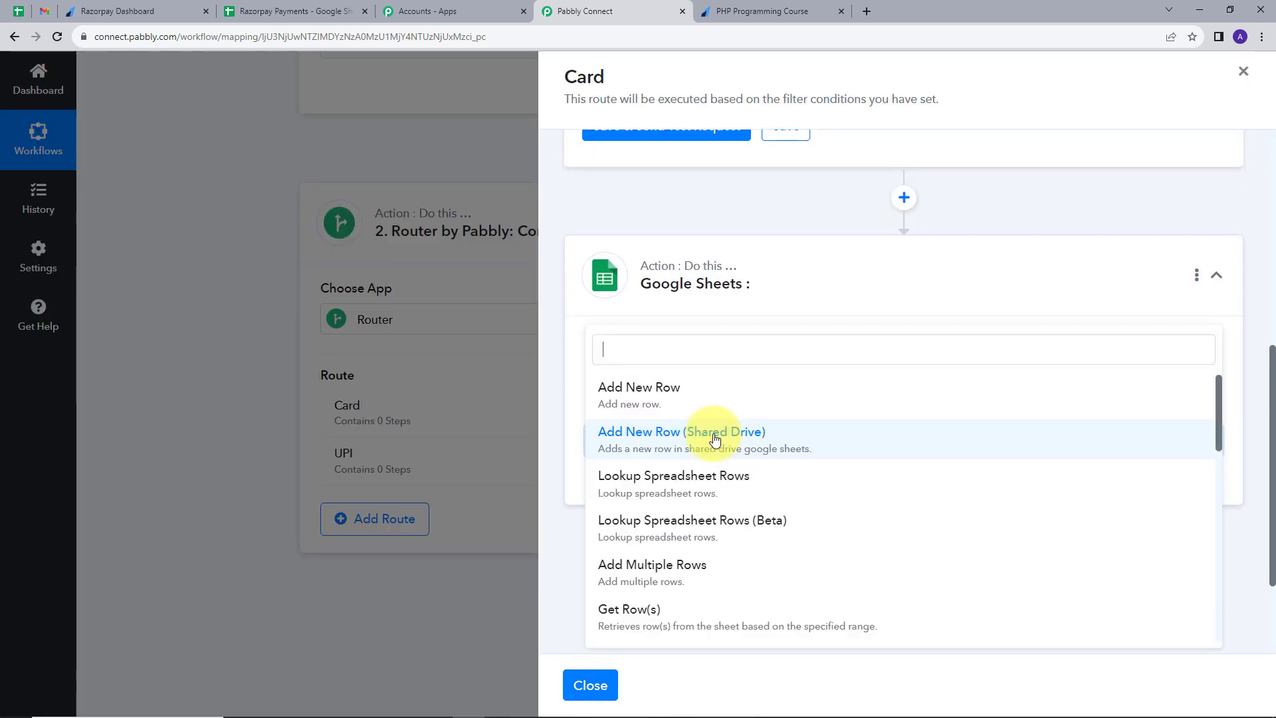
click(683, 395)
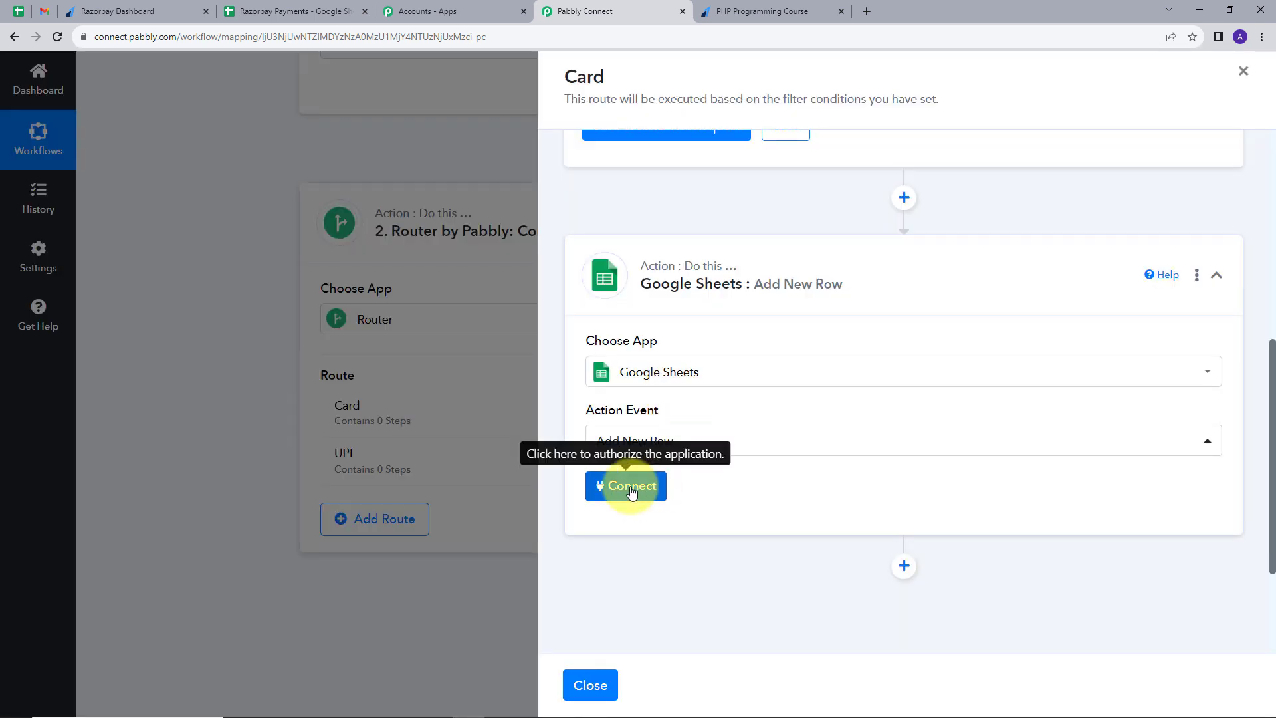
- Connect a new Google Sheets account by signing in with Google and allowing access
click(631, 490)
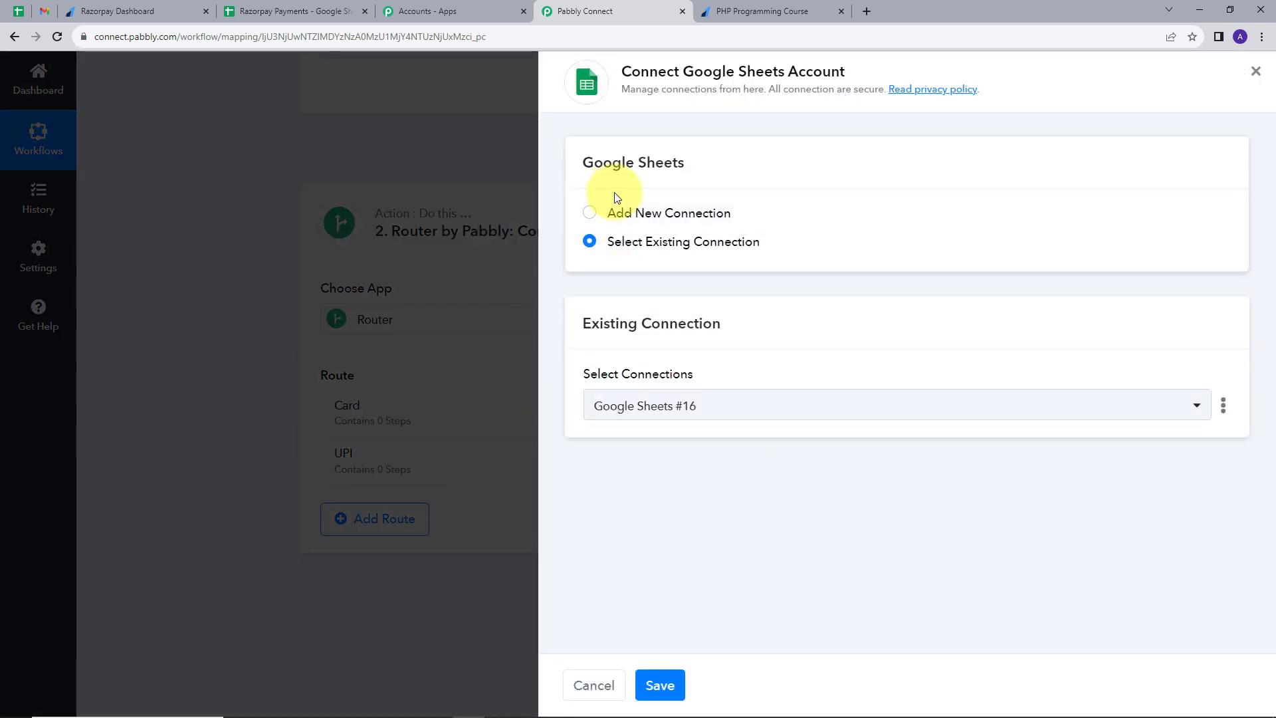
click(606, 212)
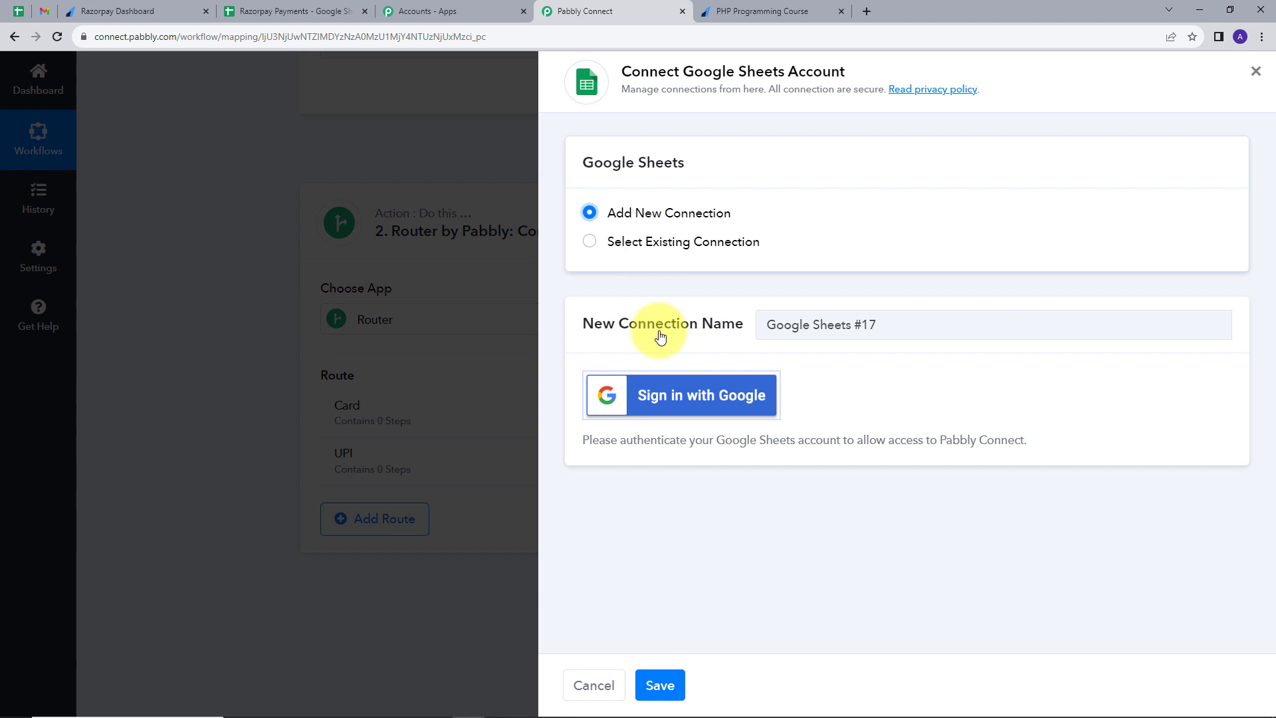
click(665, 393)
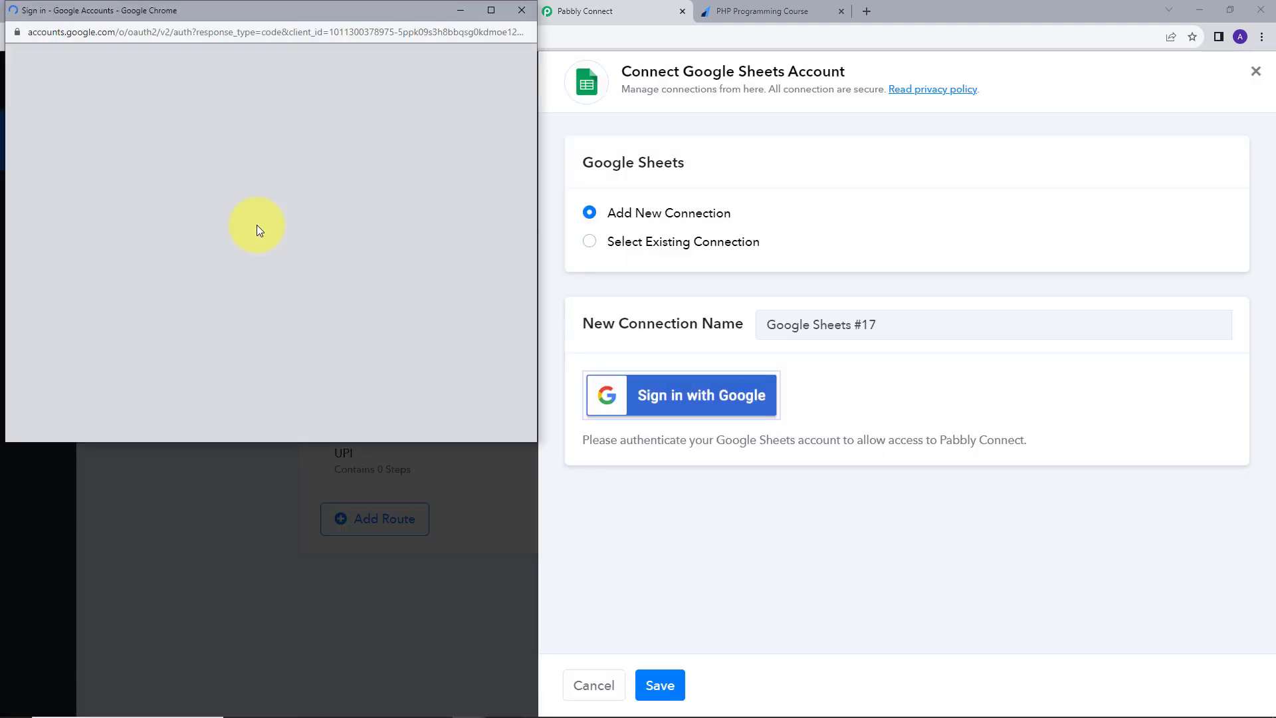
click(343, 324)
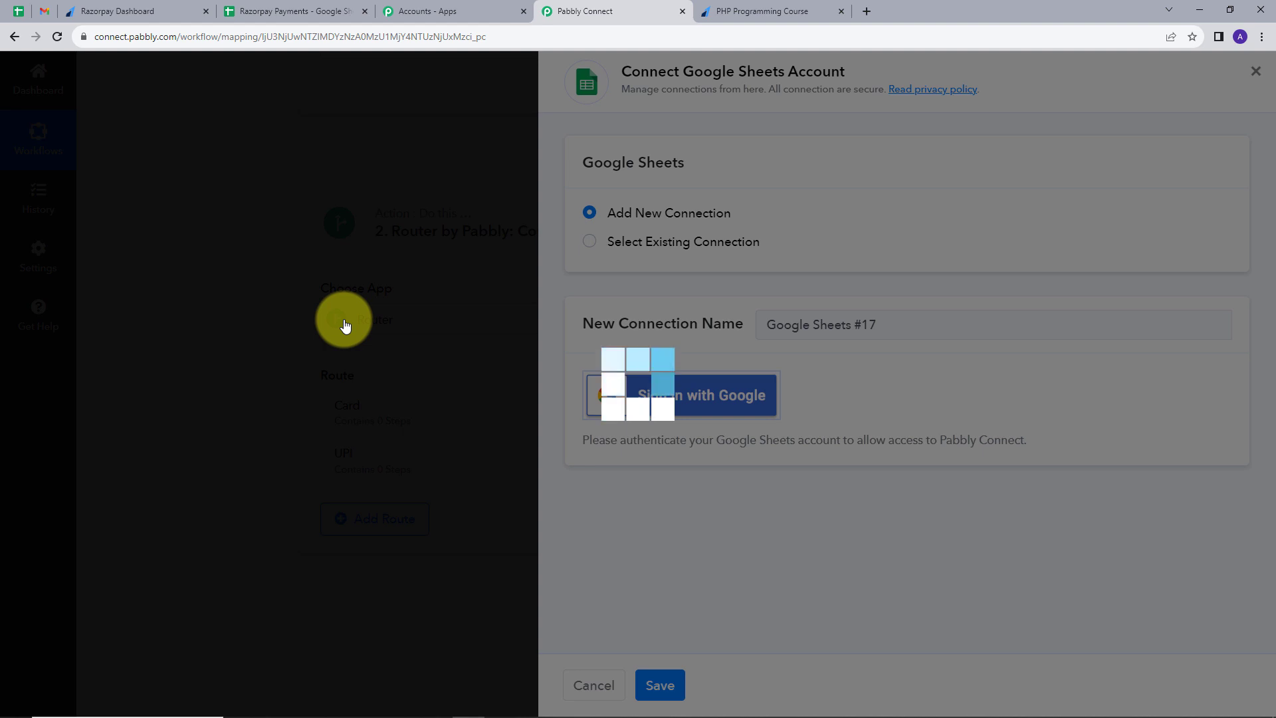
scroll(769, 365, down, 4)
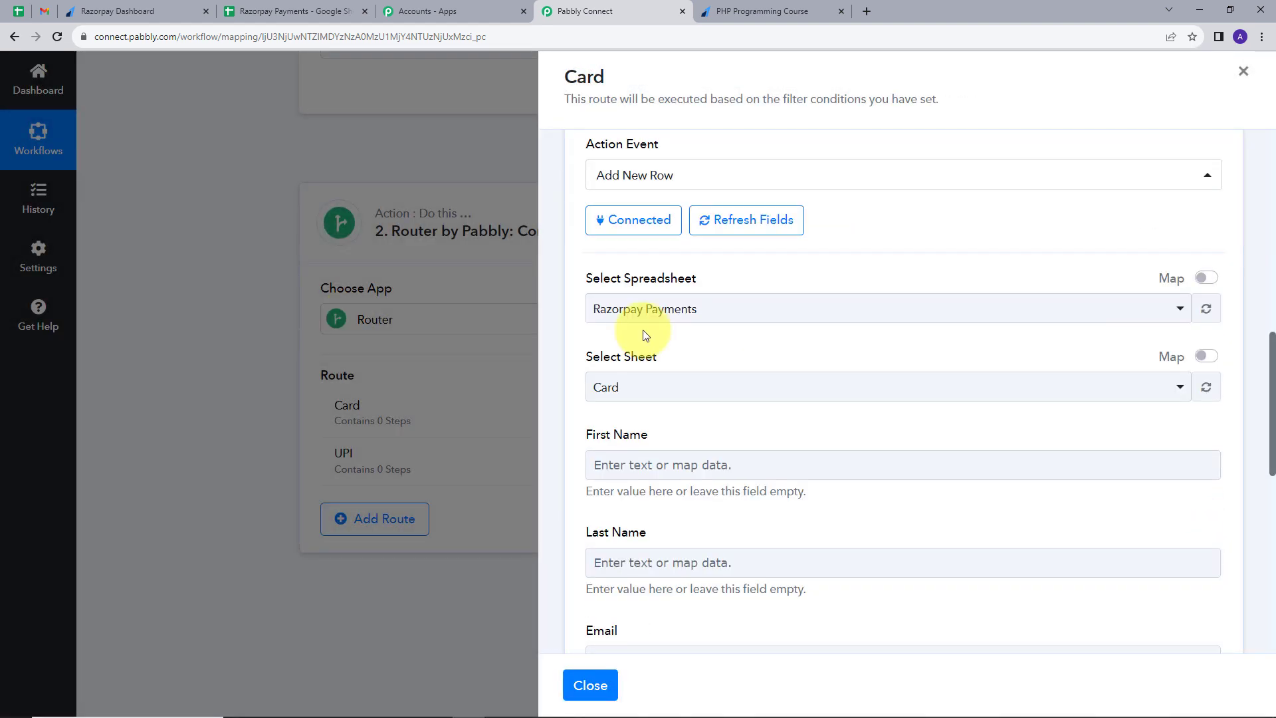
- Review the UPI tab's column headers in Razorpay Payments, then return to Pabbly Connect
click(296, 11)
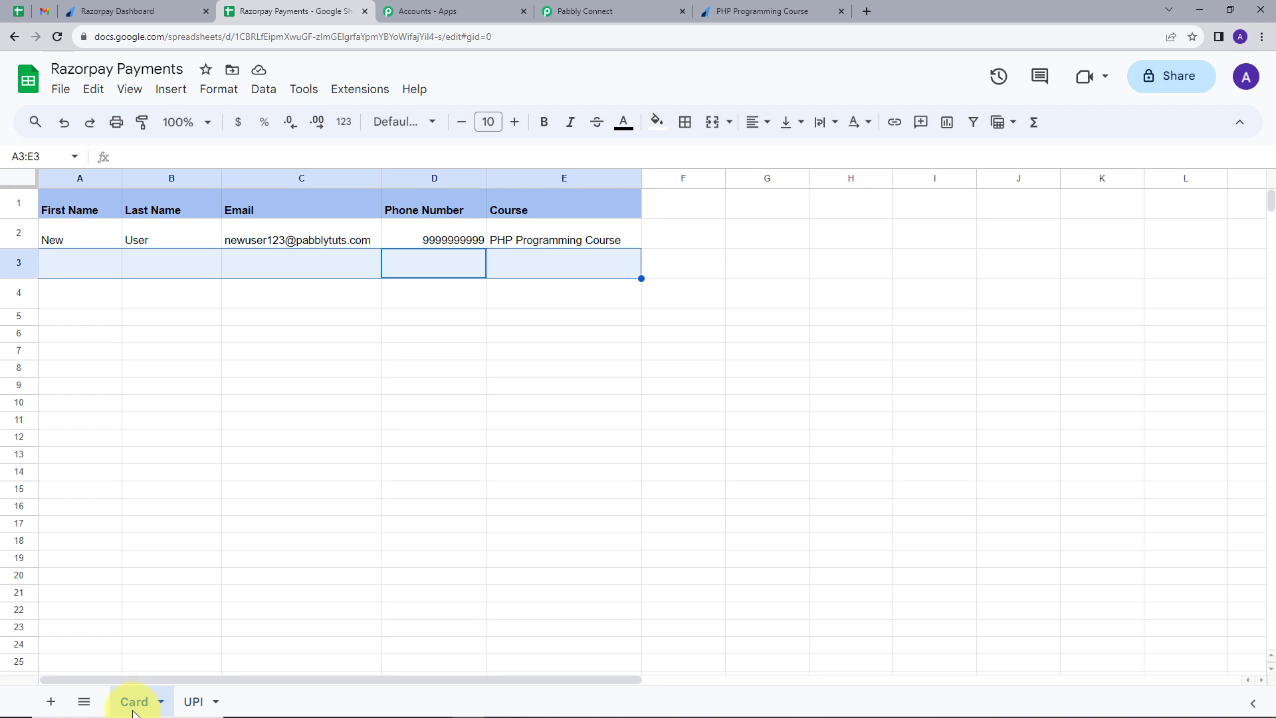
click(198, 703)
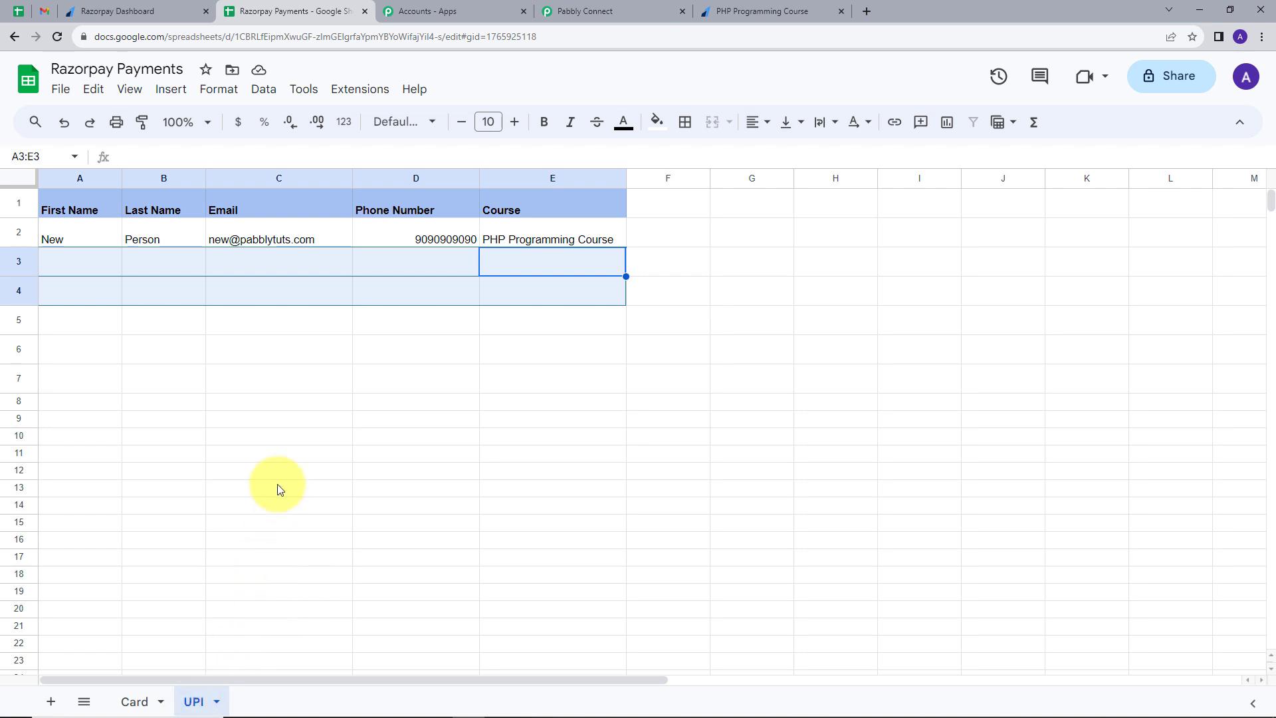
click(580, 11)
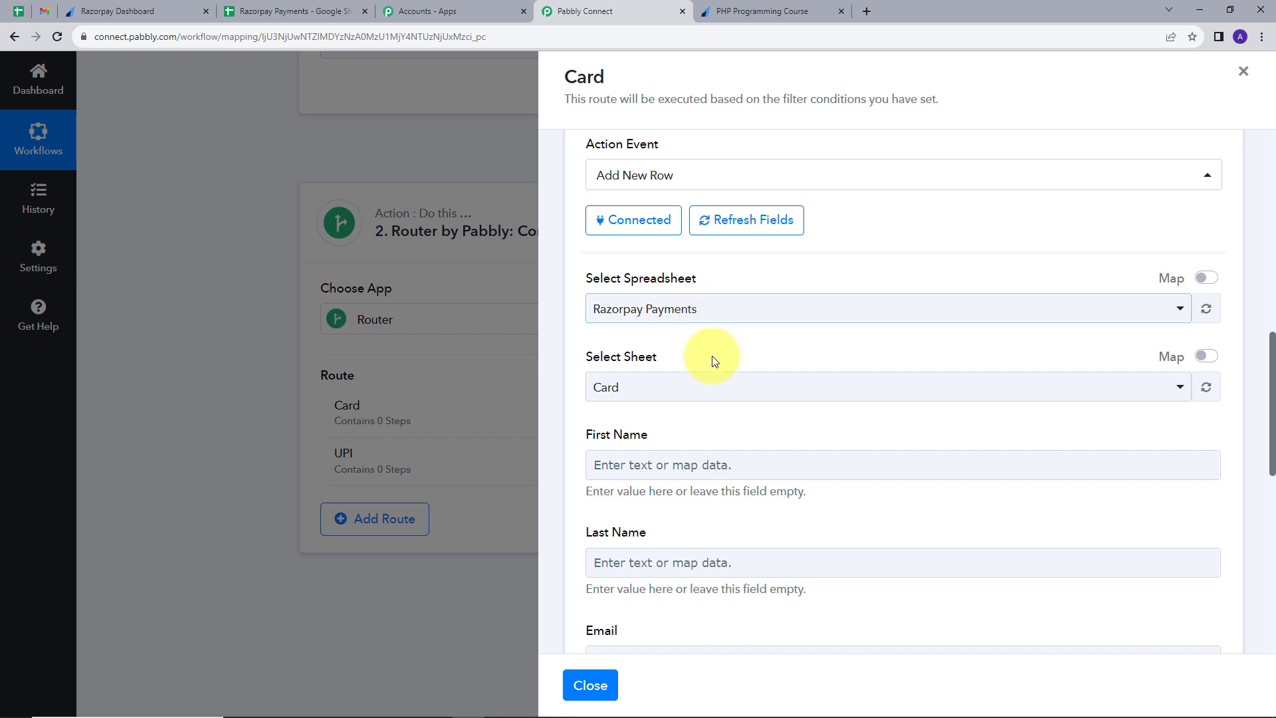
- Map First Name, Last Name, Email, Phone Number and Course from the Razorpay payment notes
scroll(704, 353, down, 1)
scroll(698, 356, down, 2)
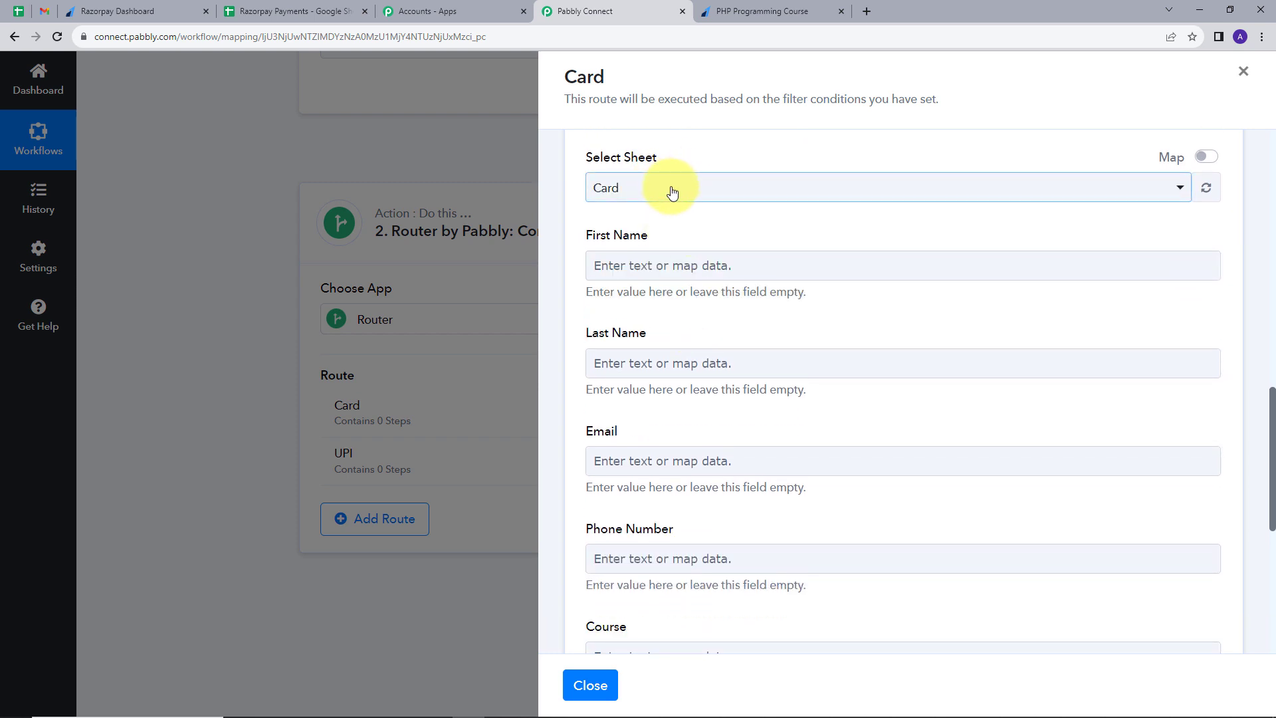
scroll(698, 202, down, 1)
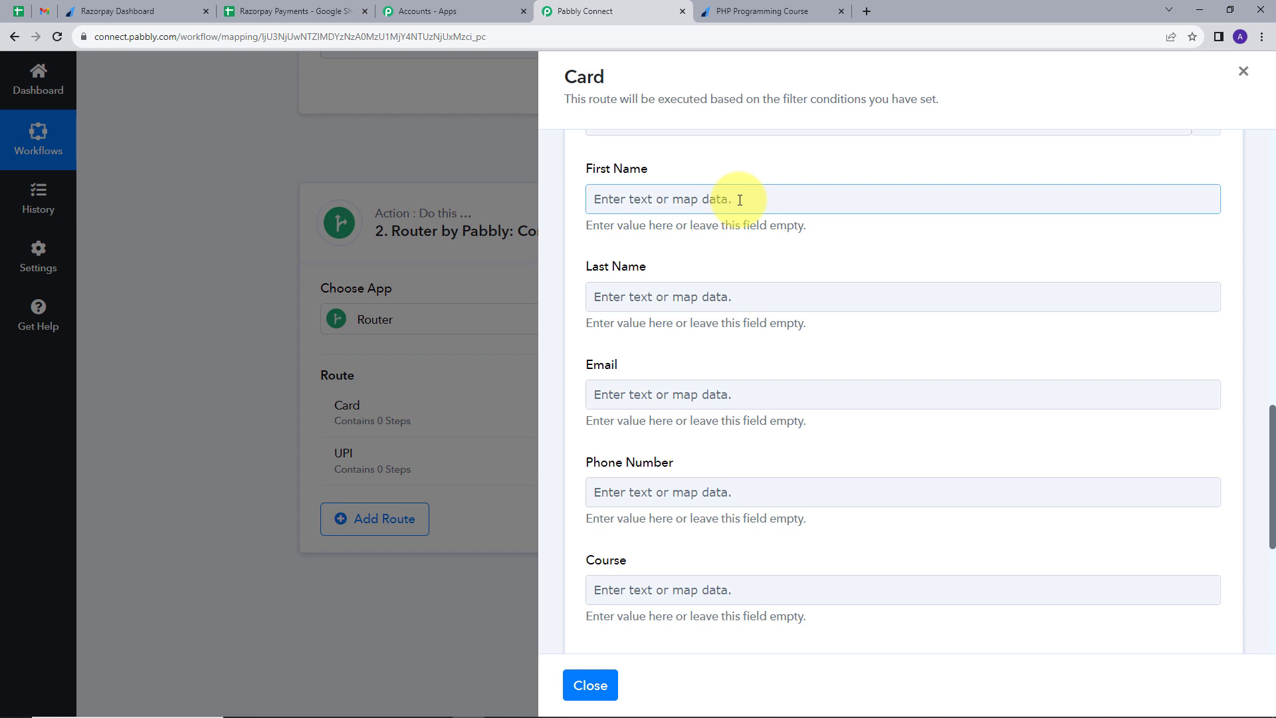
click(739, 200)
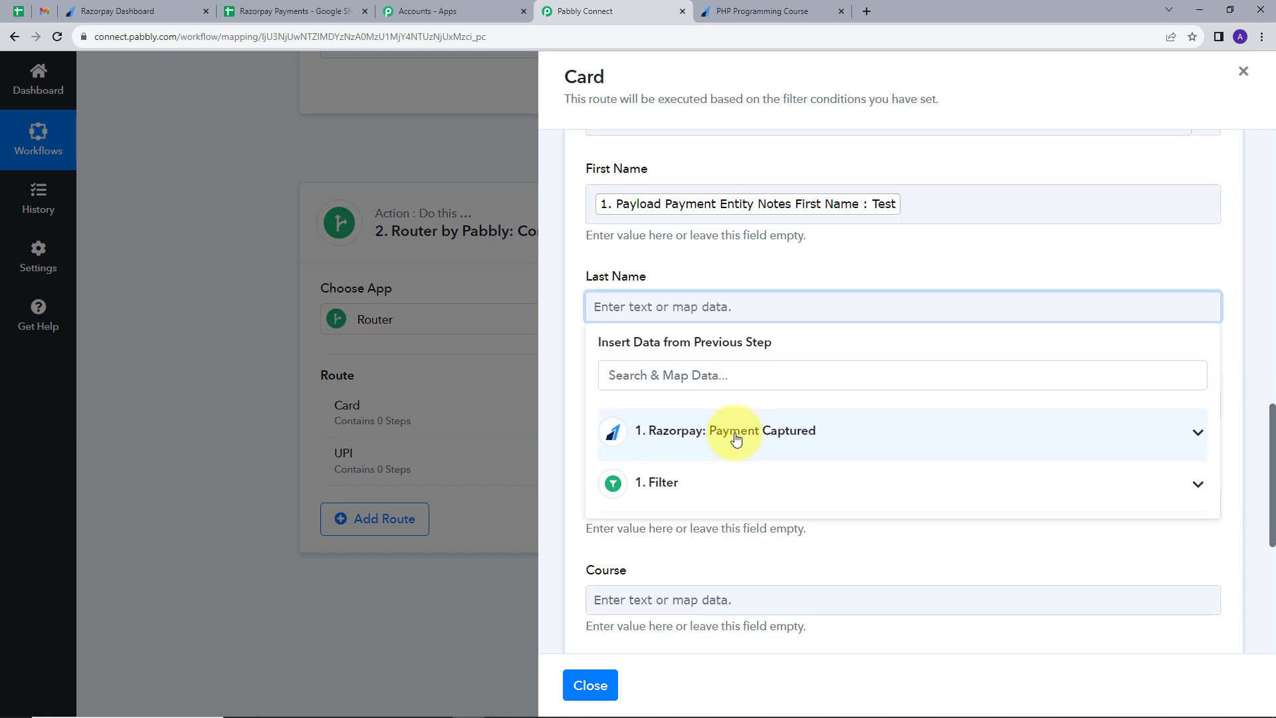
click(731, 432)
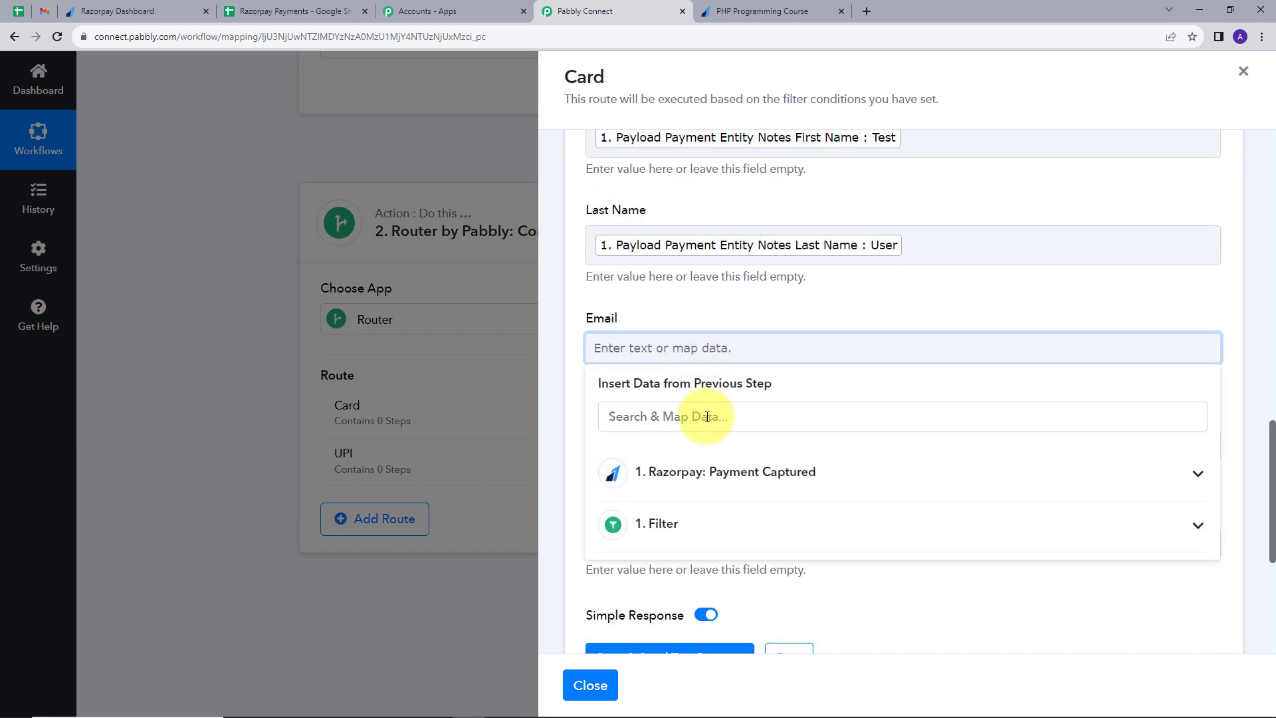
click(706, 417)
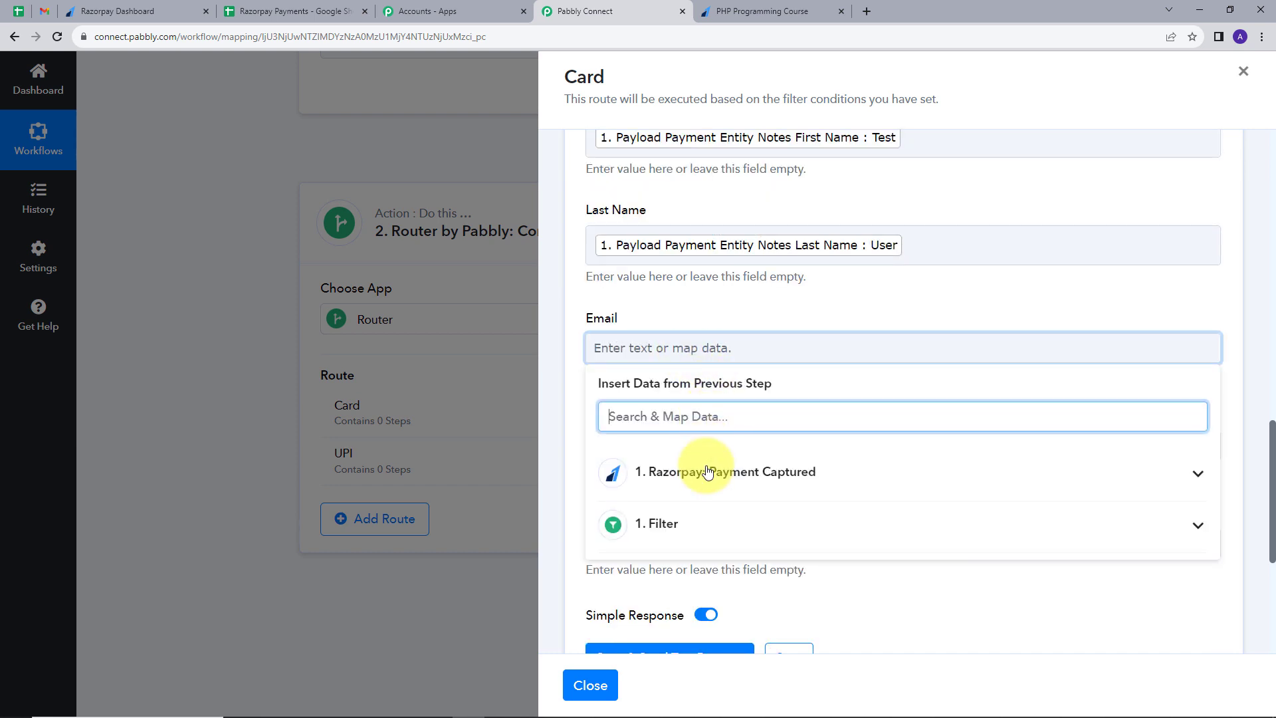
scroll(731, 465, down, 1)
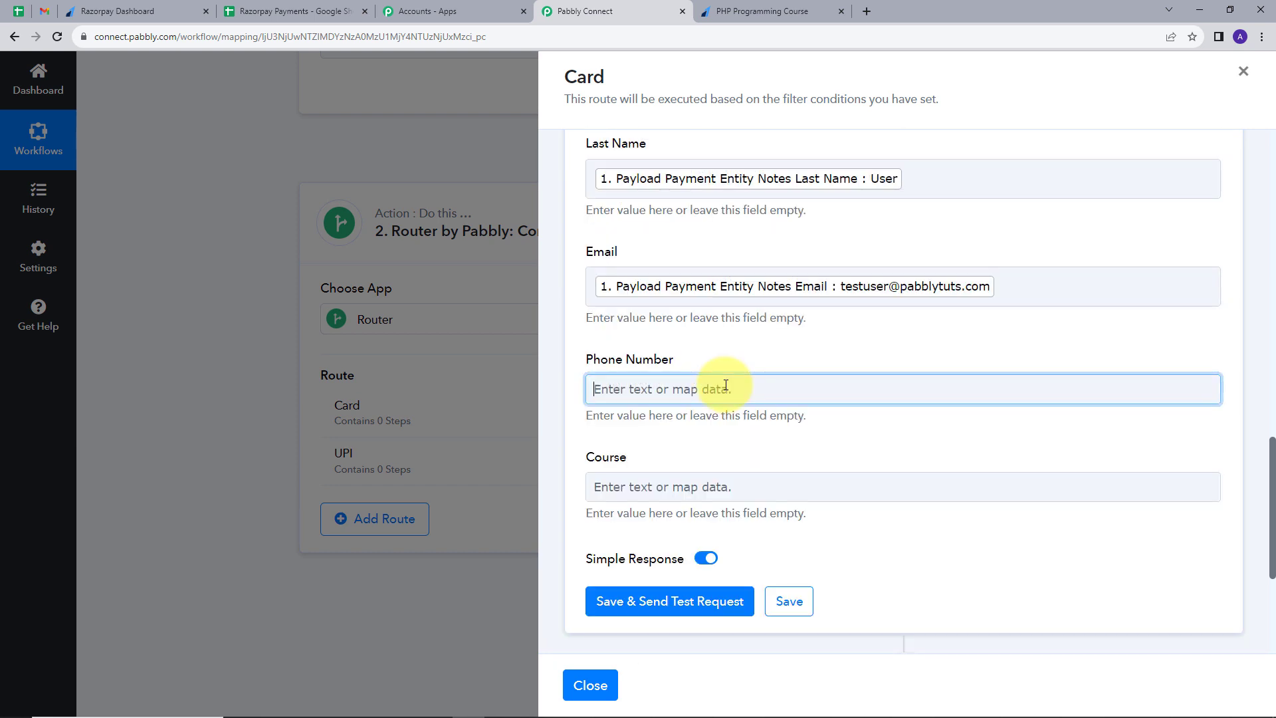
click(731, 389)
click(743, 496)
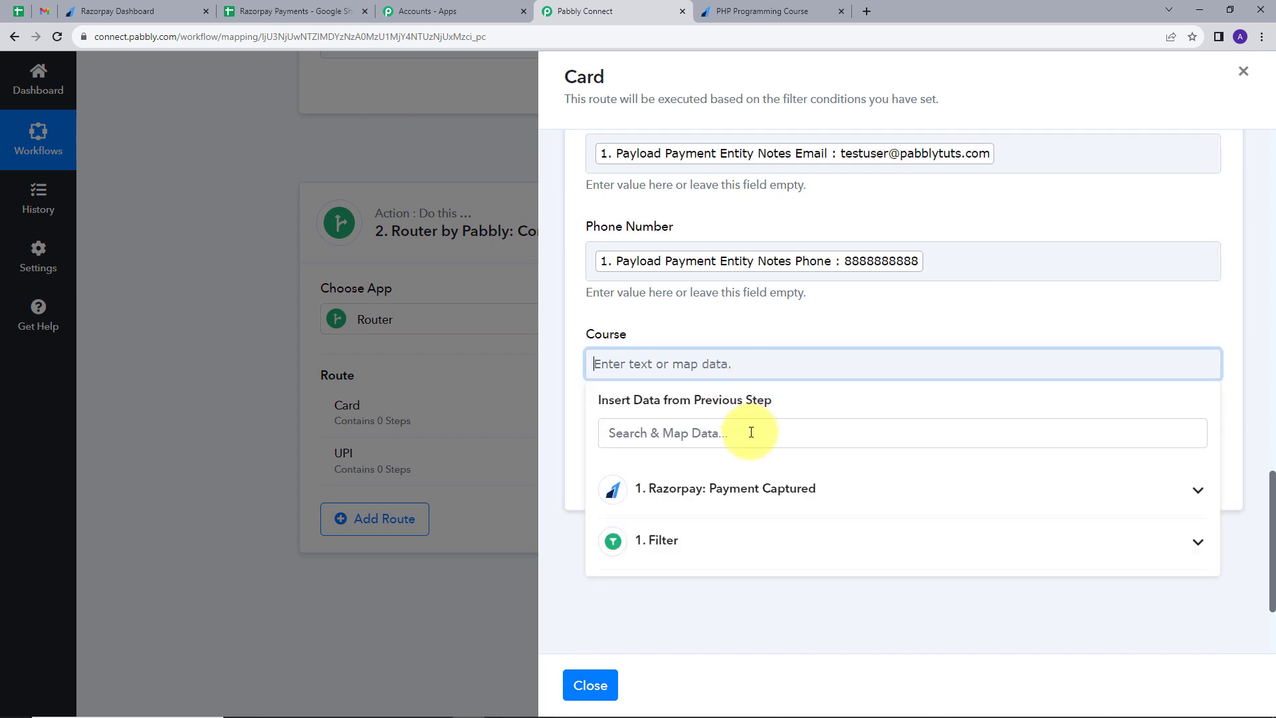
click(755, 496)
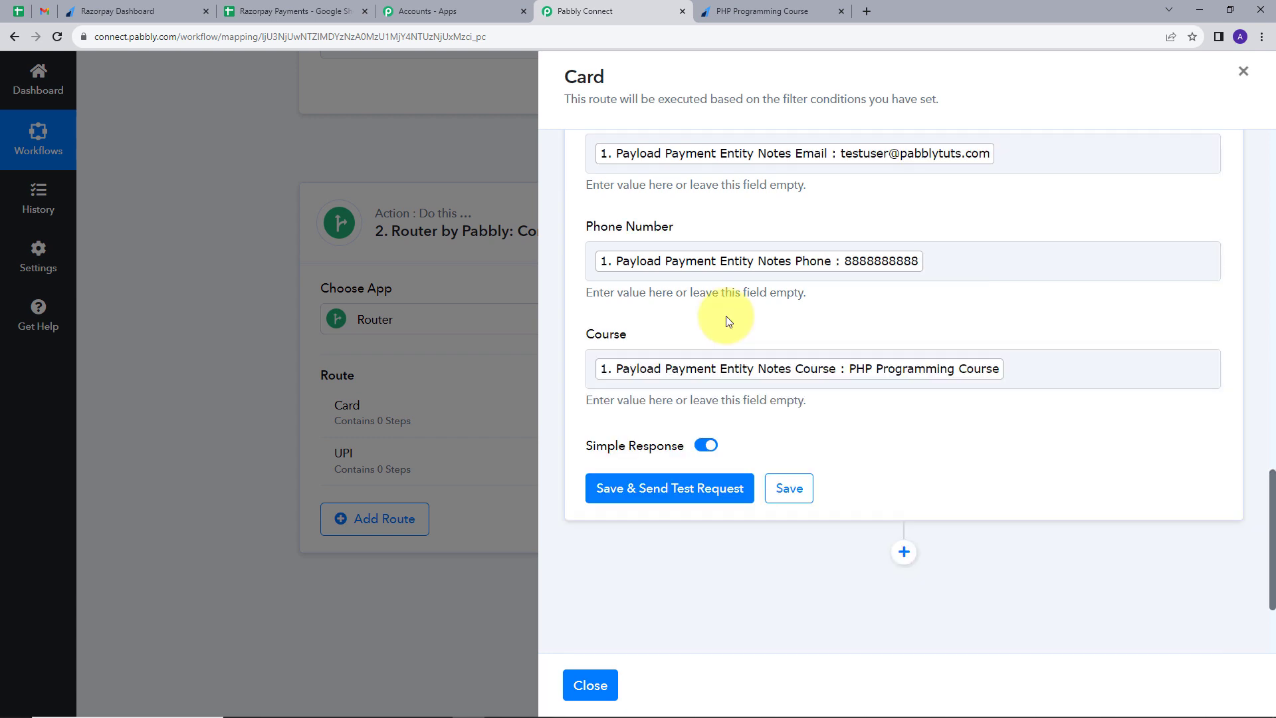
- Save the Card row step, send a test request and switch to the spreadsheet
scroll(729, 321, up, 3)
scroll(807, 310, down, 2)
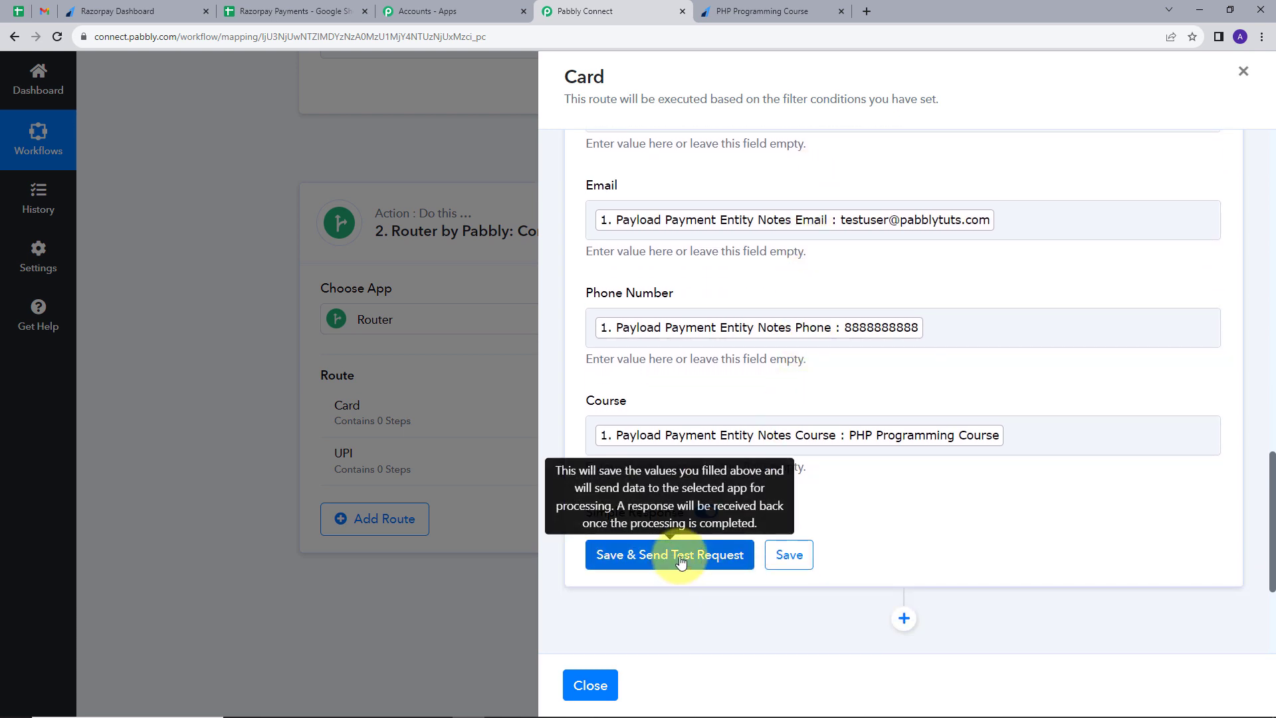
click(676, 571)
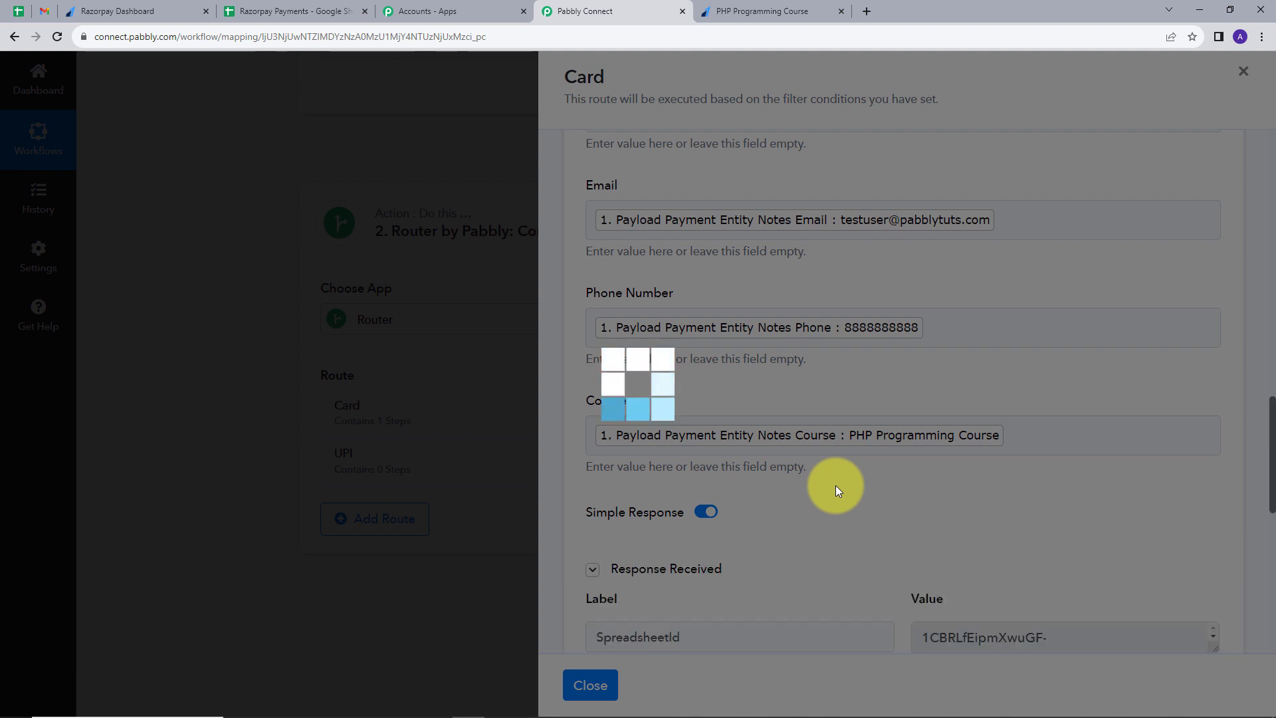
scroll(1033, 476, down, 2)
scroll(1033, 476, down, 4)
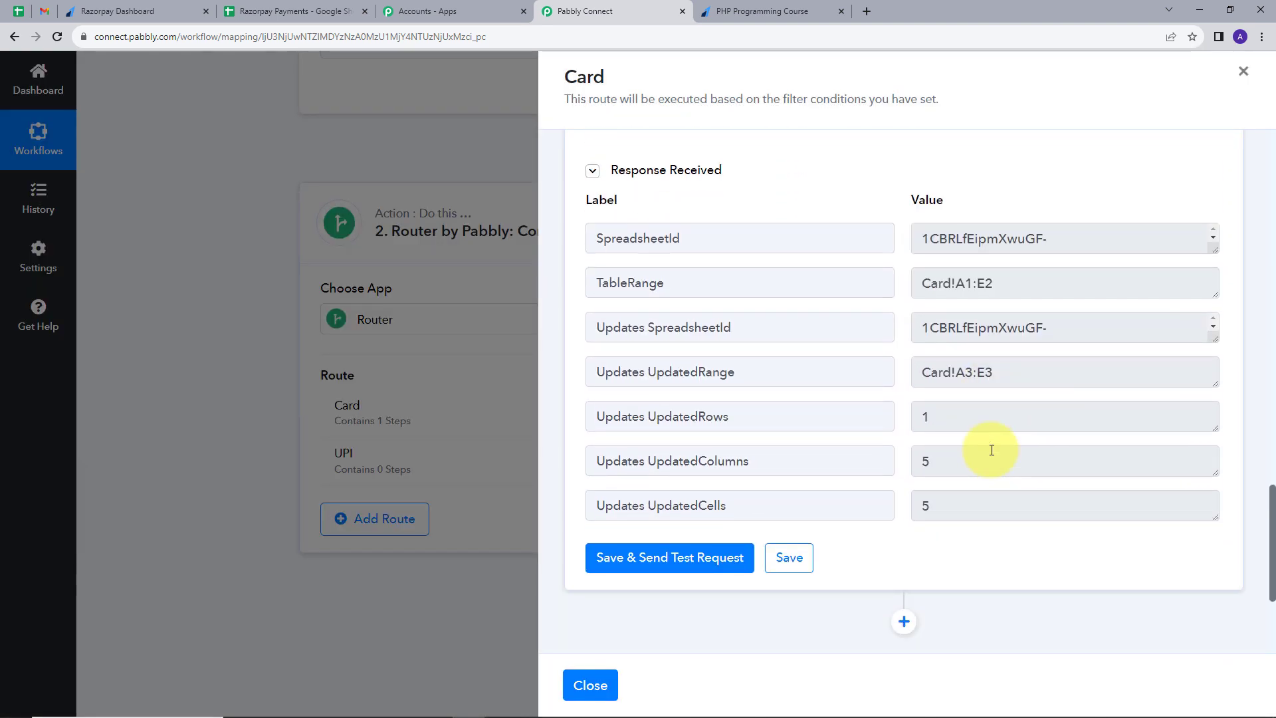
key(ctrl+4)
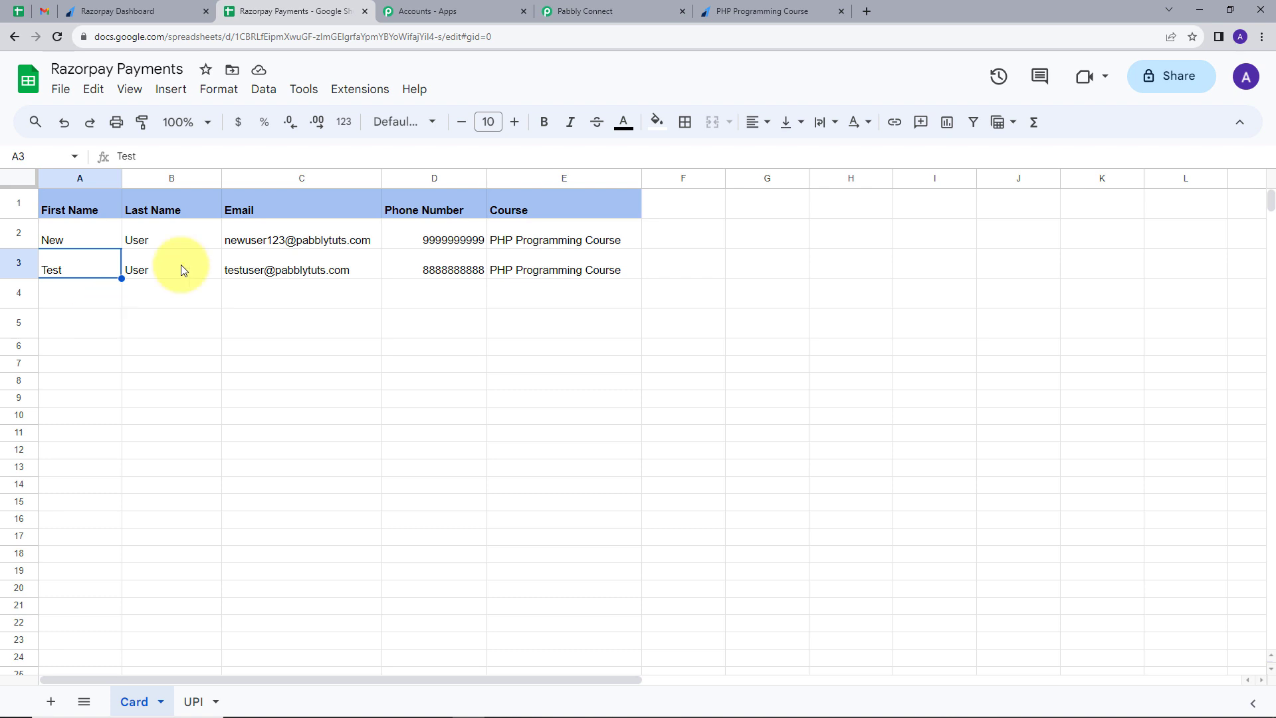
- Go back to the Pabbly Connect workflow tab
click(595, 6)
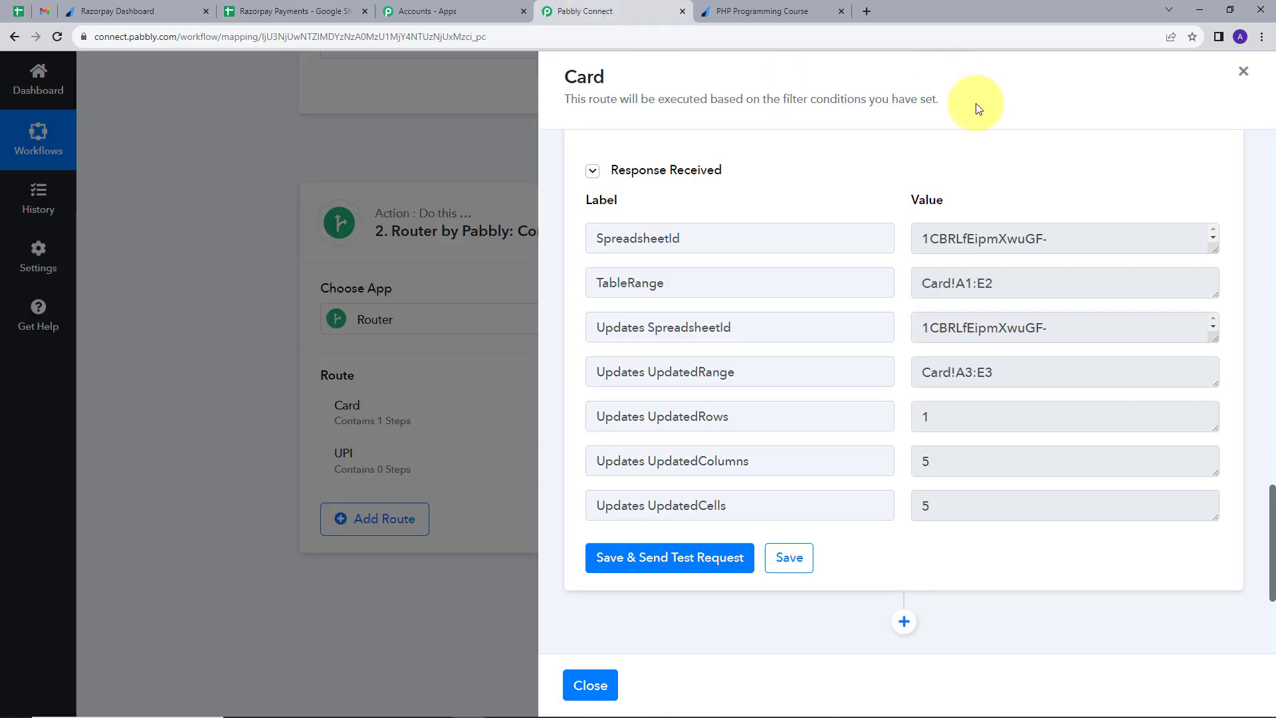
- Set and test the UPI route's filter: payment Method equal to 'upi'
click(590, 684)
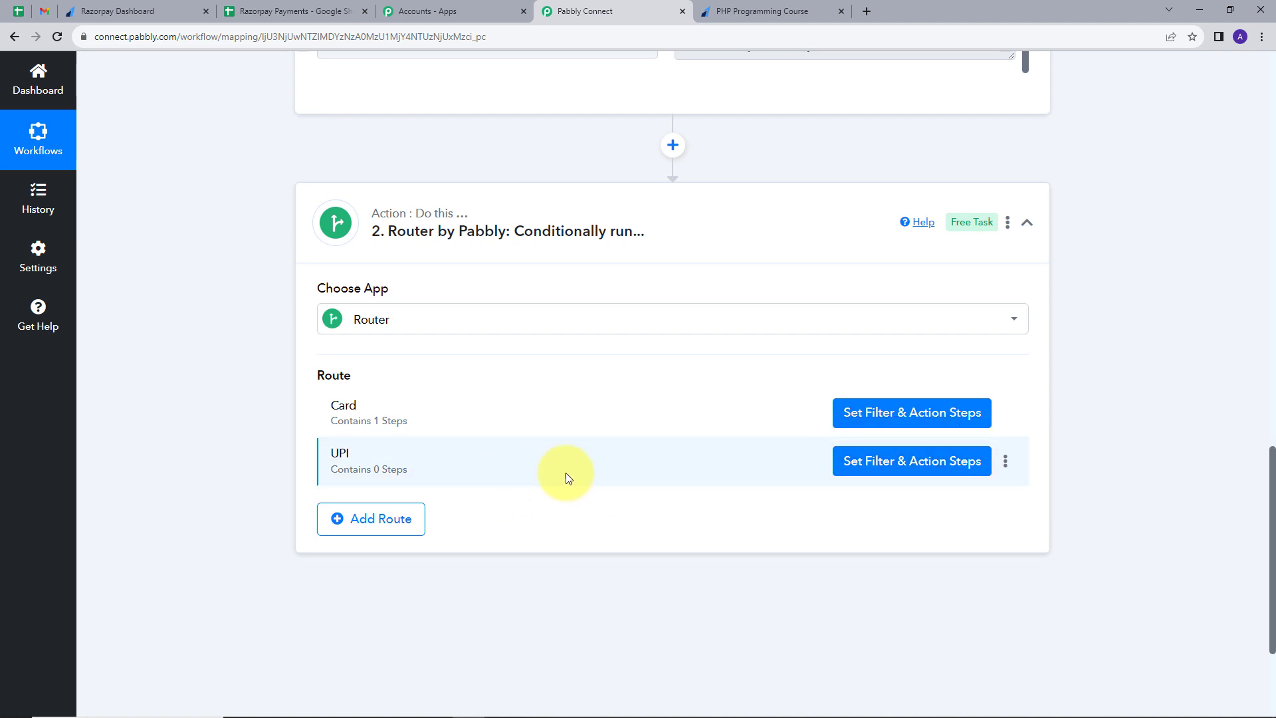
click(847, 464)
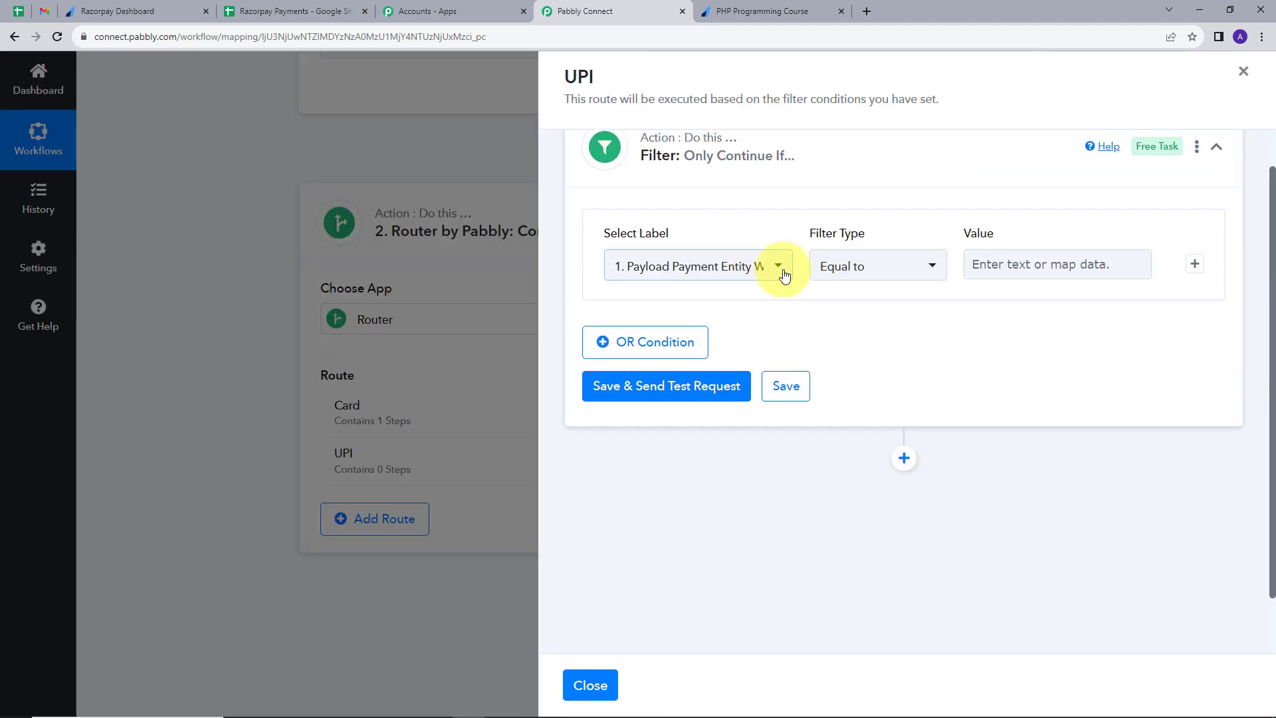
click(778, 266)
click(764, 353)
scroll(764, 465, down, 3)
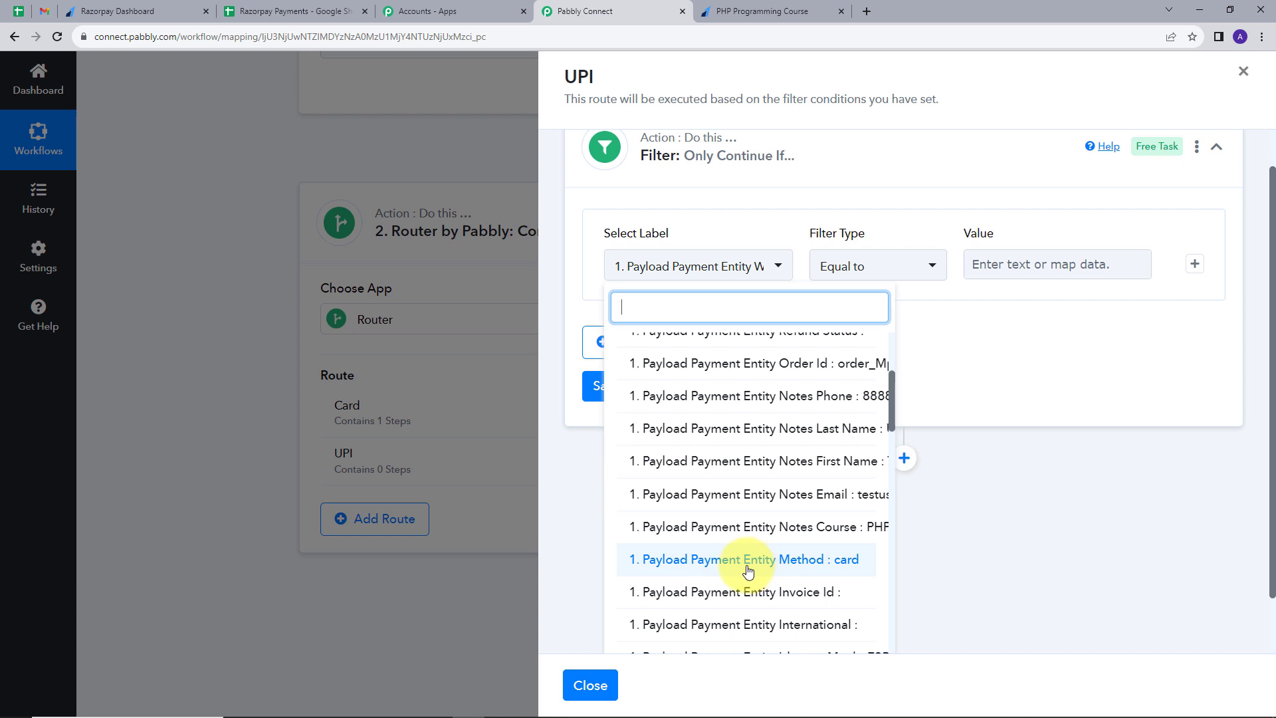
click(793, 562)
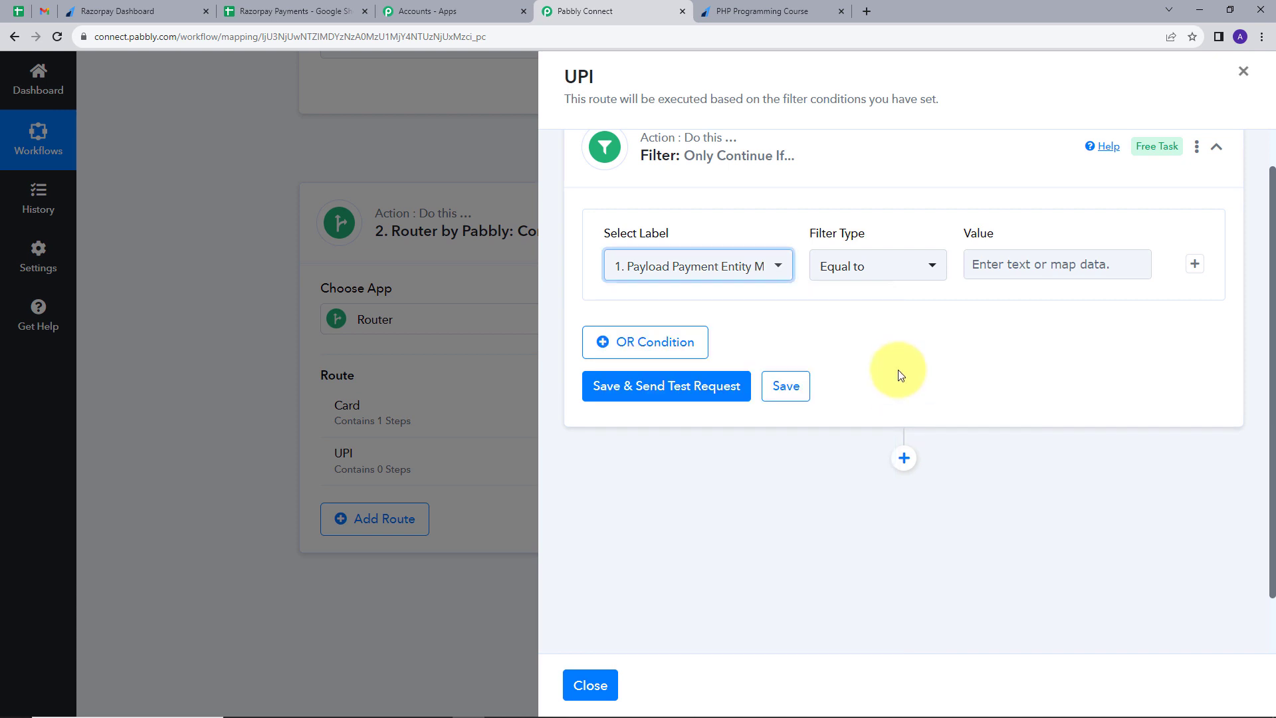
click(1008, 265)
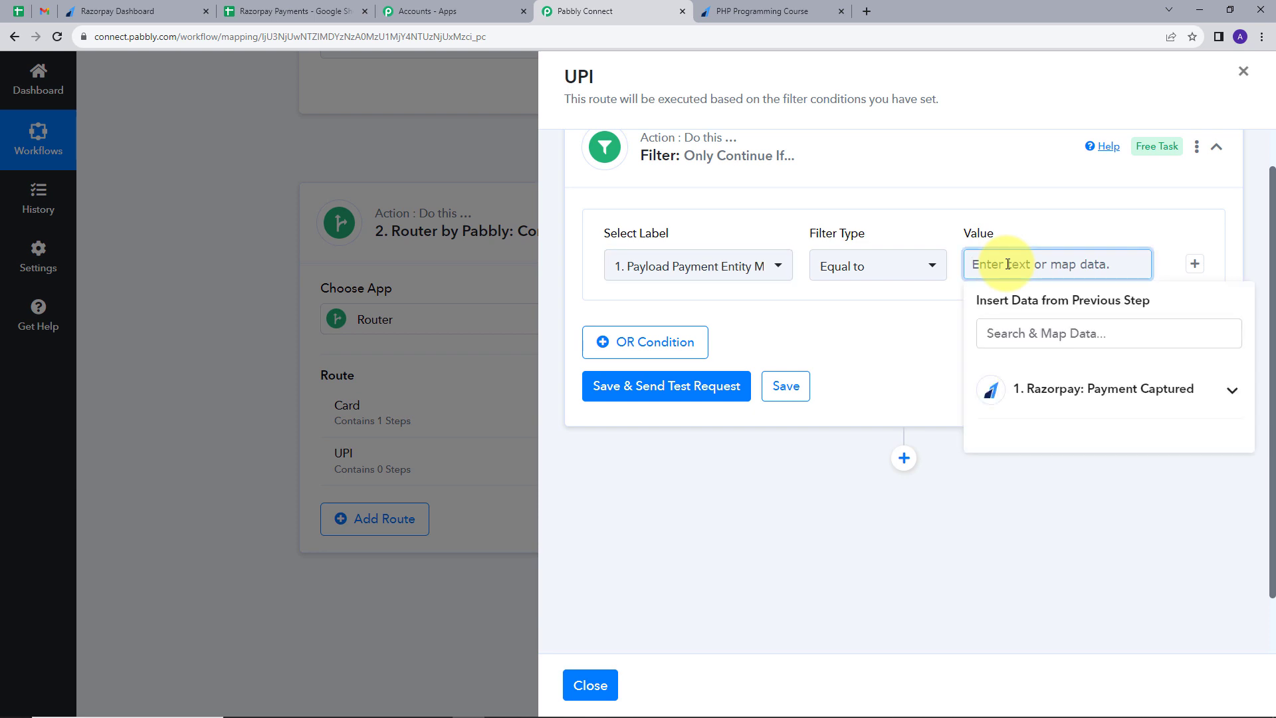
text(upi)
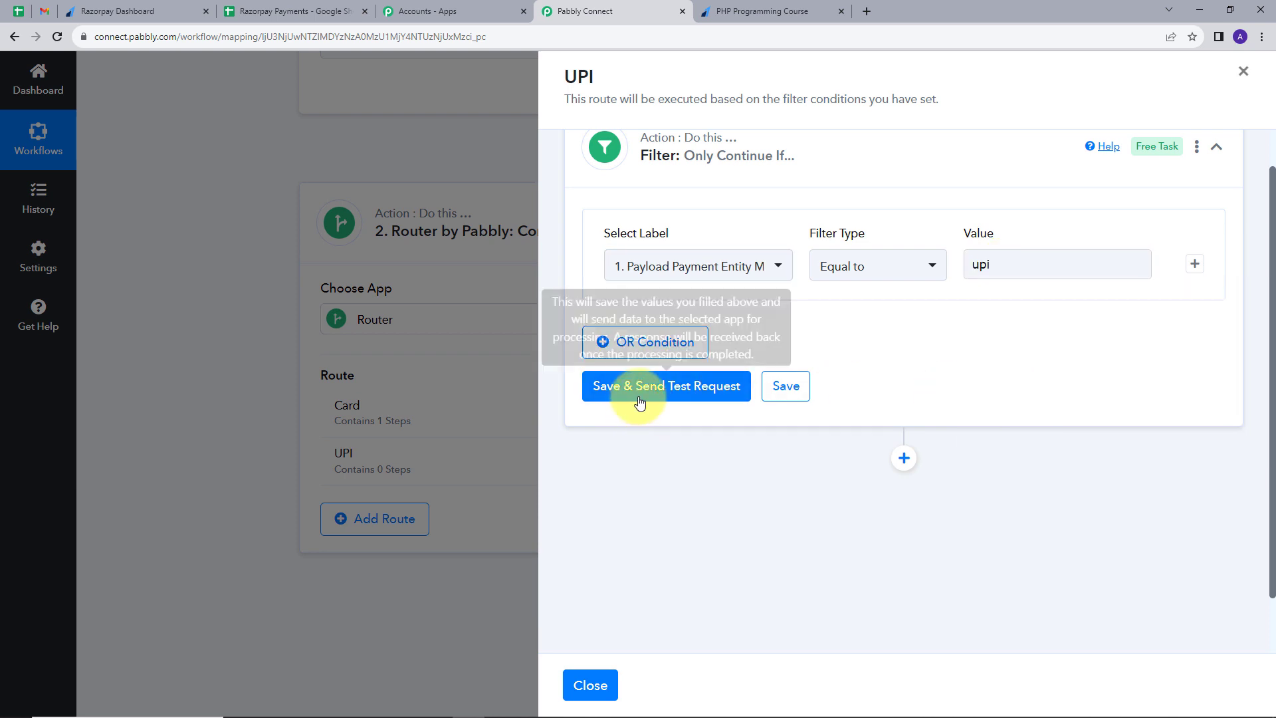
click(658, 393)
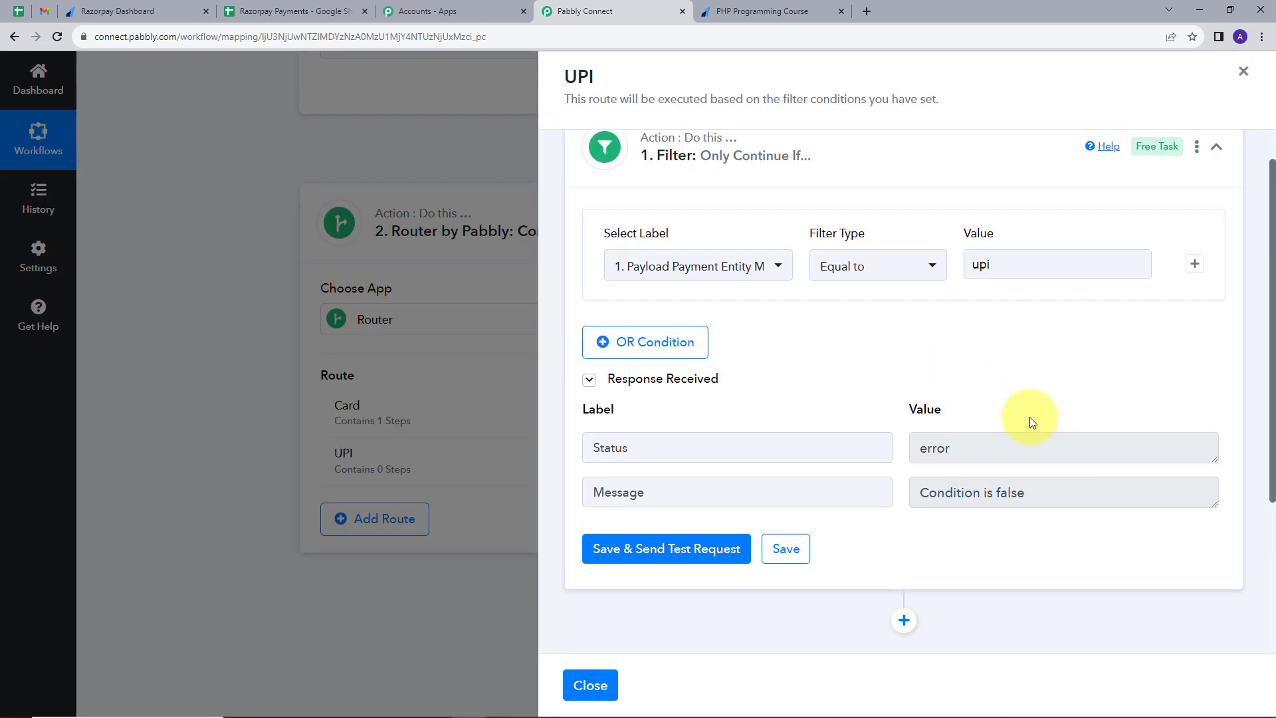
- Add a Google Sheets action step after the UPI filter
scroll(1006, 483, down, 3)
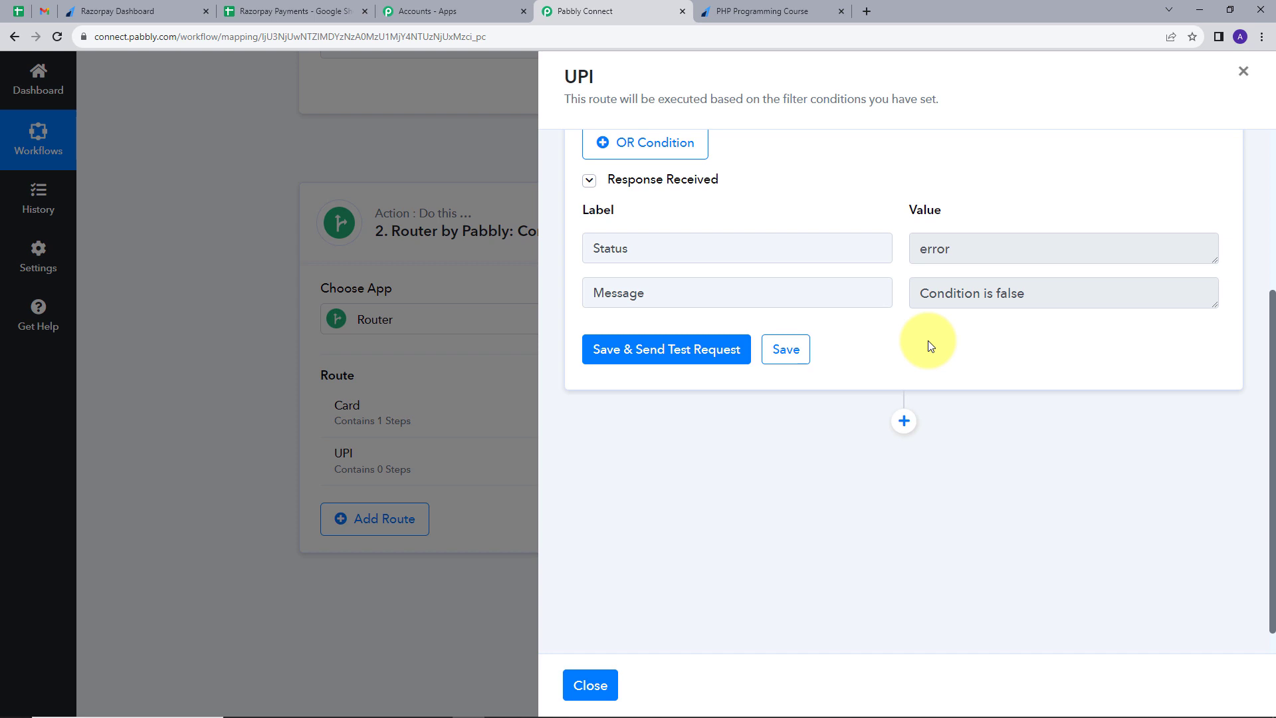
click(904, 421)
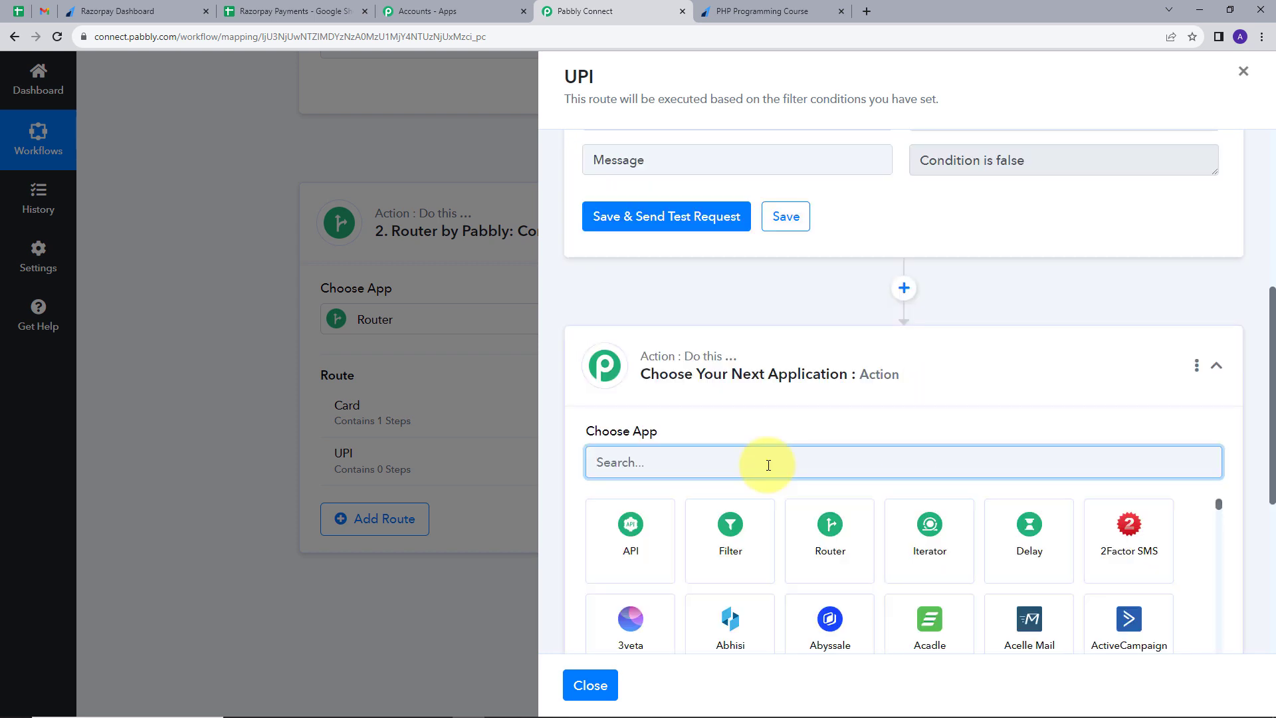
text(google sheets)
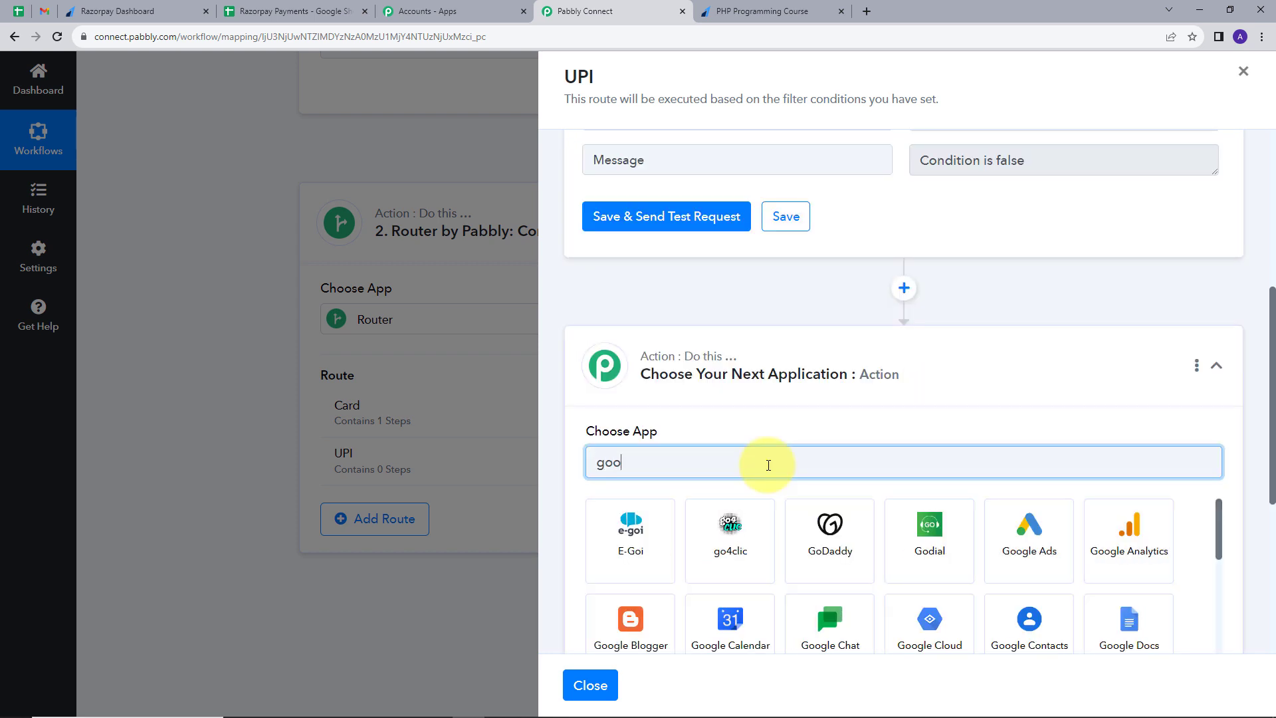
click(725, 541)
- Set the action to Add New Row using the existing Google connection and the UPI sheet
click(661, 296)
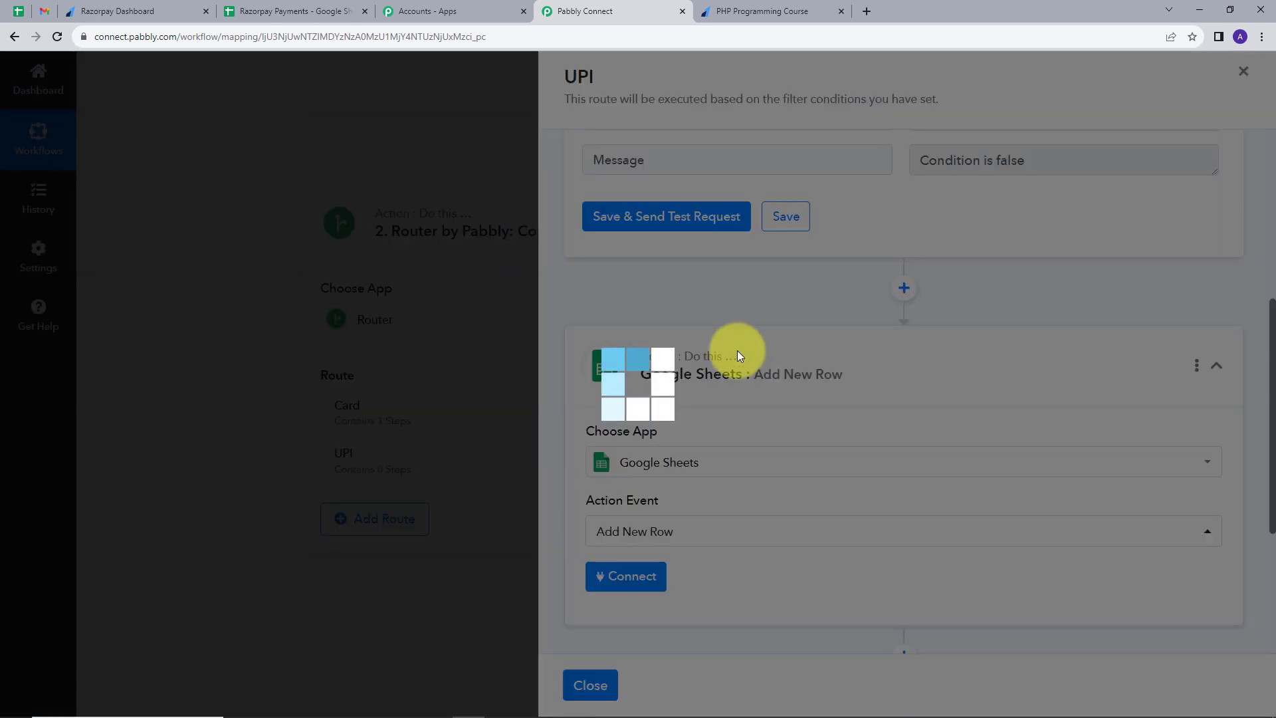
click(647, 516)
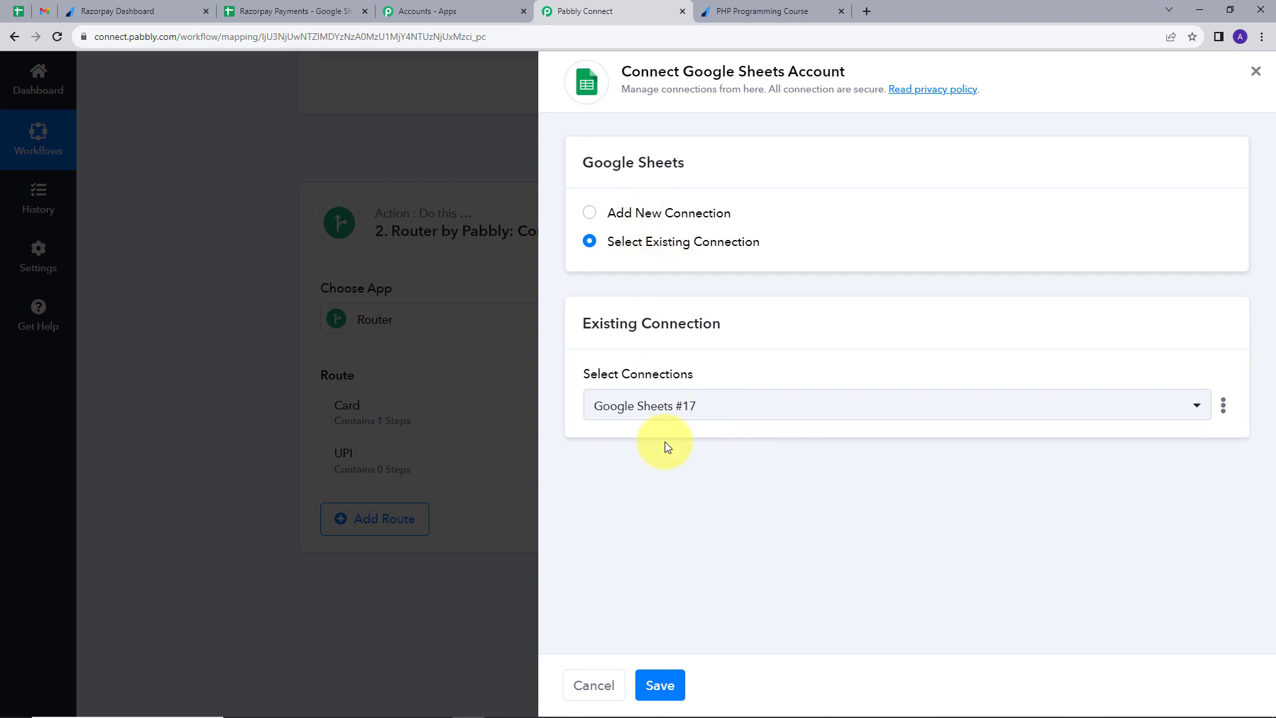
click(677, 686)
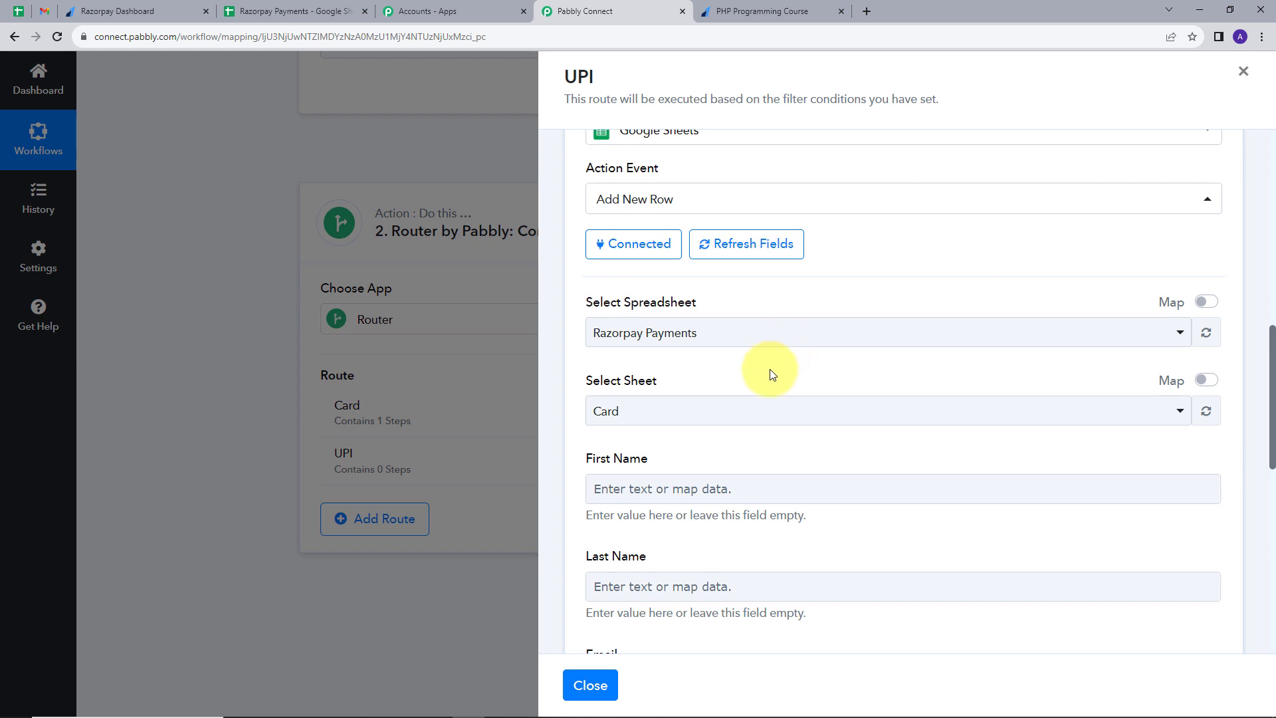
click(736, 415)
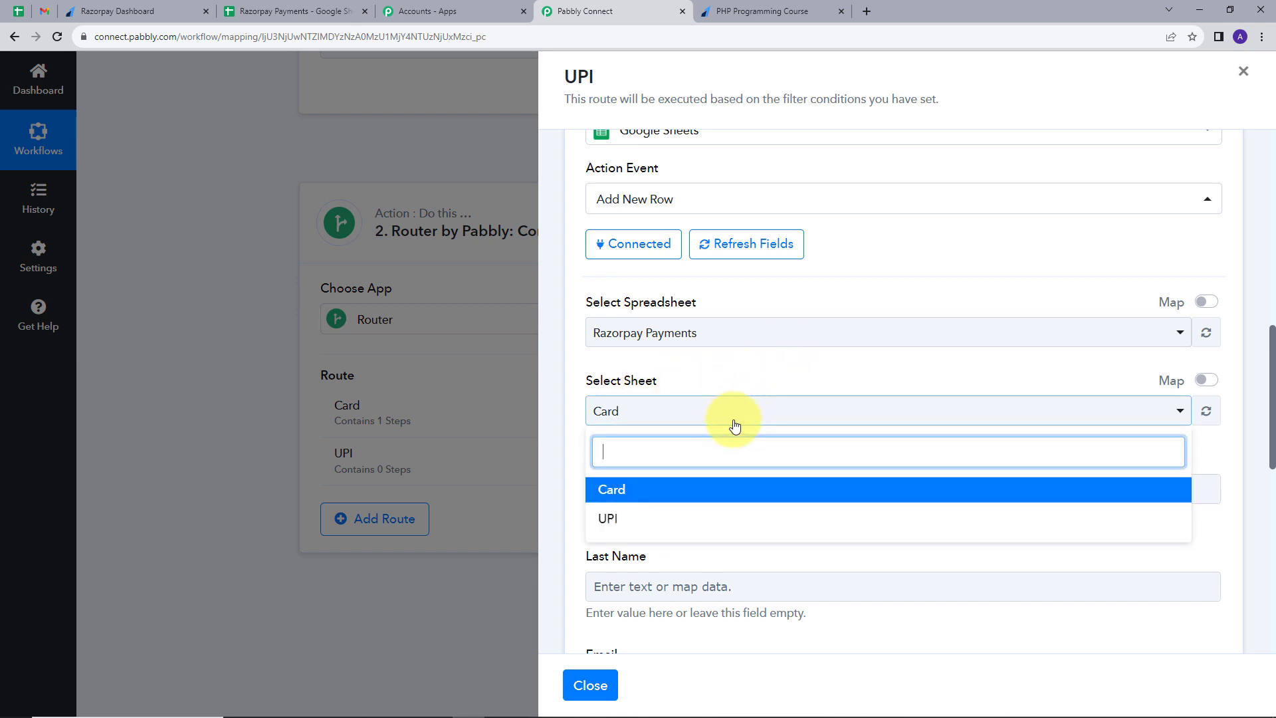
click(651, 521)
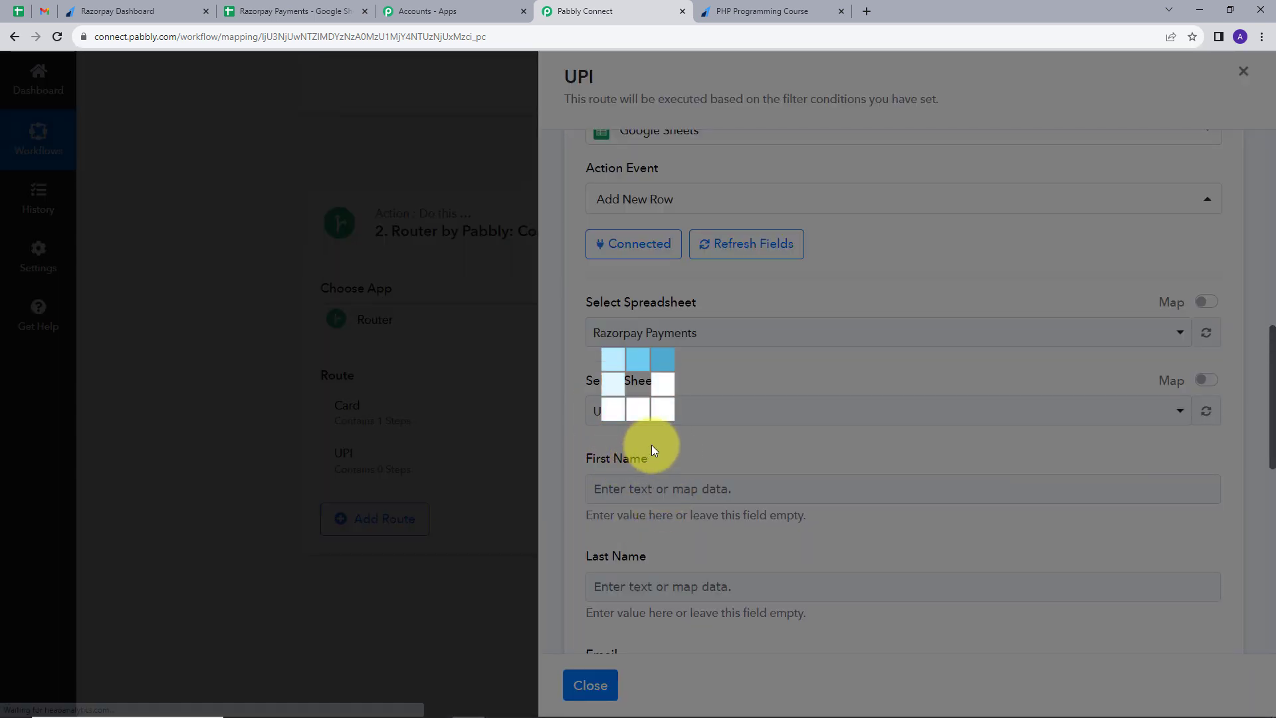
- Map the payment's first-name and last-name notes into First Name and Last Name
scroll(783, 365, down, 2)
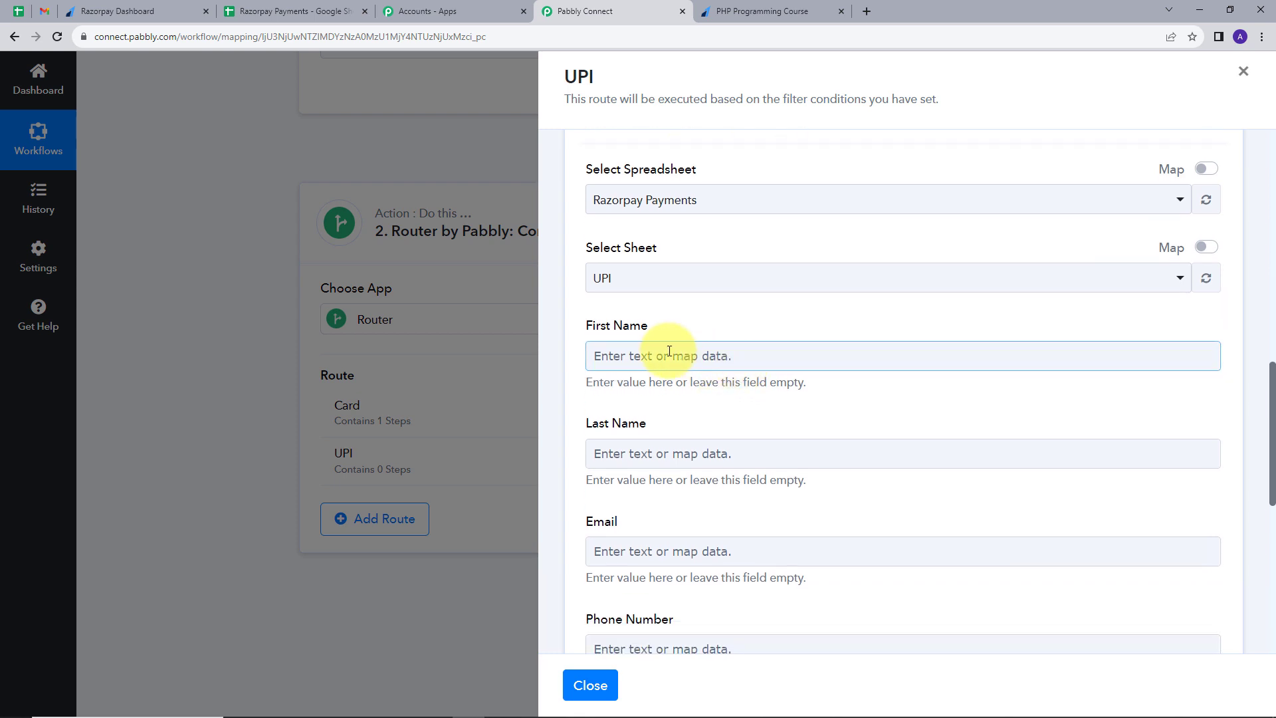
click(661, 355)
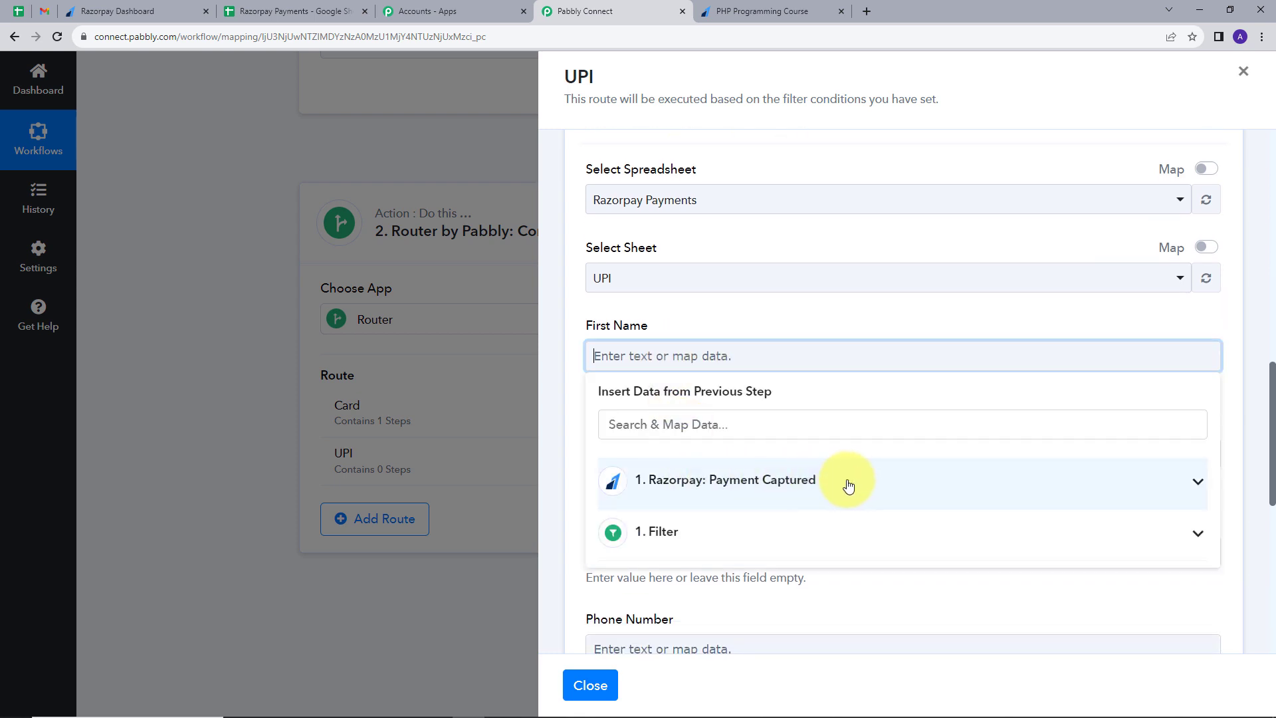
click(689, 424)
text(fir)
click(725, 464)
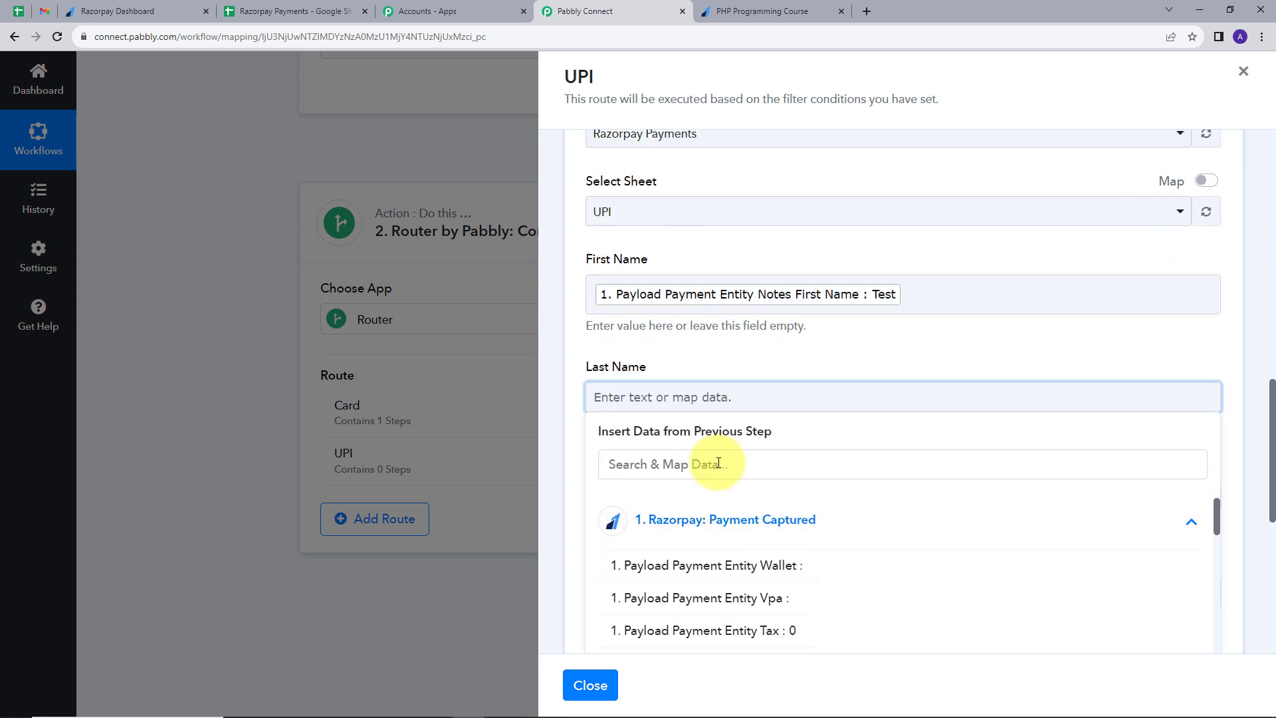
click(724, 464)
text(las)
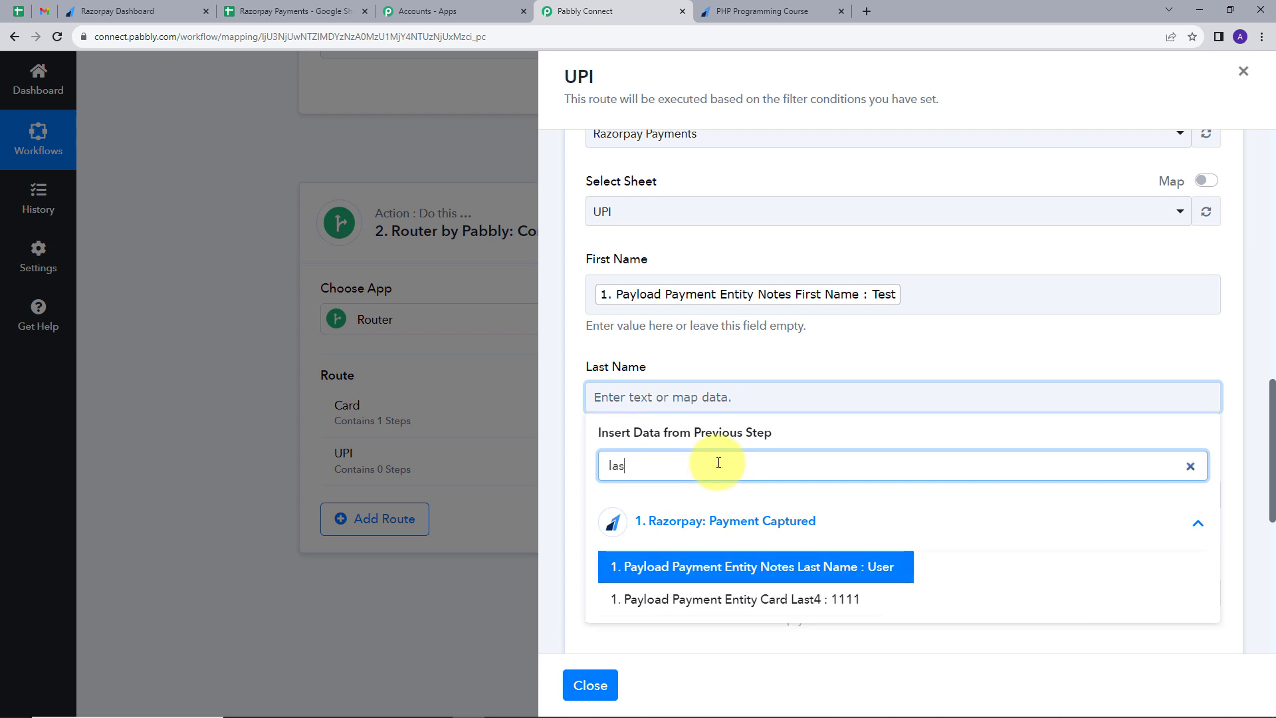
click(745, 566)
click(793, 355)
scroll(722, 400, down, 1)
- Map the payment's email, phone and course data into Email, Phone Number and Course
click(678, 376)
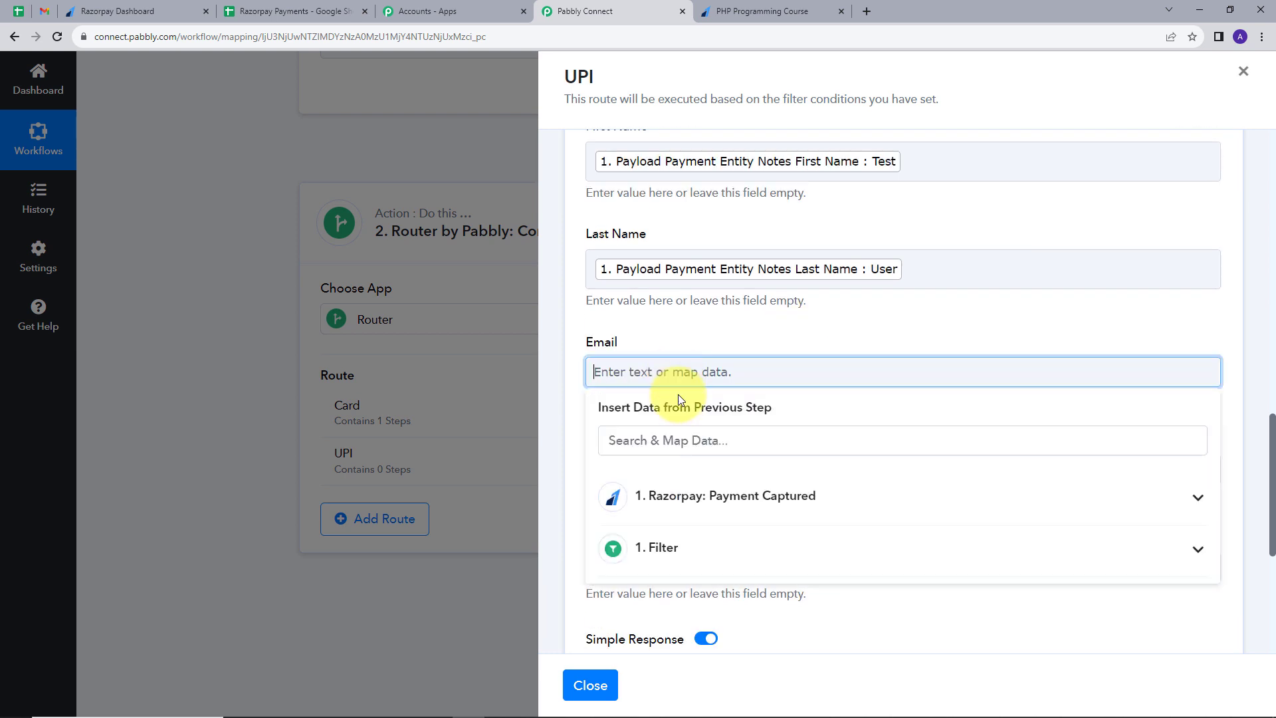
click(698, 438)
click(715, 496)
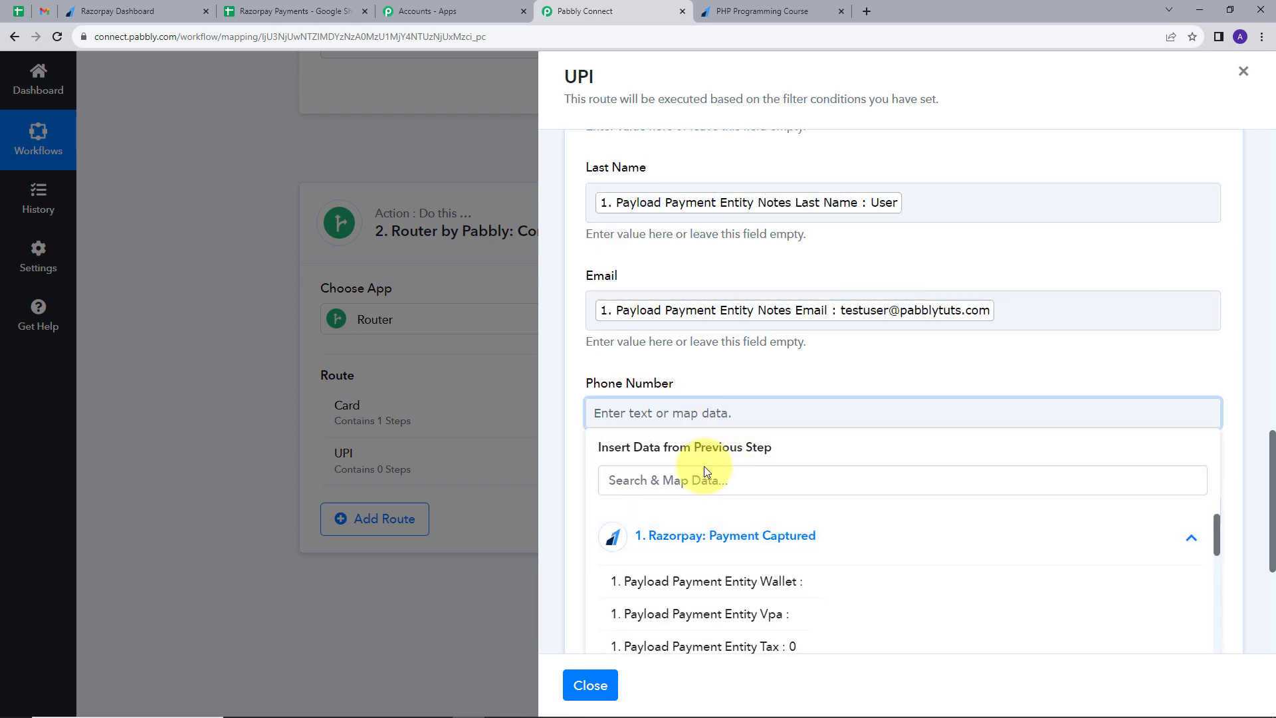
click(706, 479)
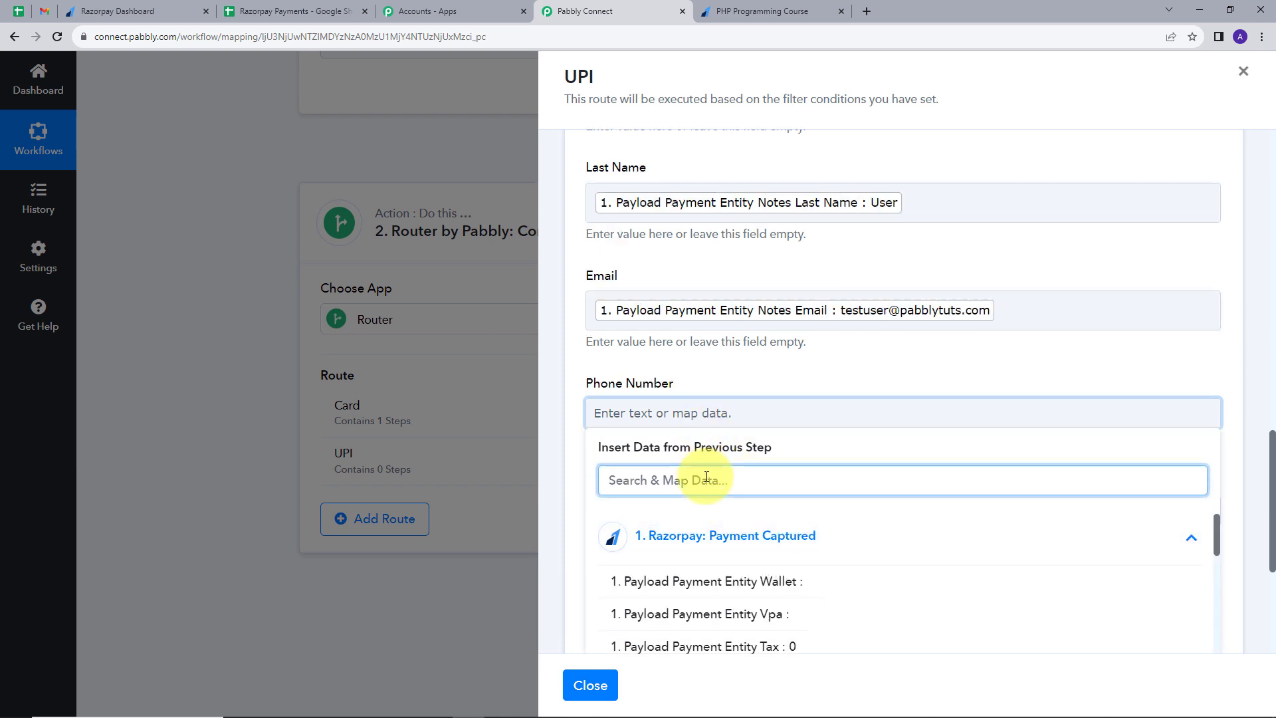
text(ph)
key(Return)
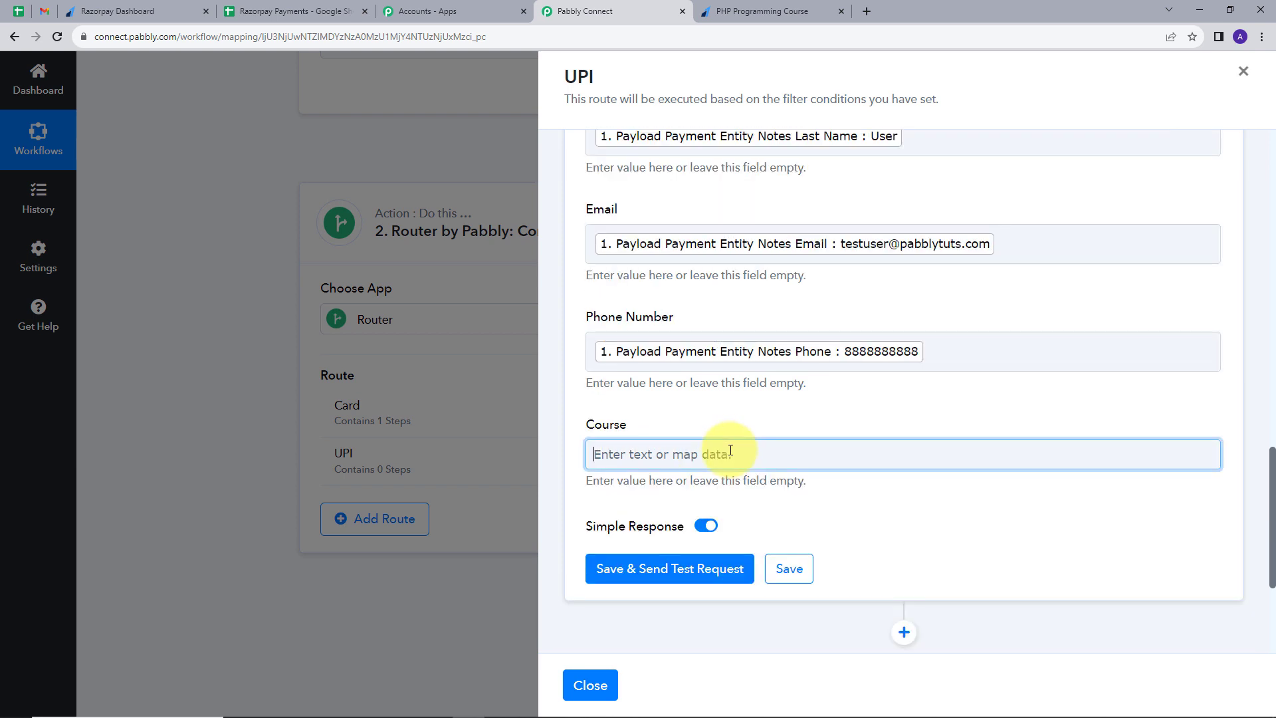
click(708, 452)
click(728, 529)
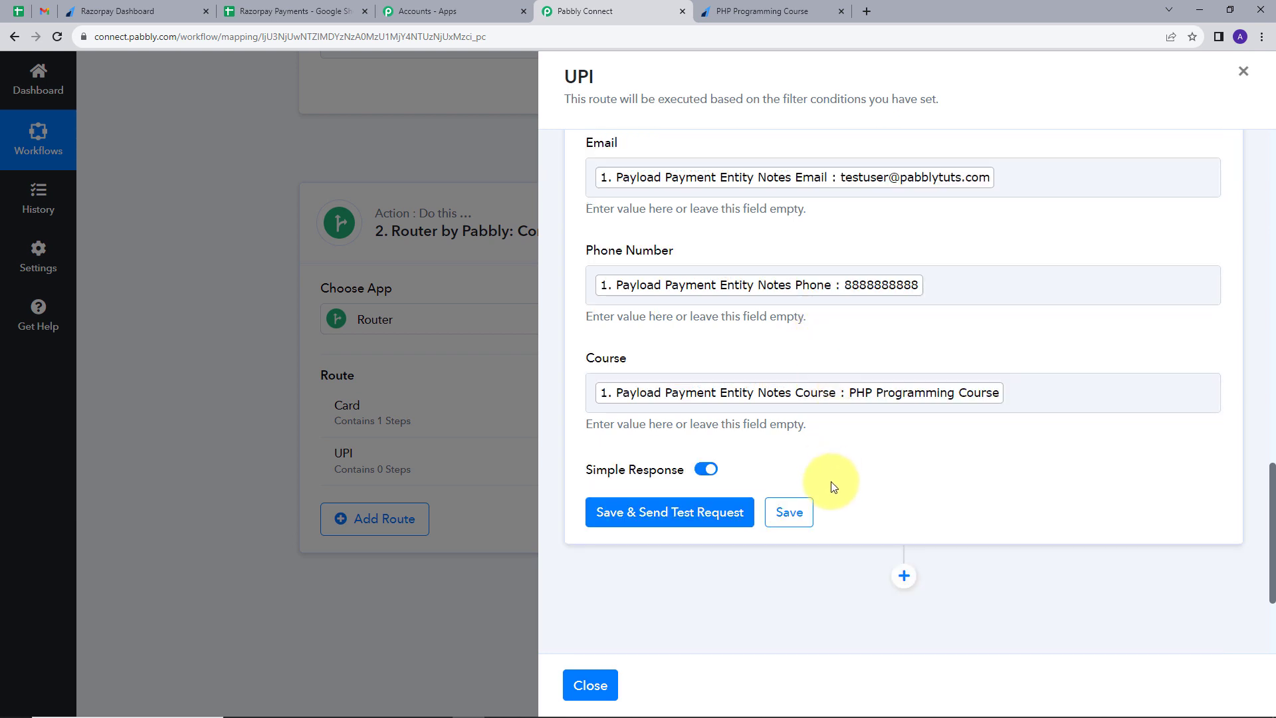
- Save the UPI route's sheet action and return to the course payment page
click(803, 513)
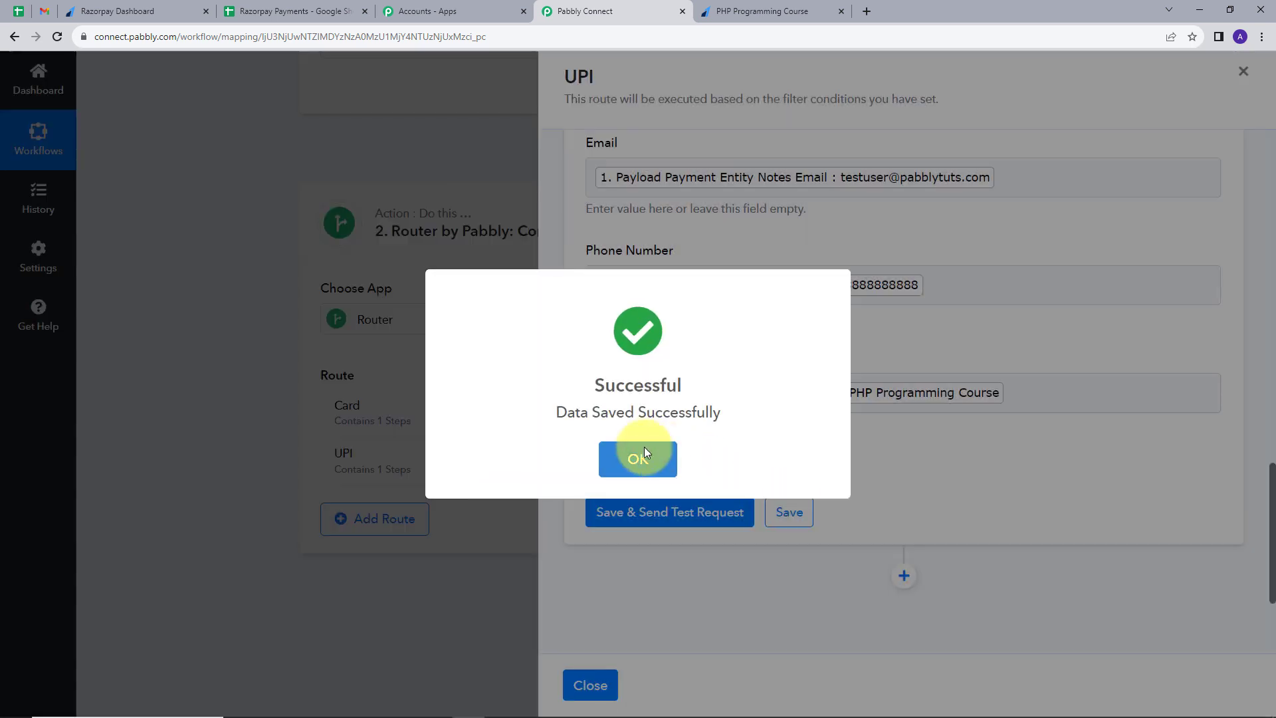
click(645, 451)
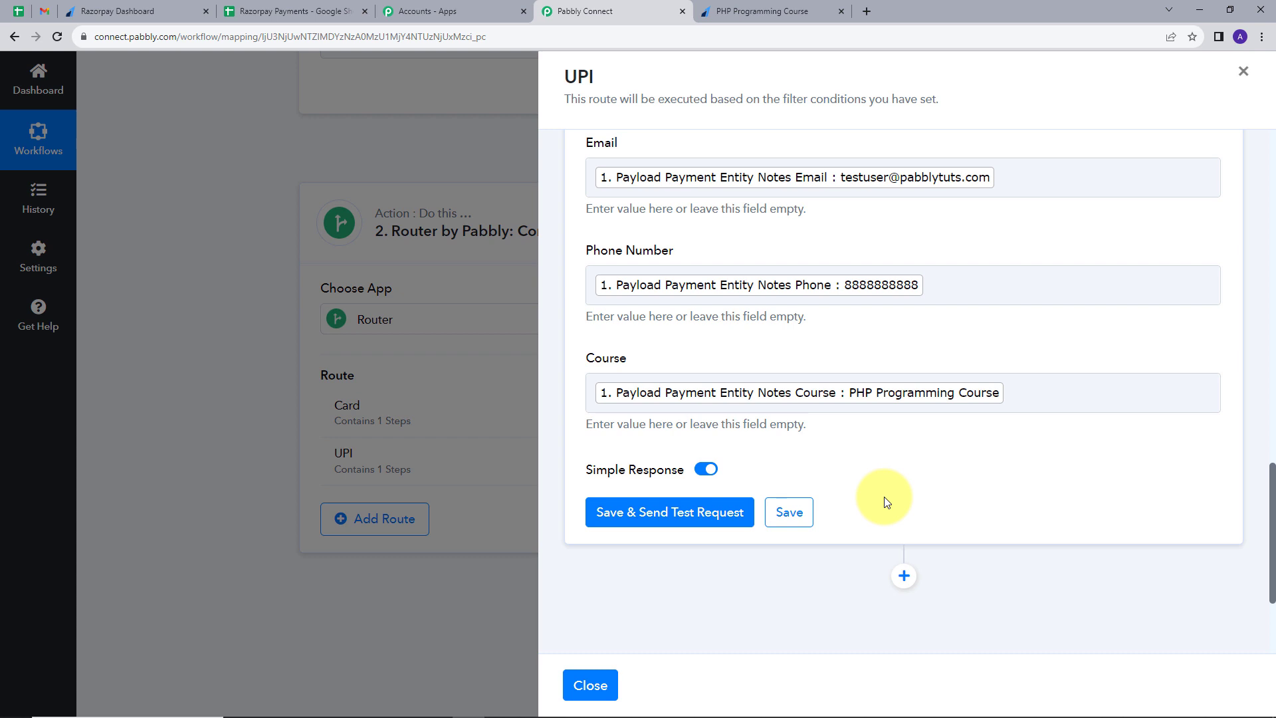
key(ctrl+Tab)
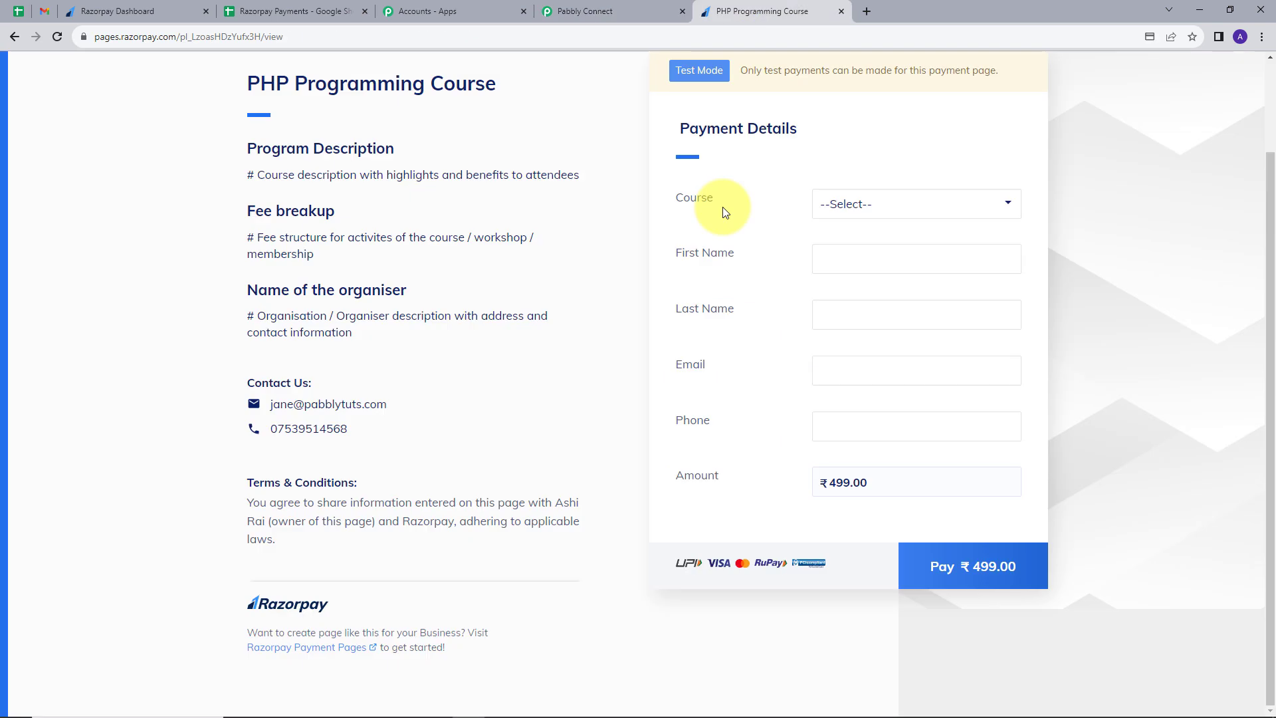
- Select PHP Programming Course and fill in the test customer's name, email and phone number
click(910, 216)
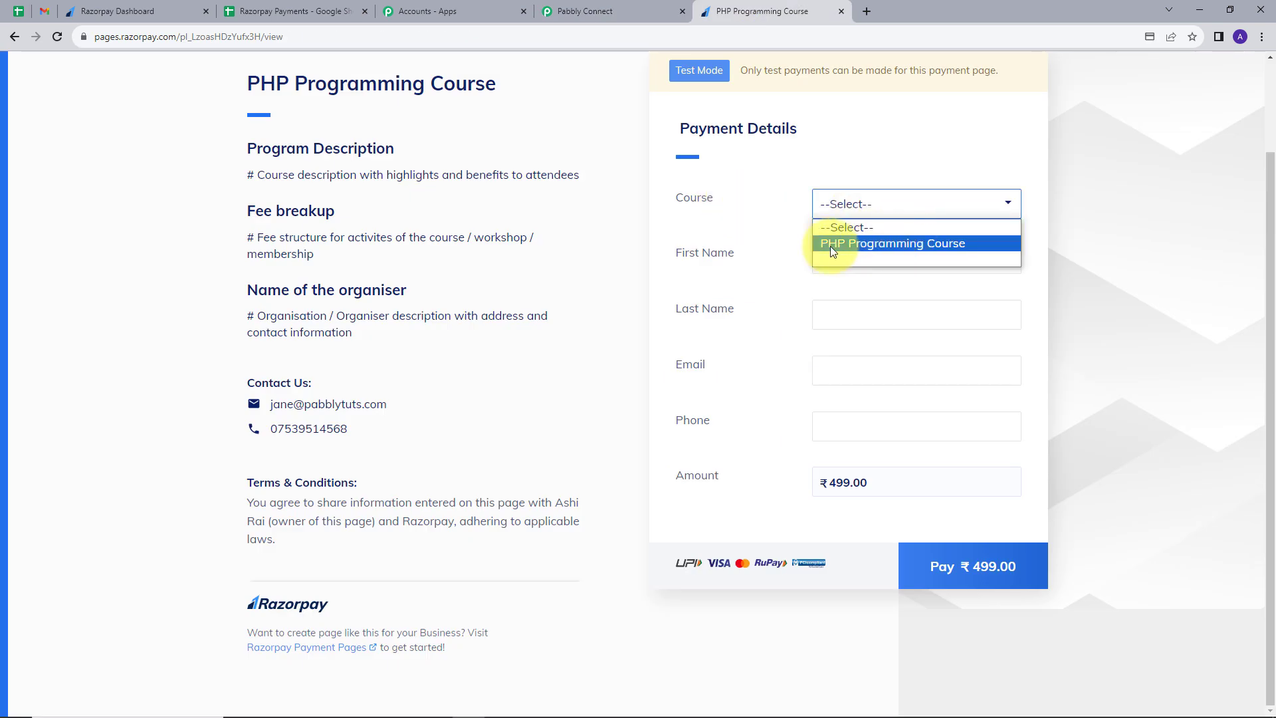
click(887, 245)
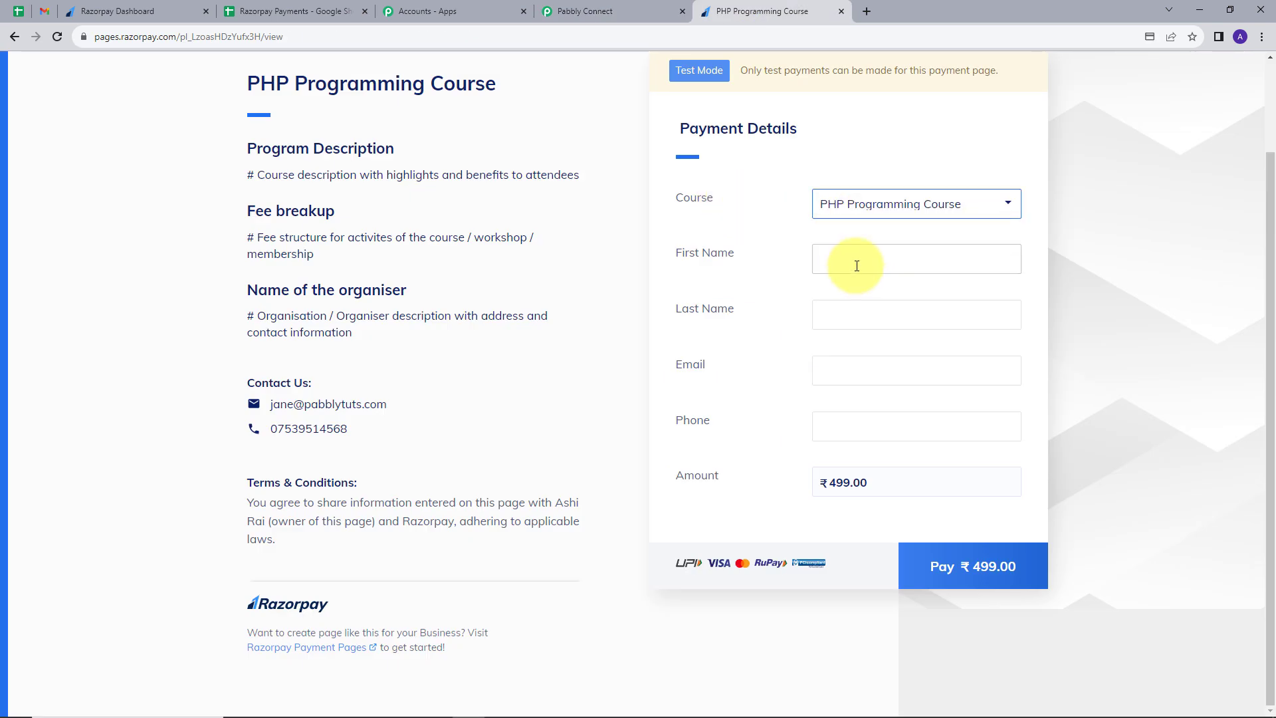
click(857, 266)
text(New)
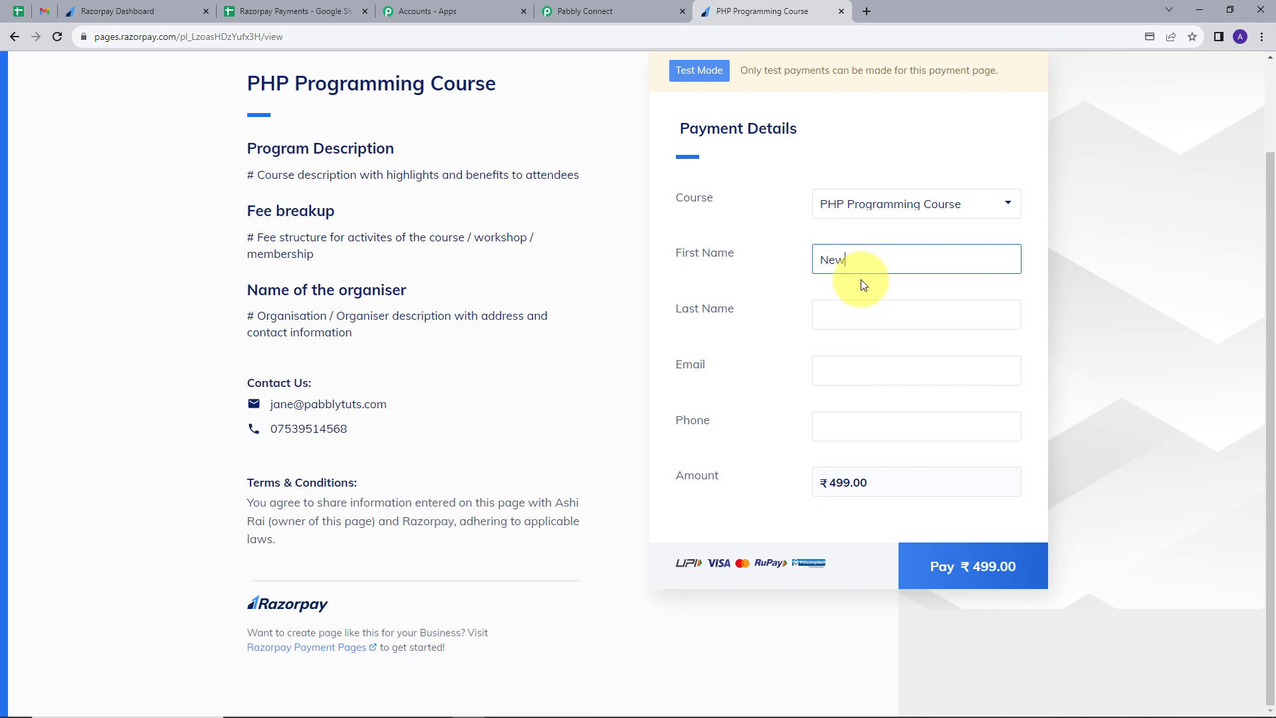
key(Tab)
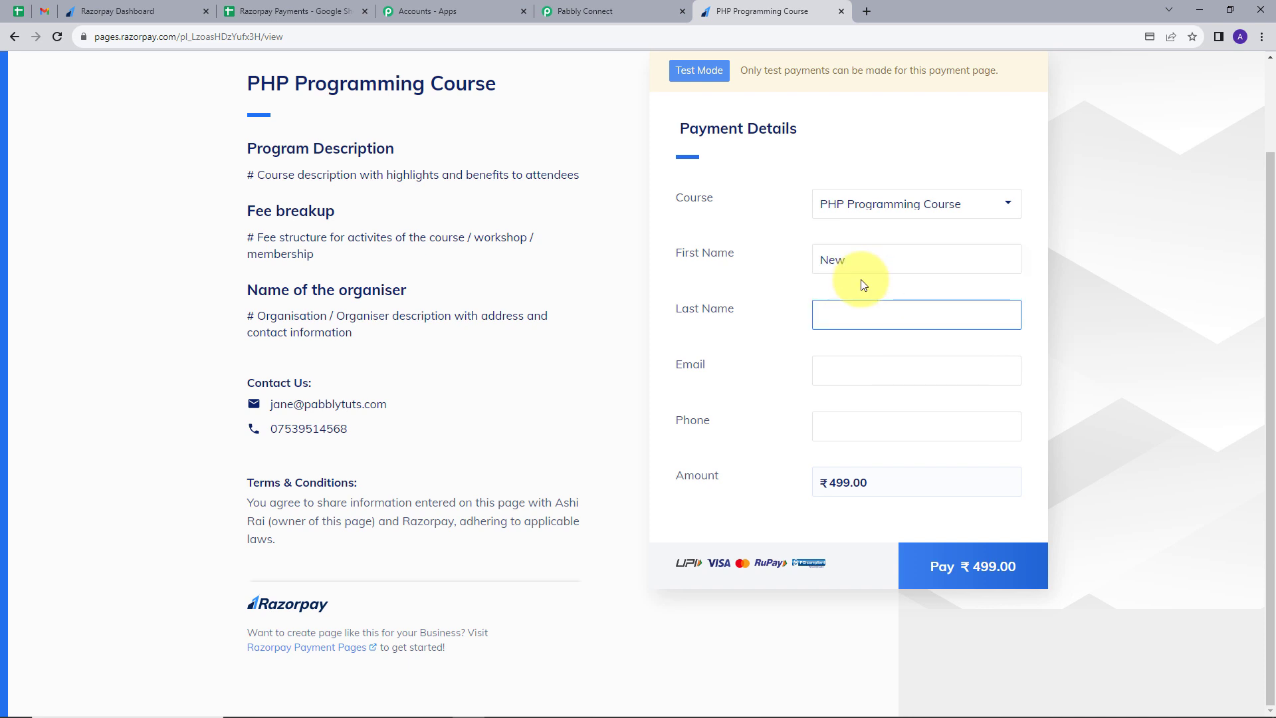
text(Person)
key(Tab)
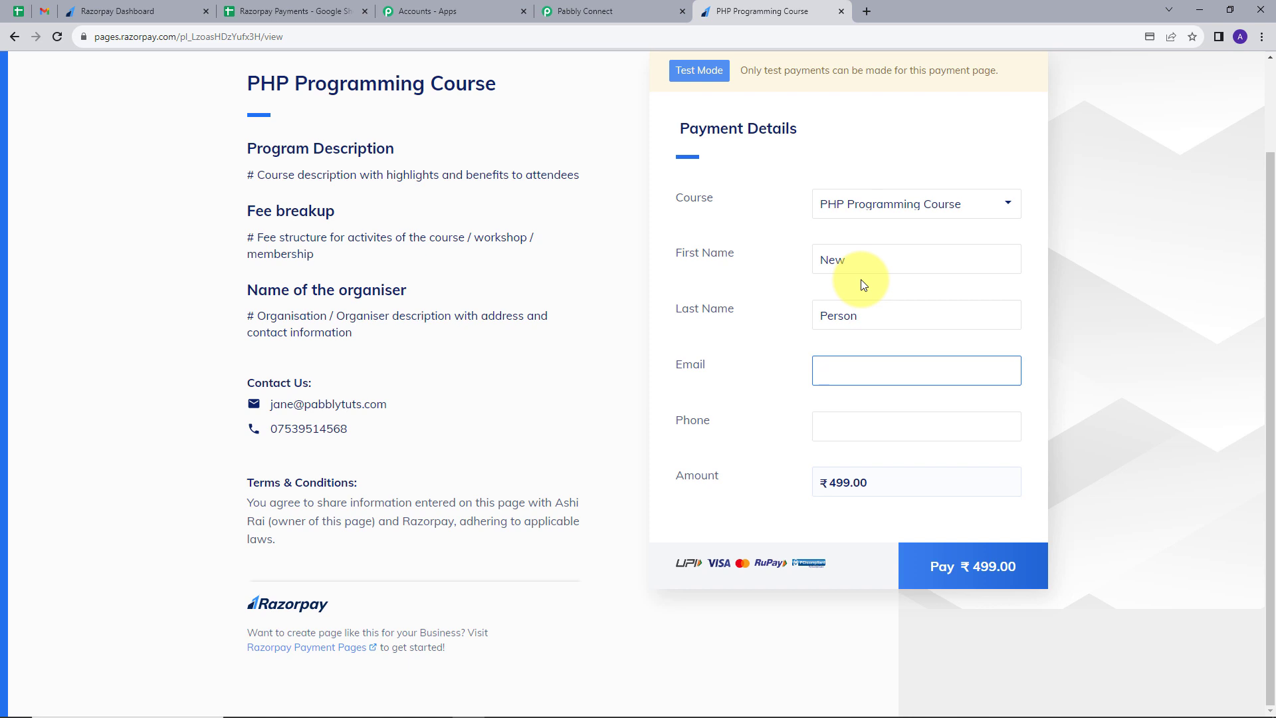
key(ctrl+v)
key(Tab)
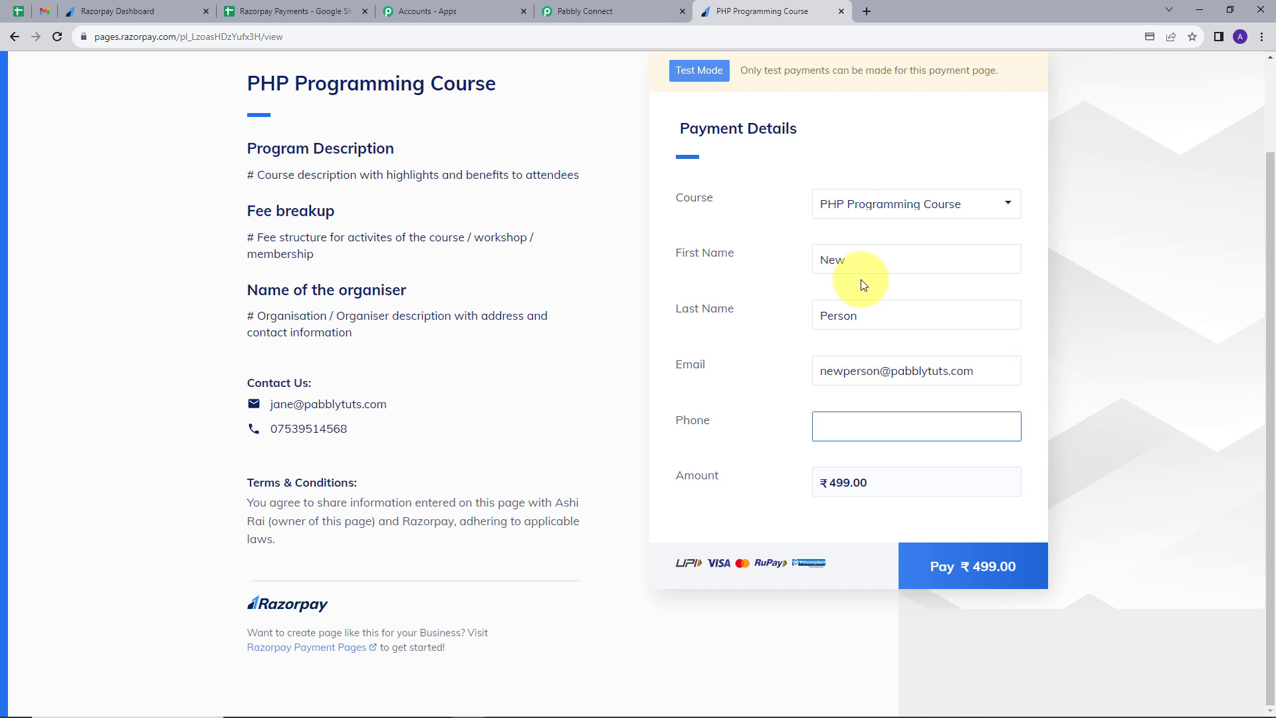
text(9876543210)
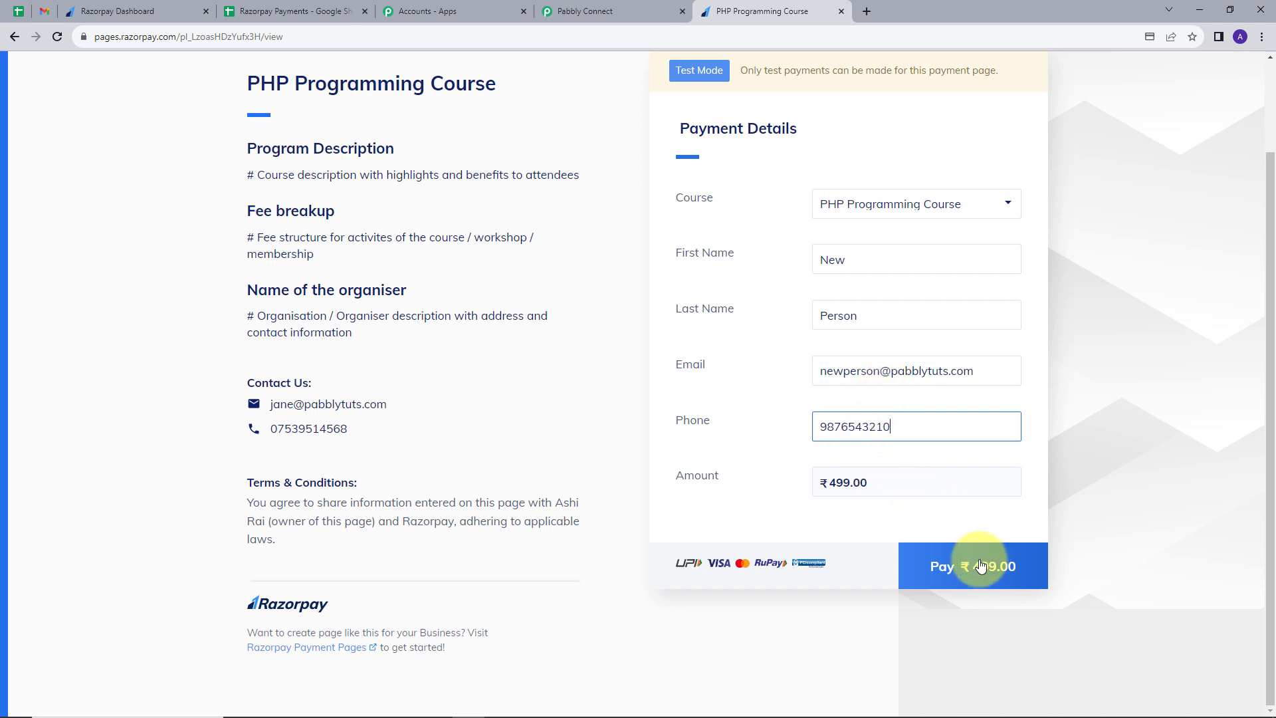
- Pay the ₹499 via UPI using a test UPI ID
click(967, 562)
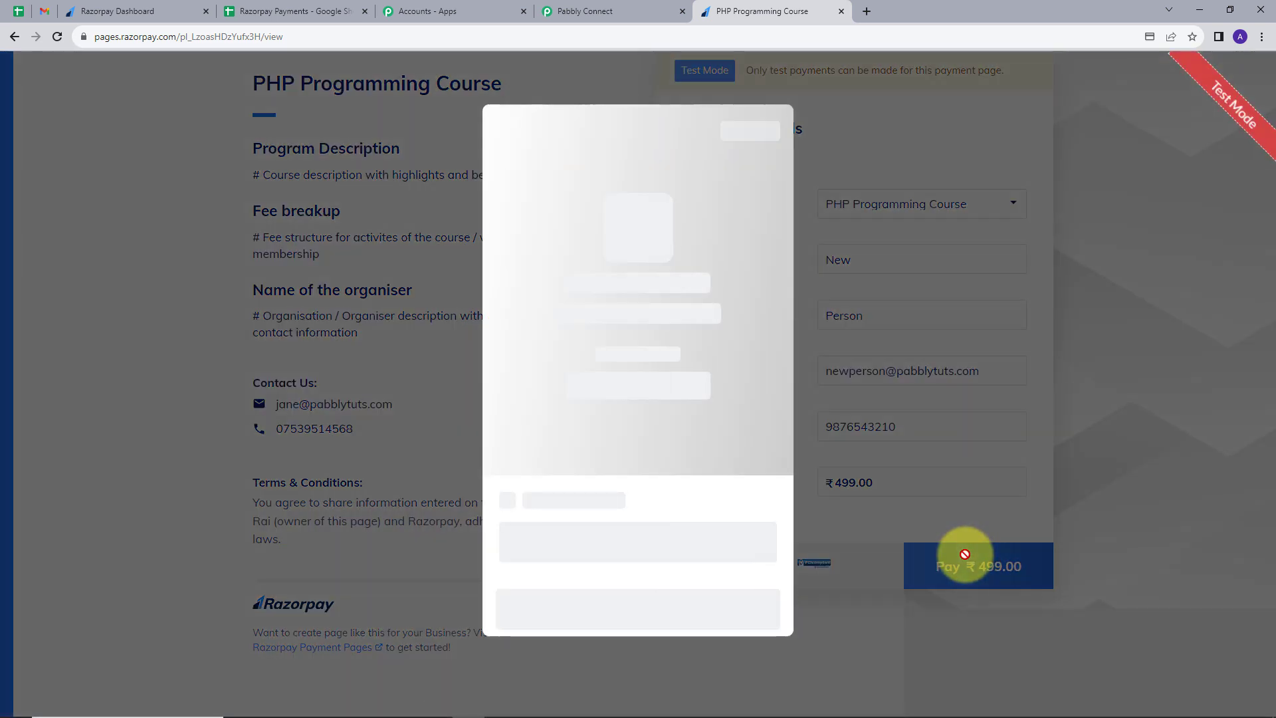
scroll(638, 372, down, 2)
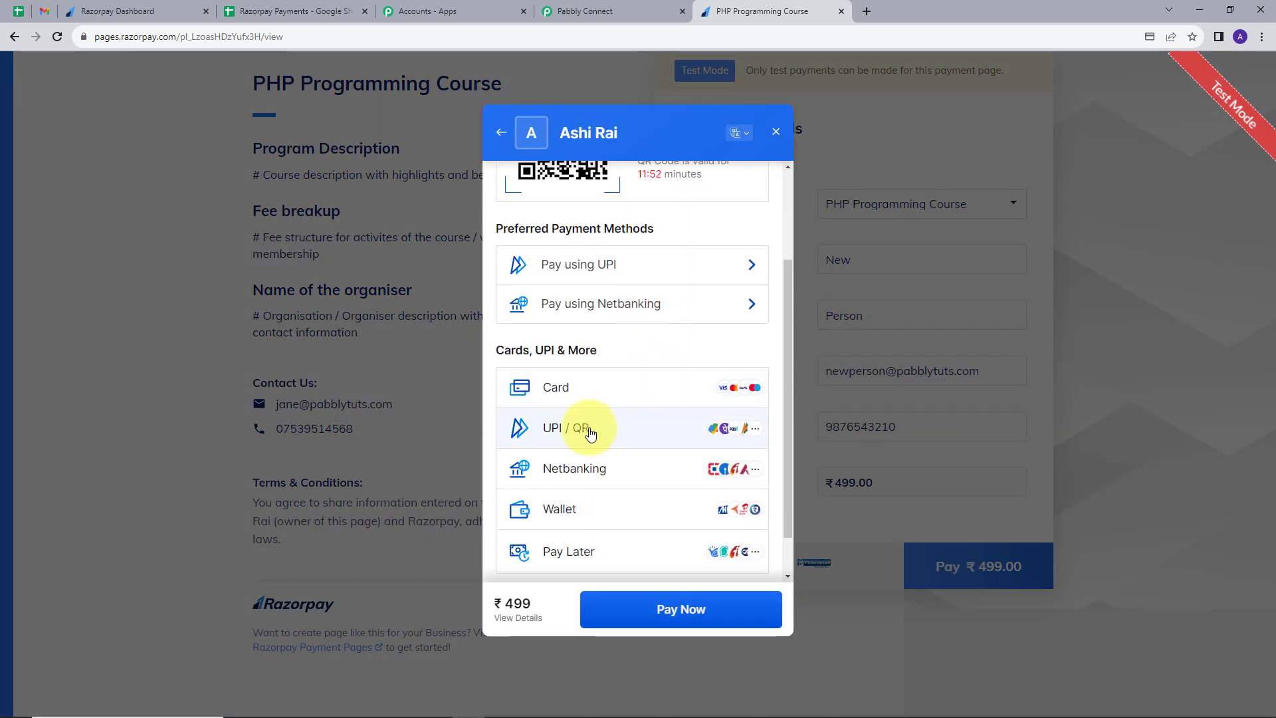
click(590, 431)
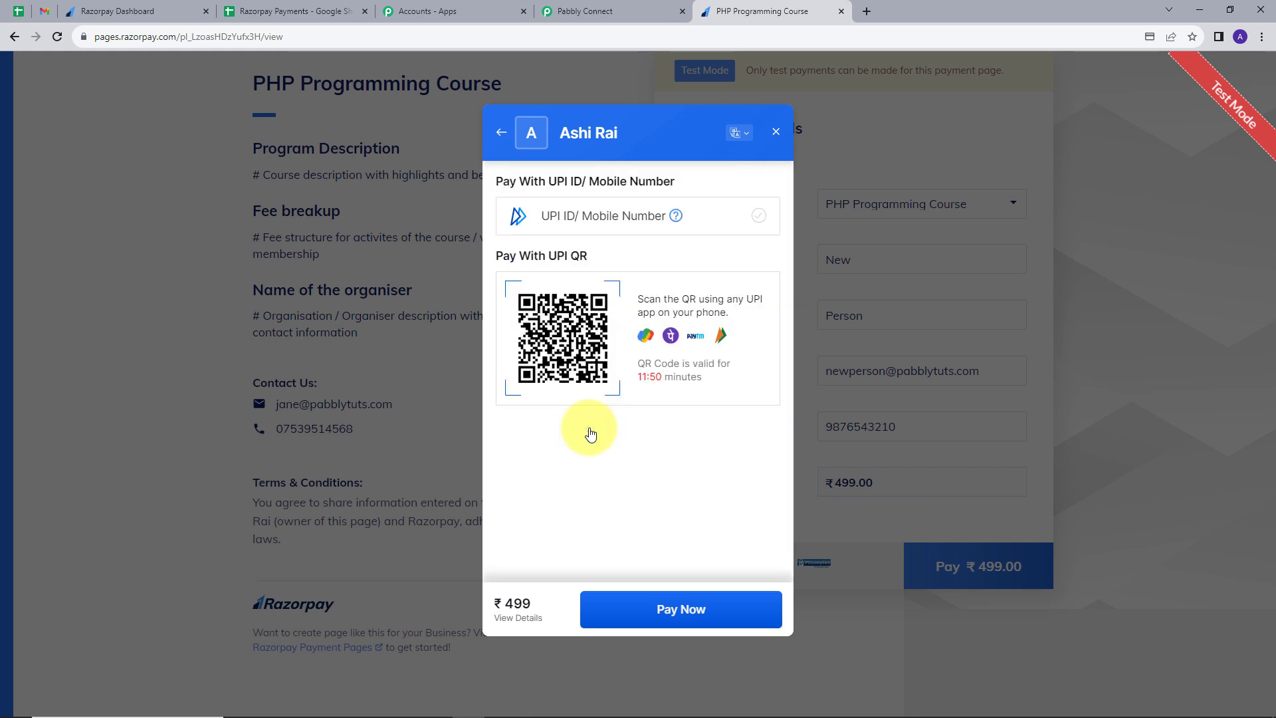
click(638, 216)
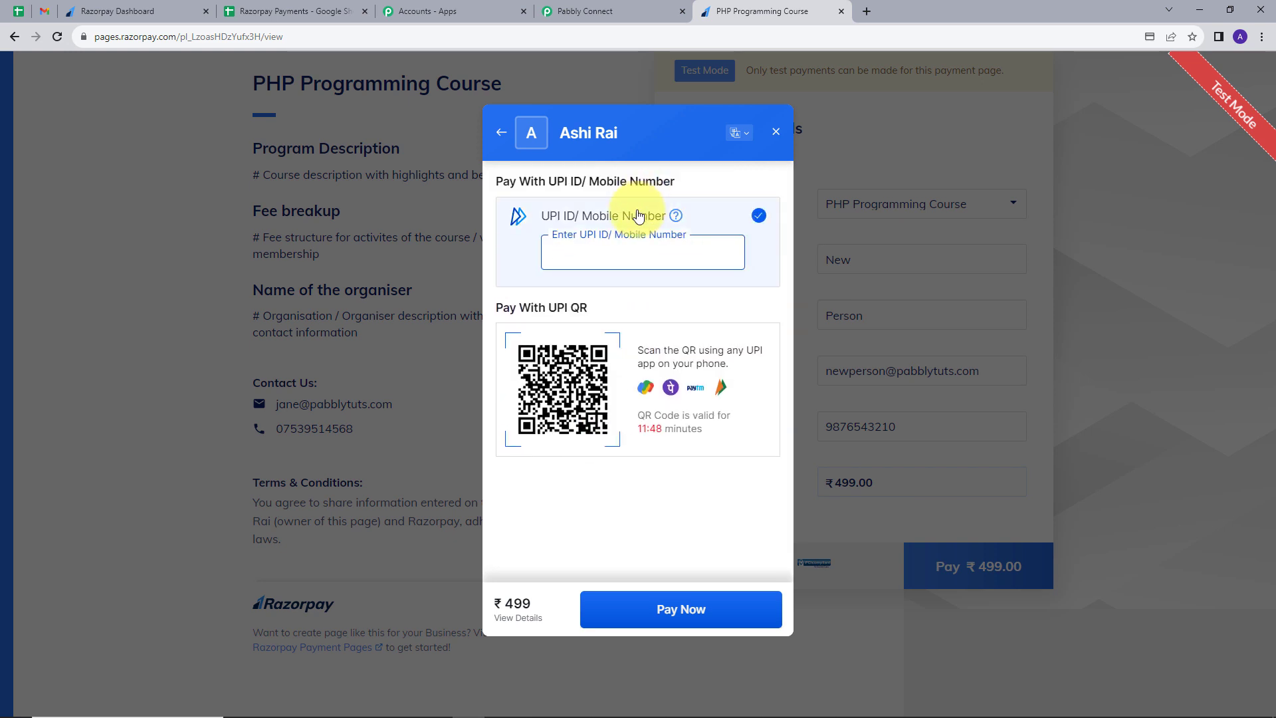
key(ctrl+v)
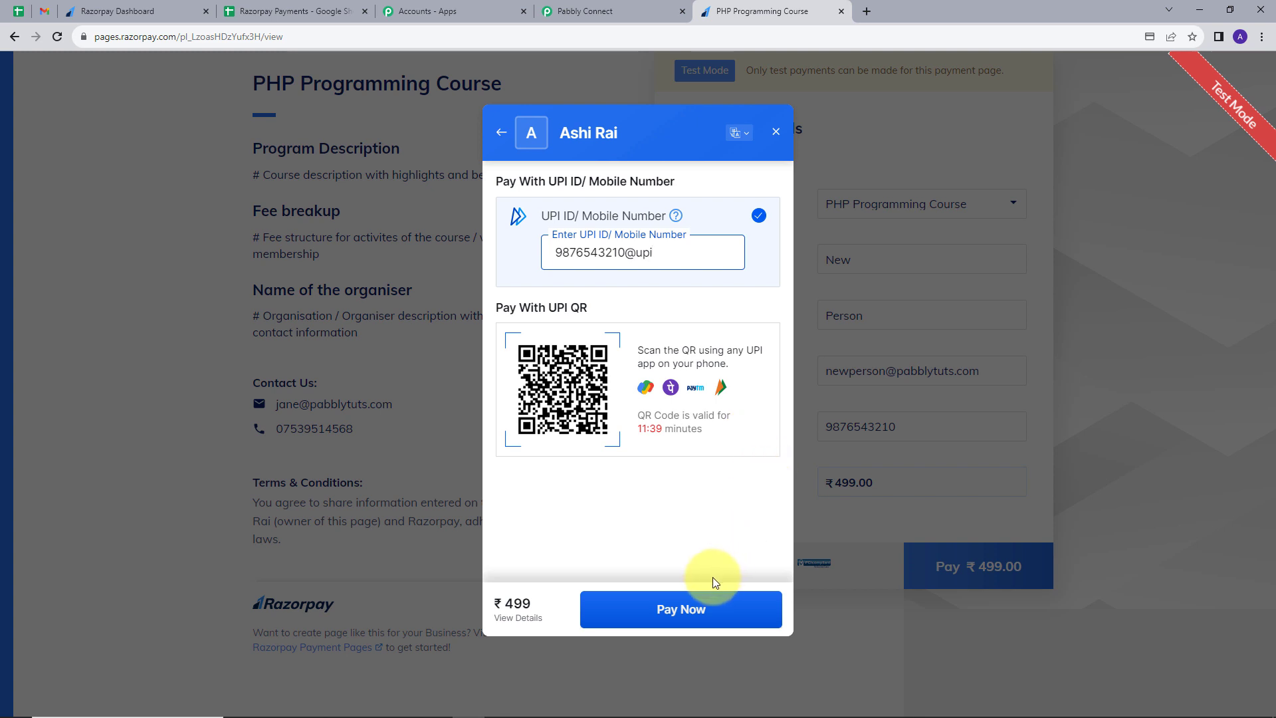
click(695, 606)
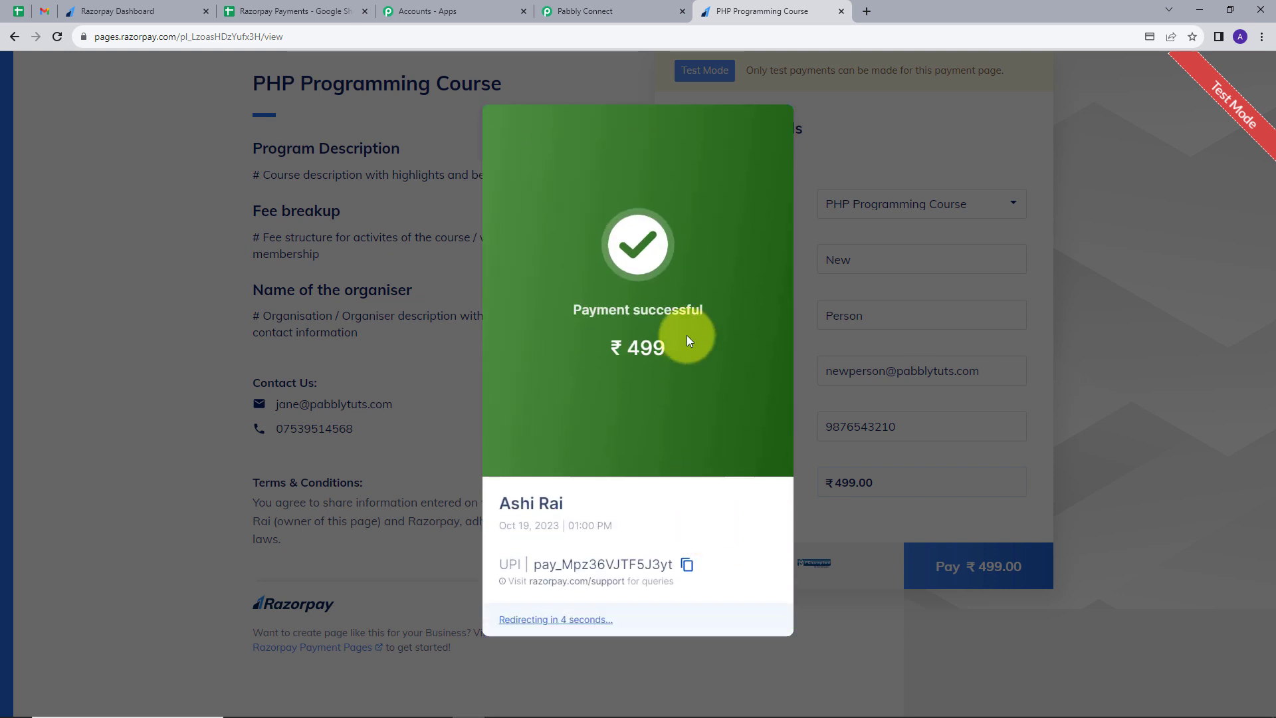
- Reload the Pabbly Connect workflow page, then bring the Razorpay Payments spreadsheet back to front
click(632, 13)
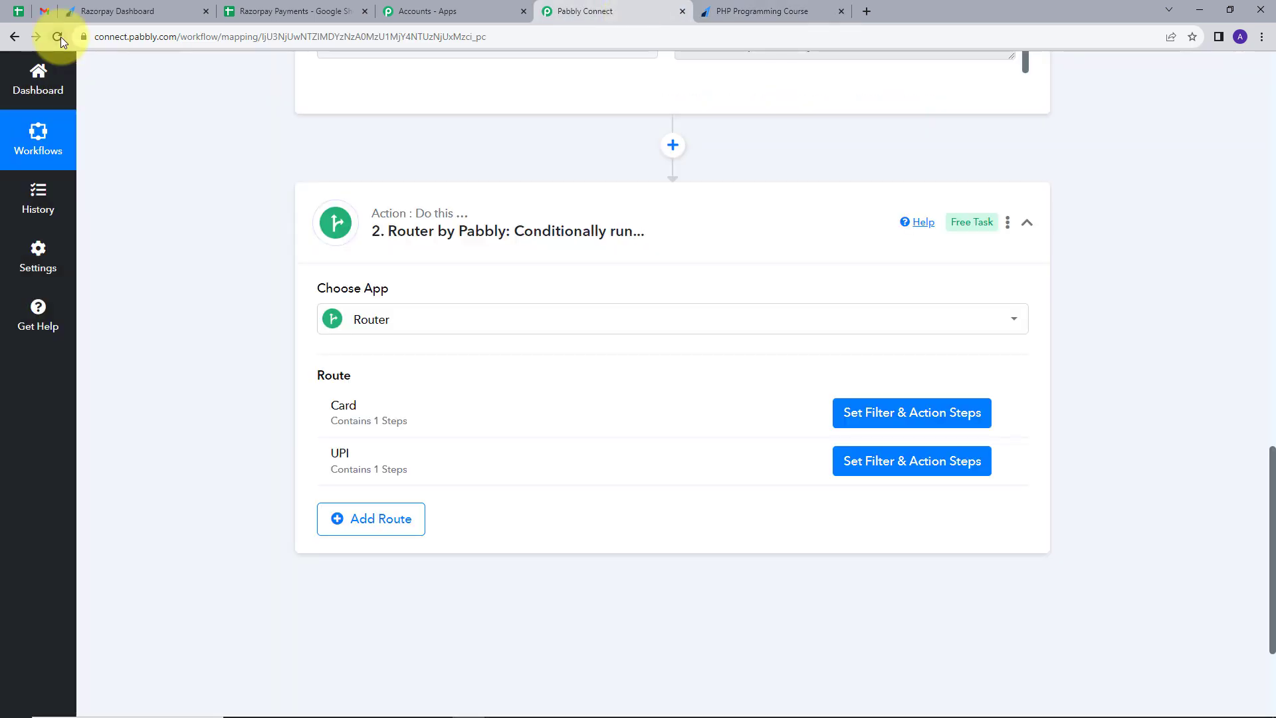
click(58, 36)
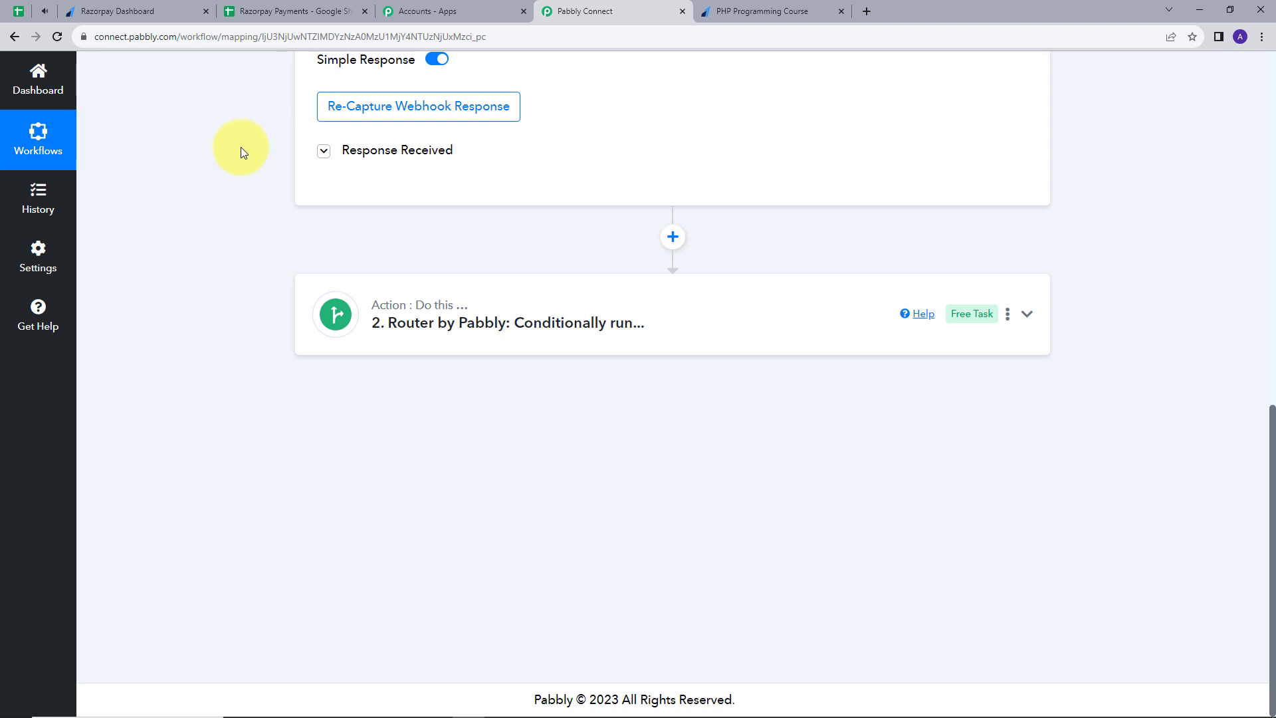
click(283, 11)
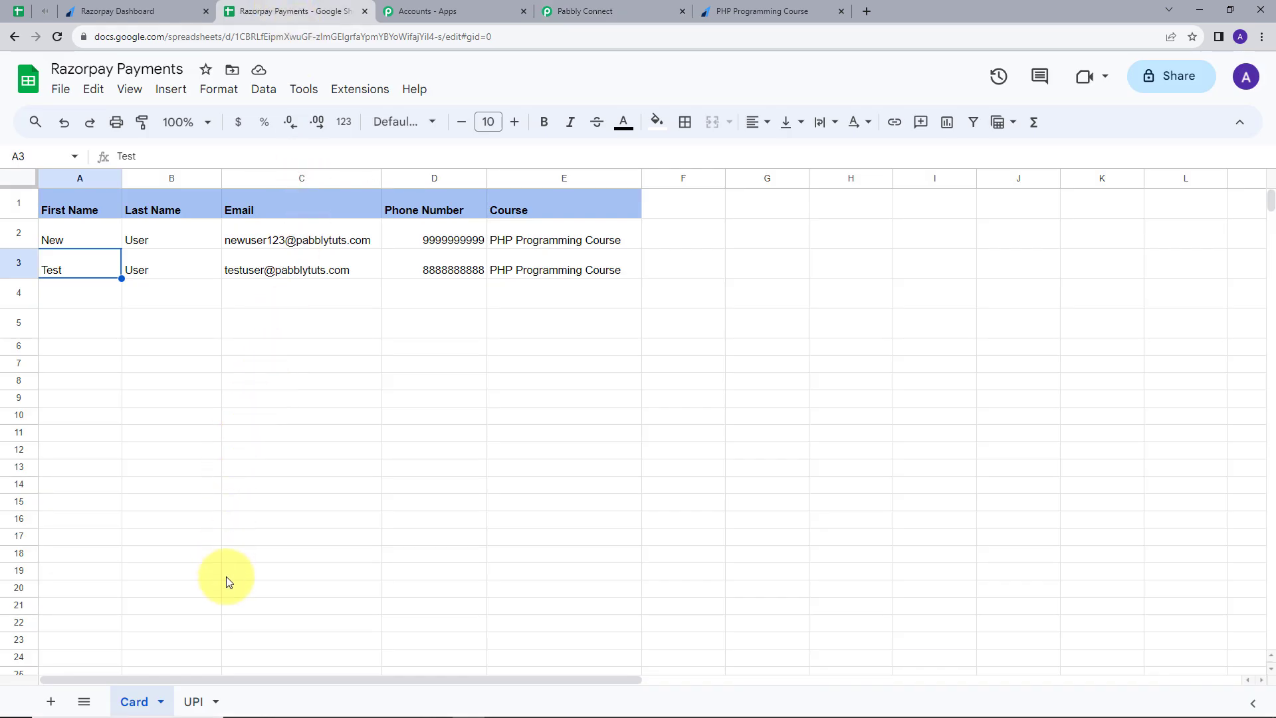
- Confirm the UPI sheet received the new payment row, then review the Card sheet's rows
click(199, 701)
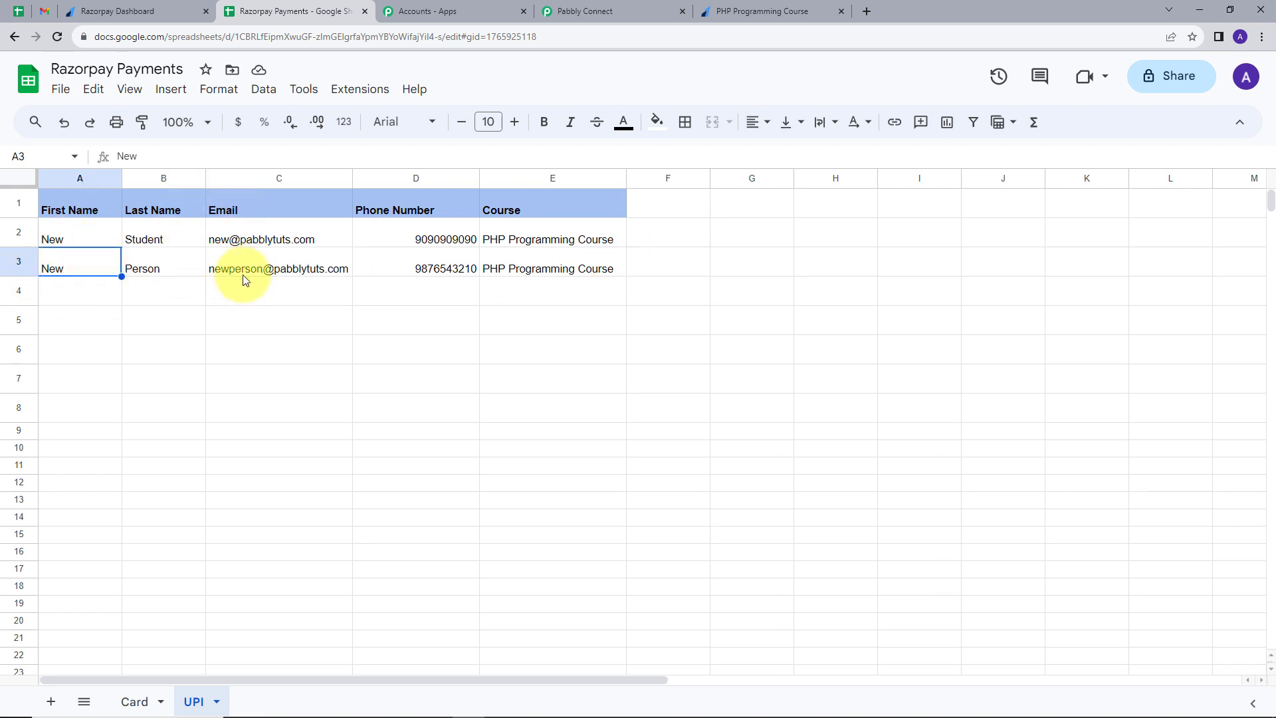
mouse_move(274, 275)
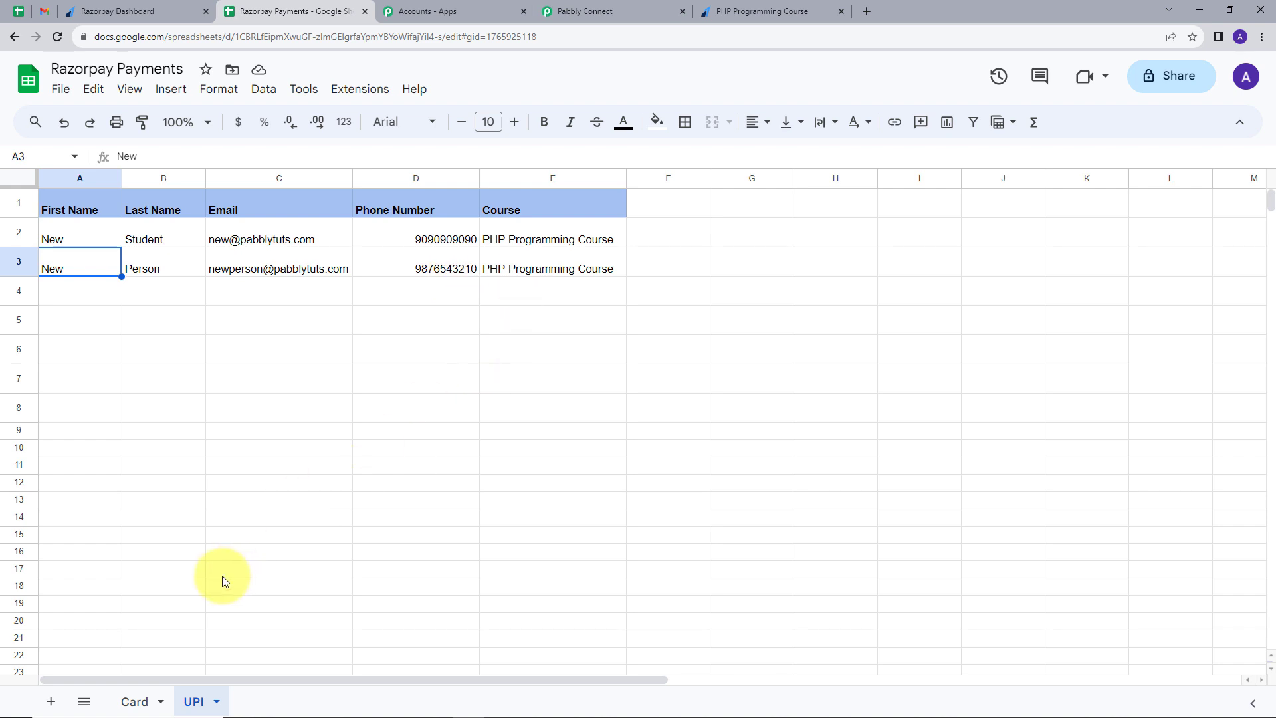
click(134, 701)
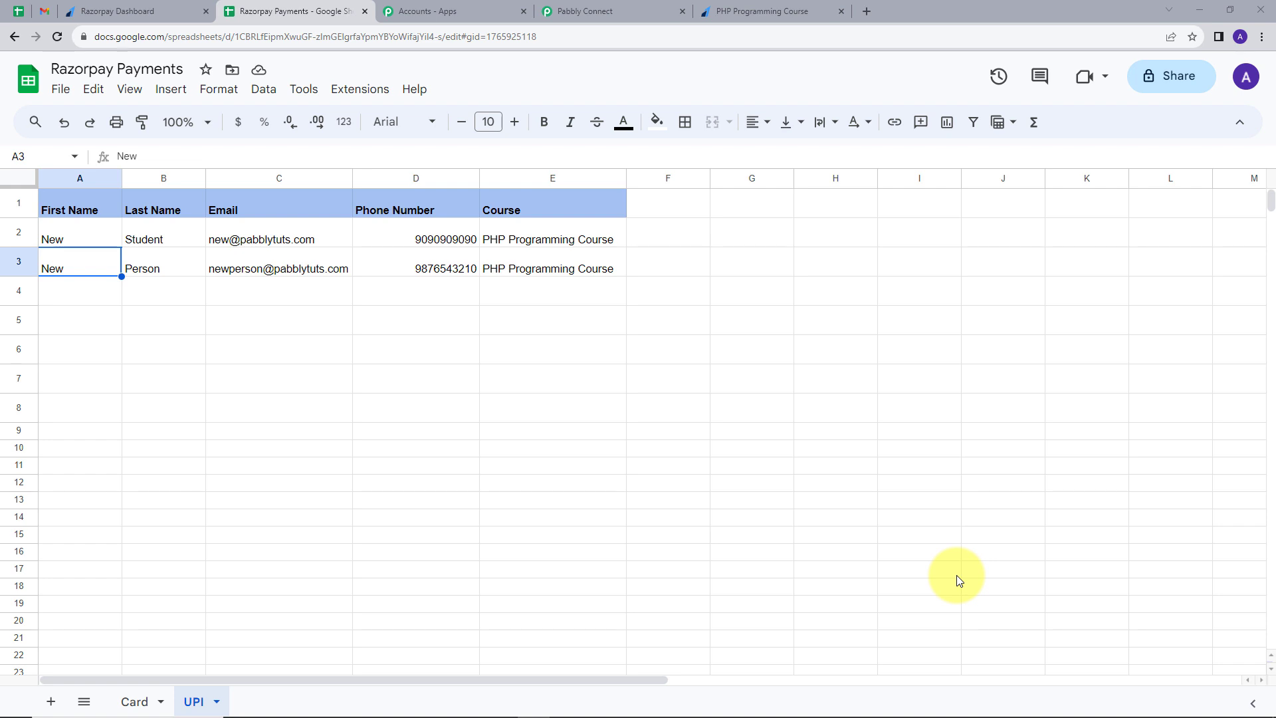
- Expand the workflow's Router step to show its Card and UPI routes
click(616, 10)
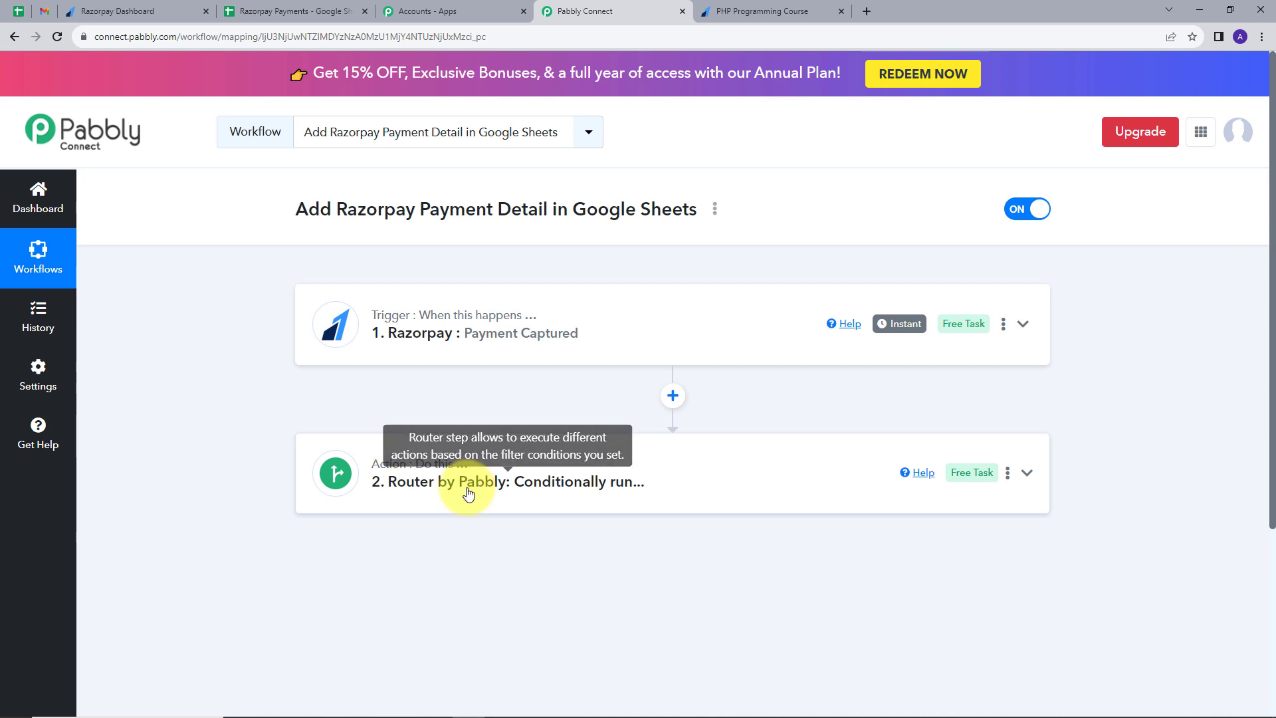
click(475, 436)
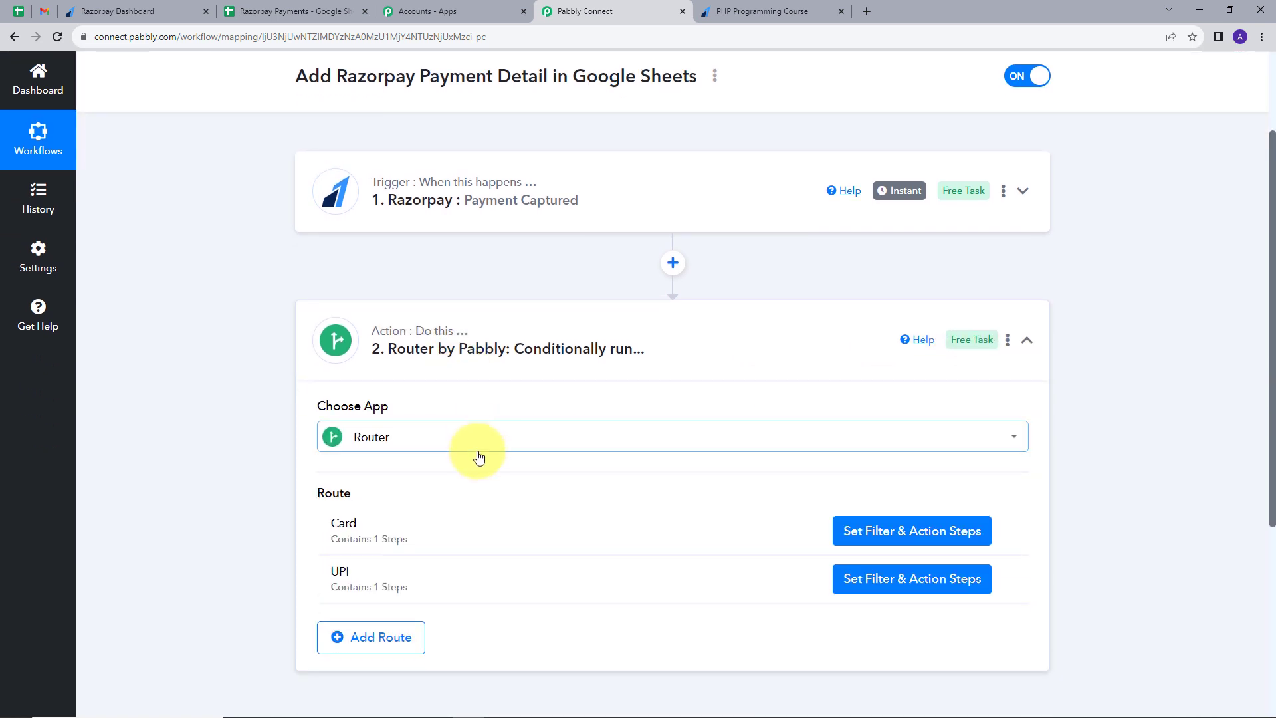
scroll(439, 445, down, 1)
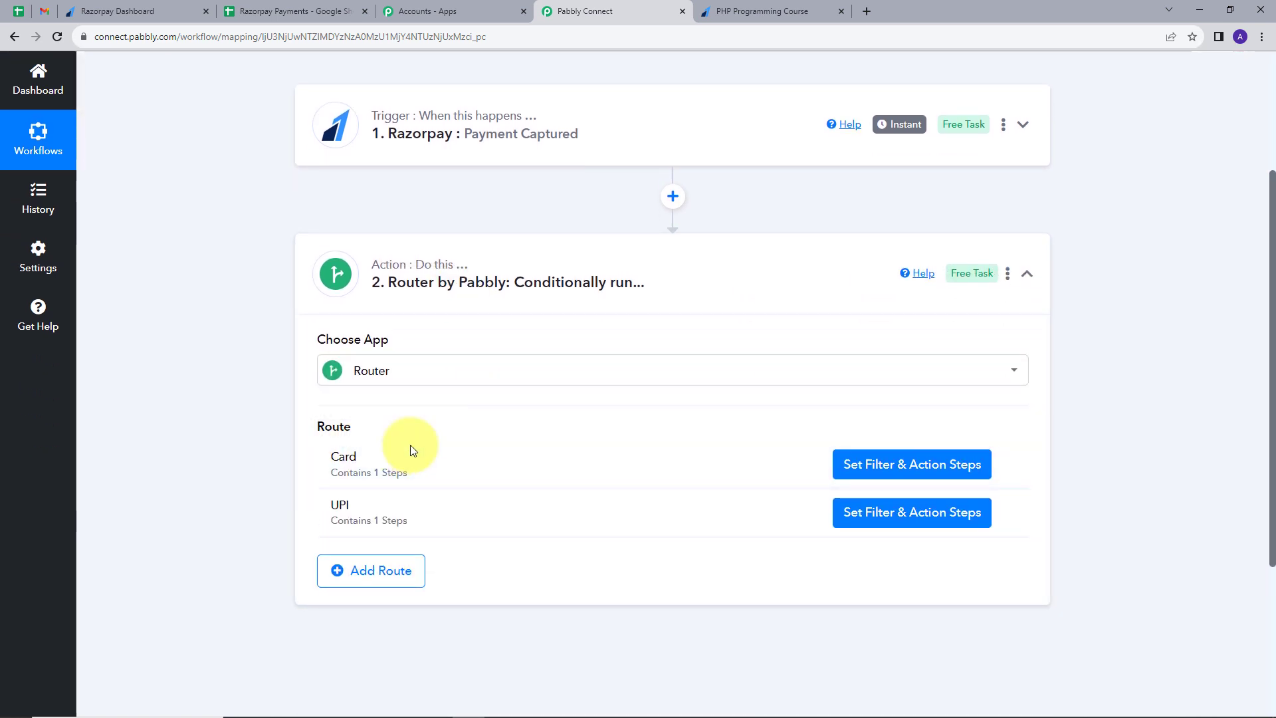